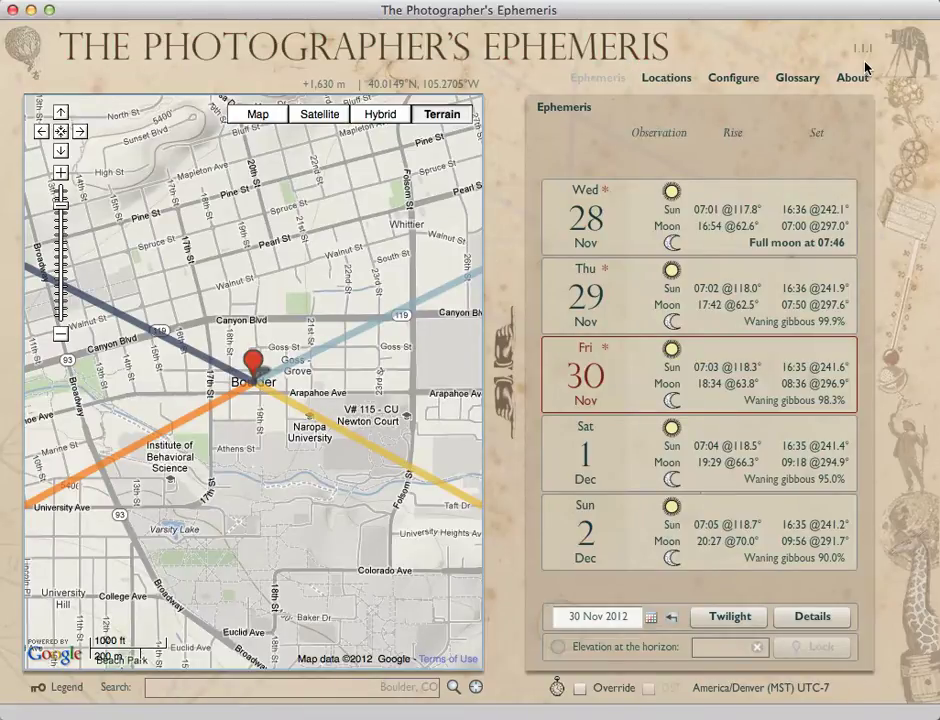
# Look at the saved locations list and return to the sun and moon ephemeris.
pyautogui.click(665, 78)
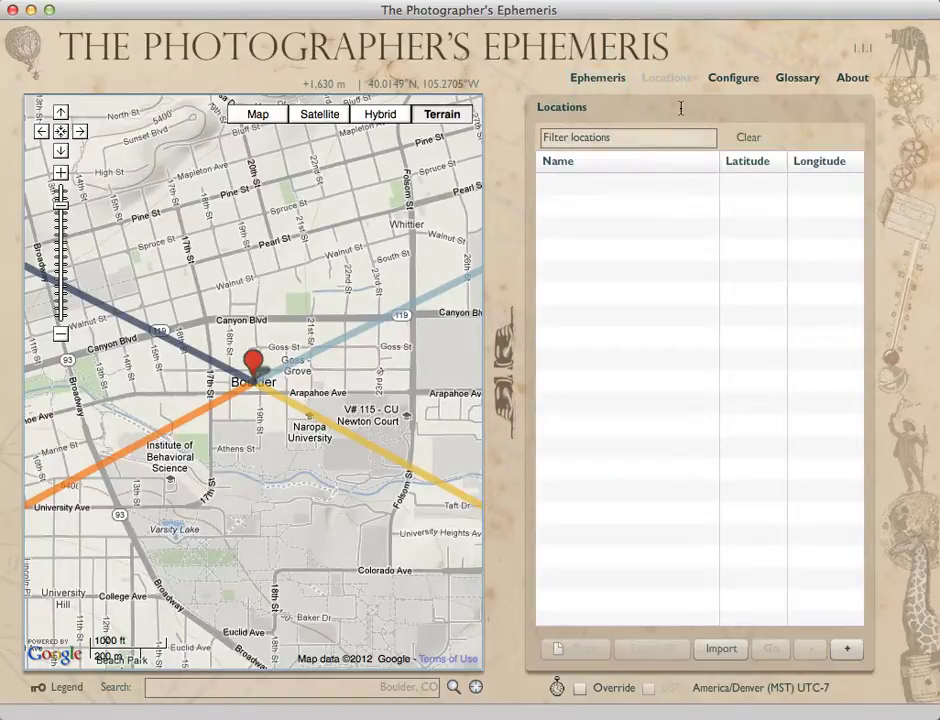
pyautogui.click(600, 78)
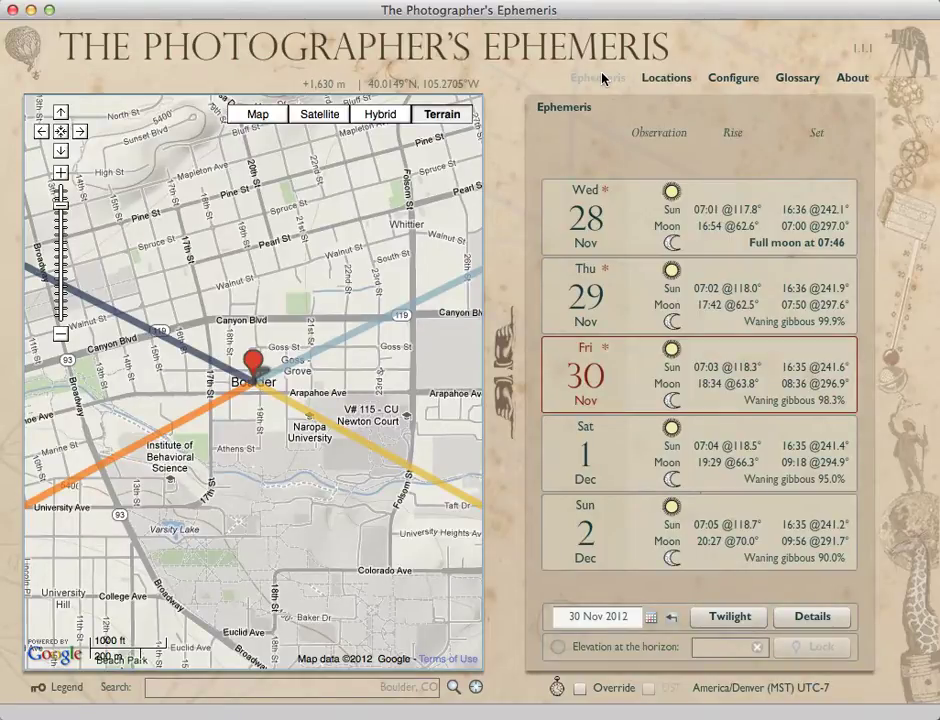
pyautogui.click(661, 84)
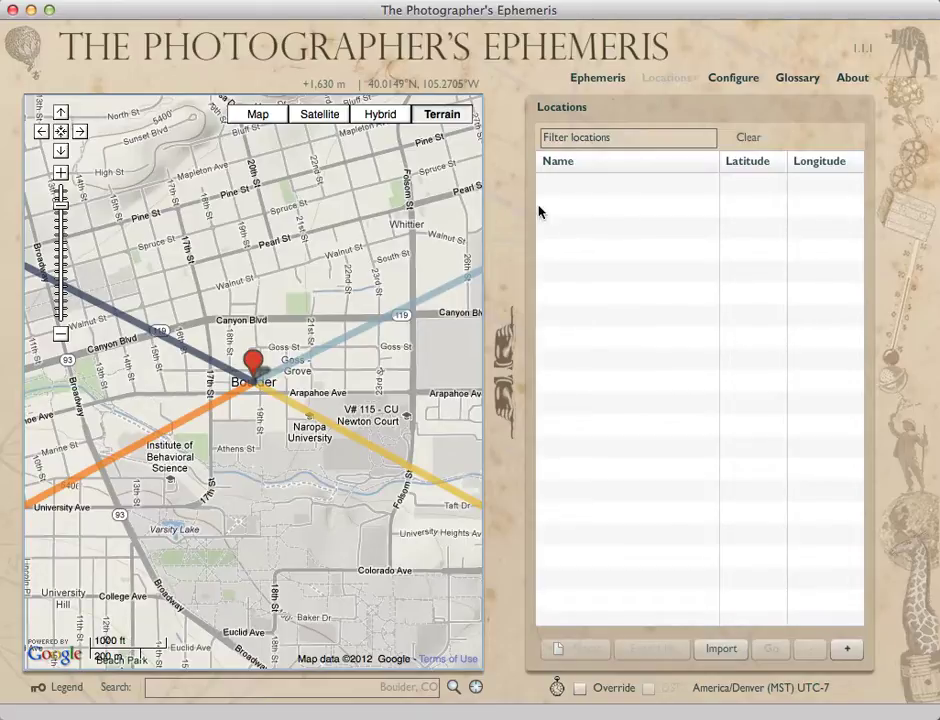
pyautogui.click(598, 82)
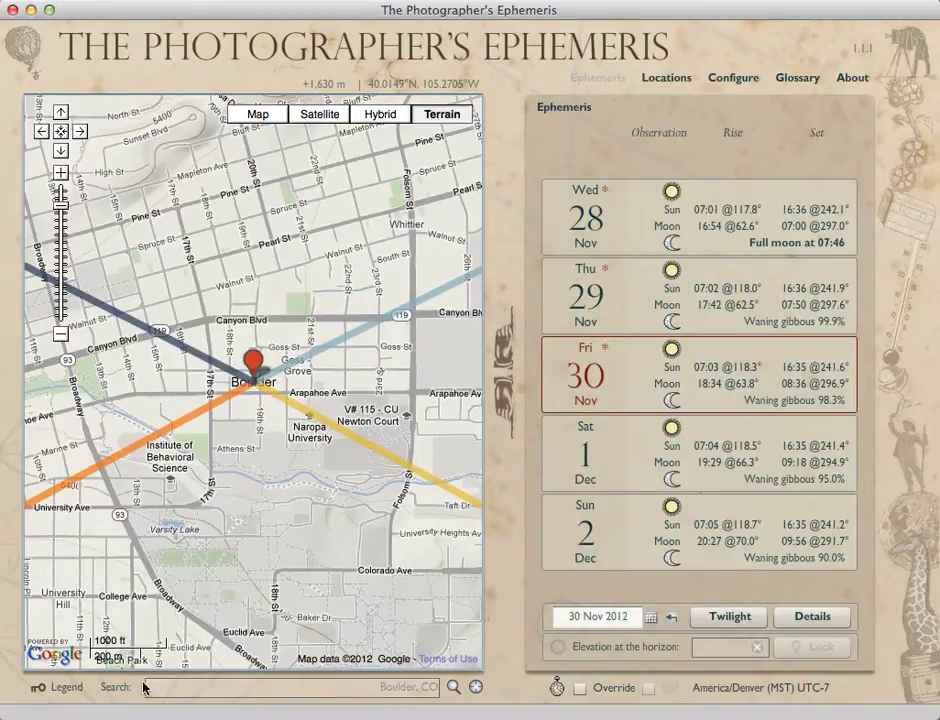
# Search the map for "Glass House Mountains" to place the marker there.
pyautogui.click(340, 687)
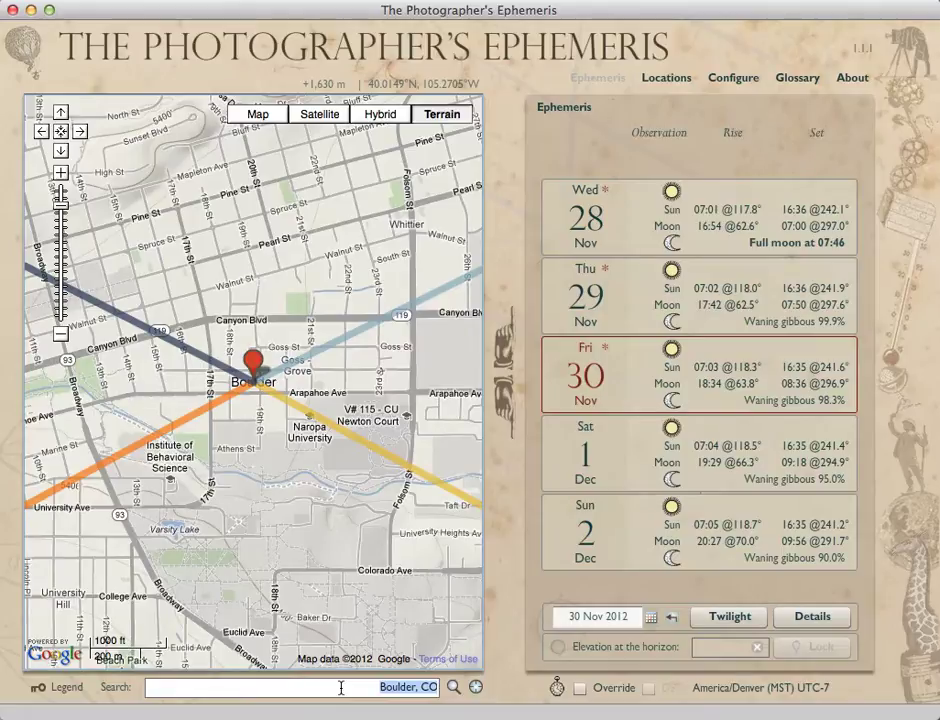
pyautogui.press('BackSpace')
pyautogui.write('Glass Hou')
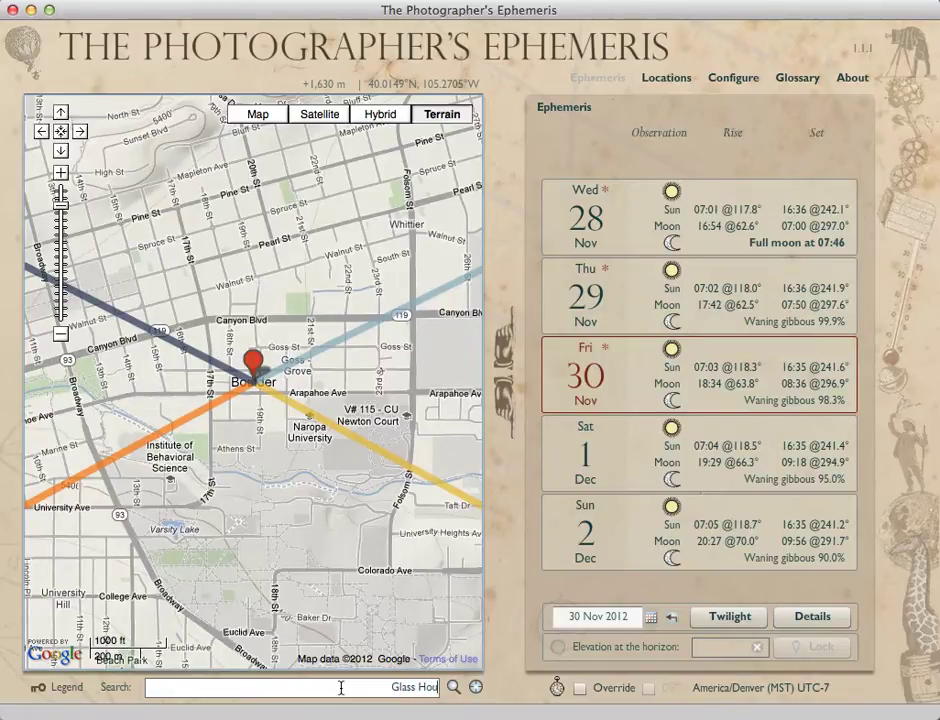
pyautogui.write('se Mountains')
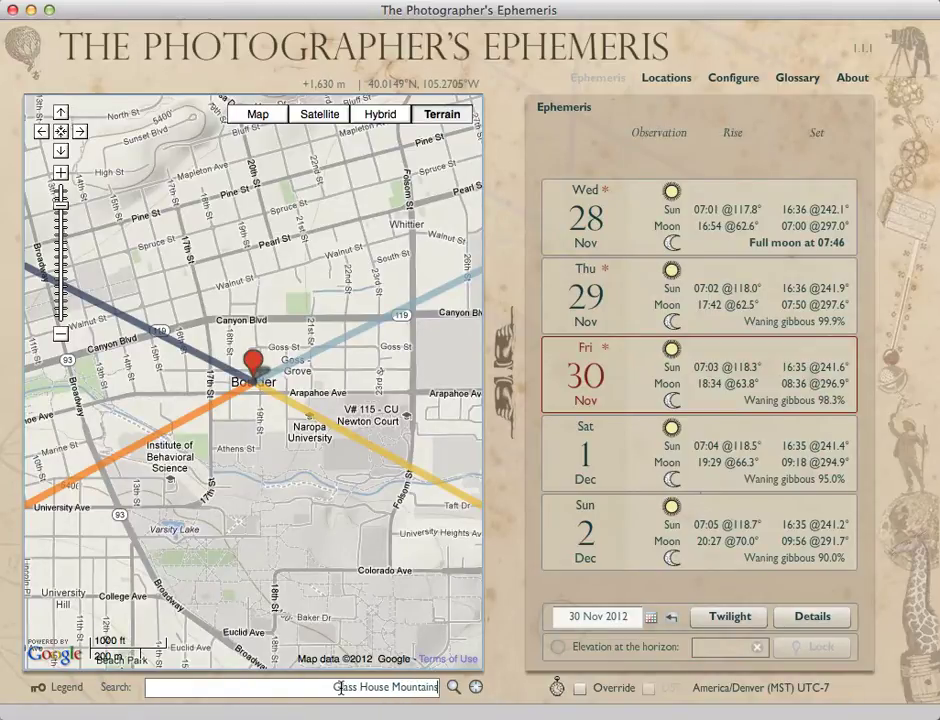
pyautogui.press('Return')
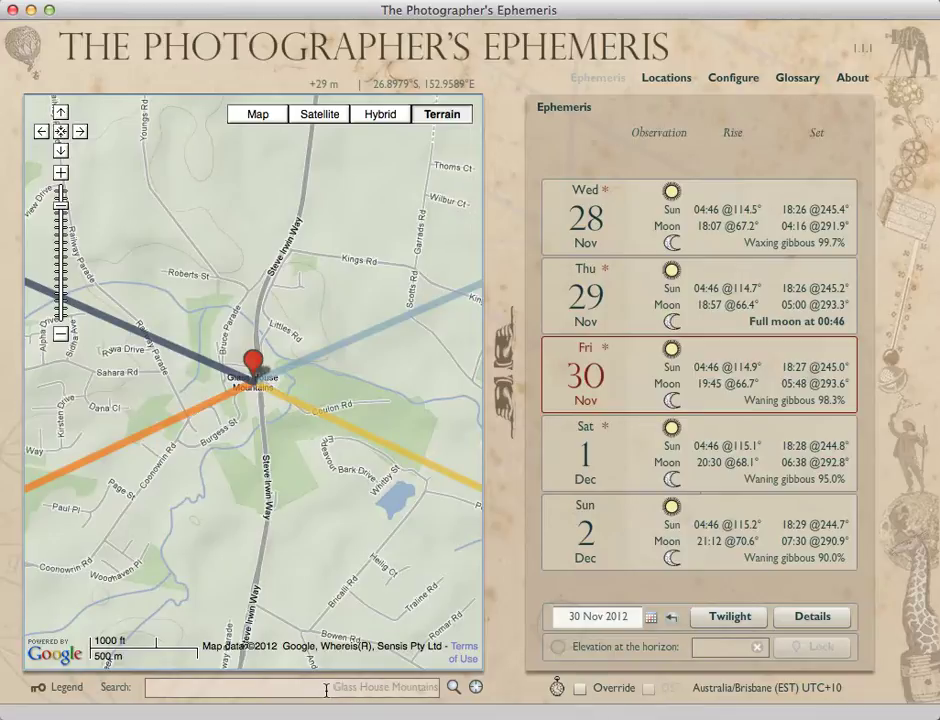
pyautogui.click(376, 695)
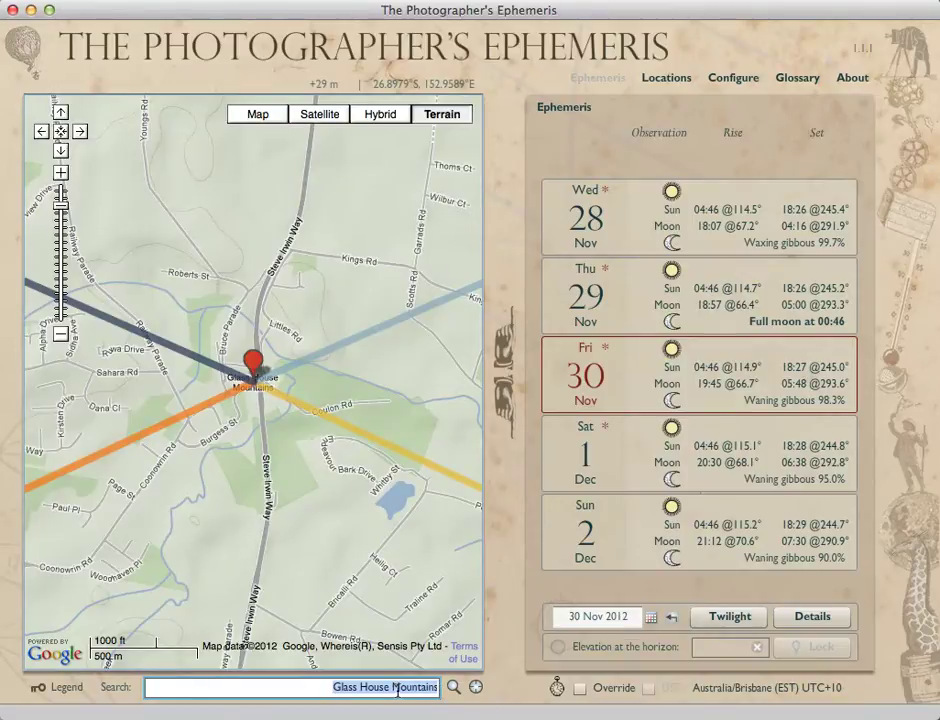
pyautogui.click(453, 688)
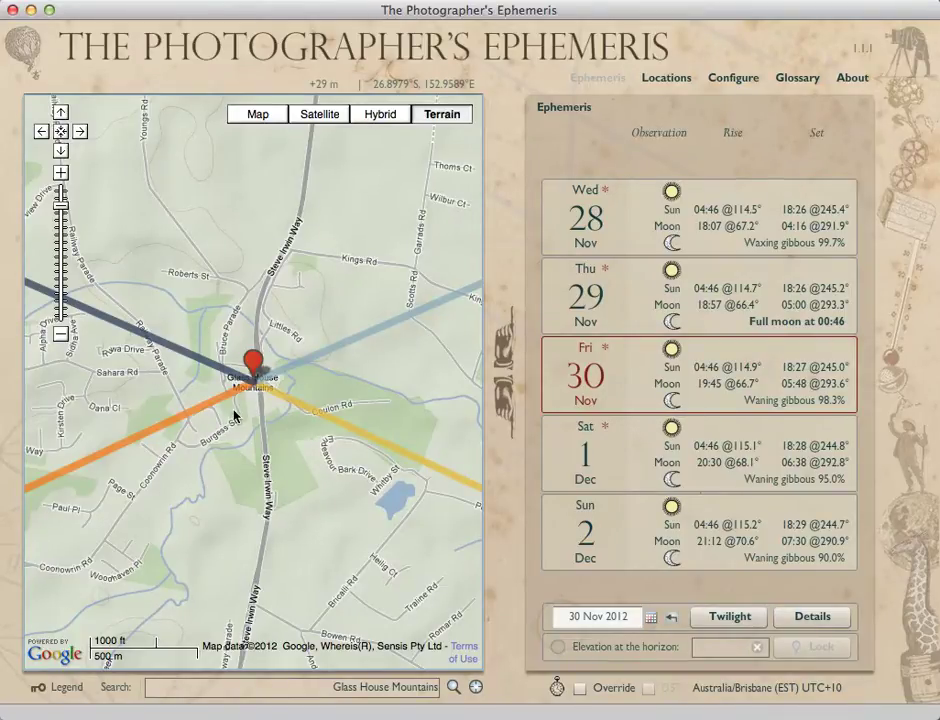
# Examine where the marker lies on a map view covering all of Australia.
pyautogui.click(62, 334)
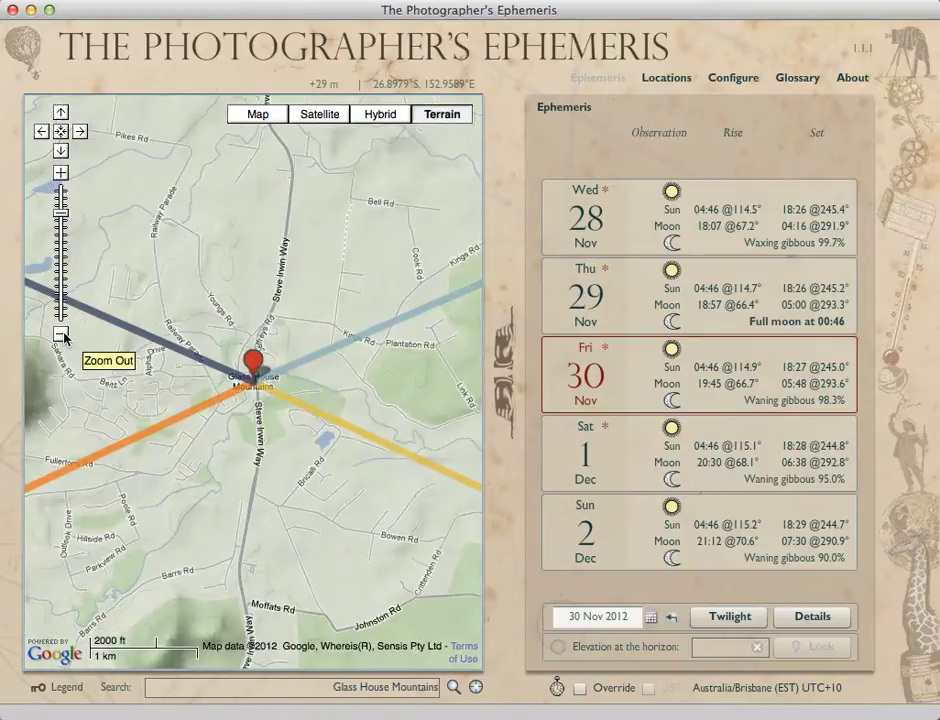
pyautogui.click(62, 334)
pyautogui.click(62, 334)
pyautogui.click(62, 334)
pyautogui.click(62, 334)
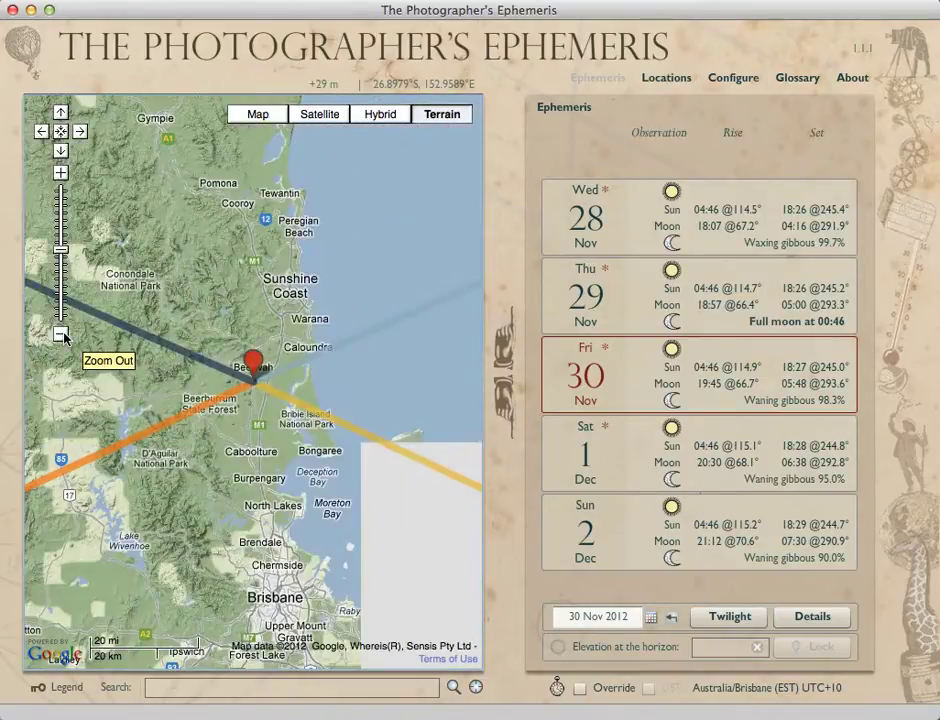
pyautogui.click(62, 334)
pyautogui.click(62, 334)
pyautogui.click(62, 334)
pyautogui.click(62, 335)
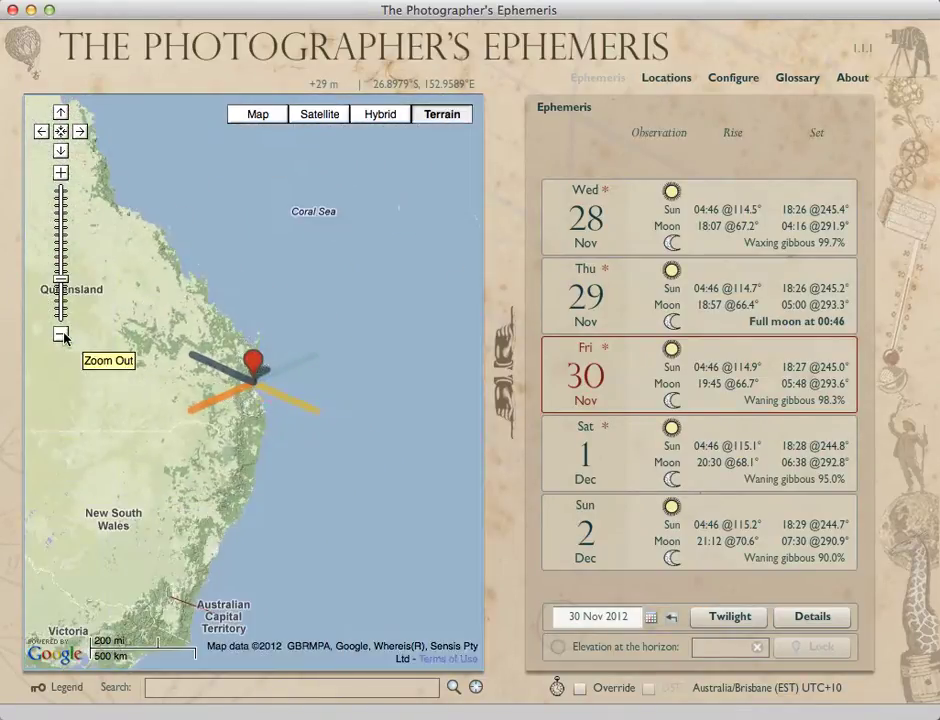
pyautogui.click(62, 335)
pyautogui.click(62, 335)
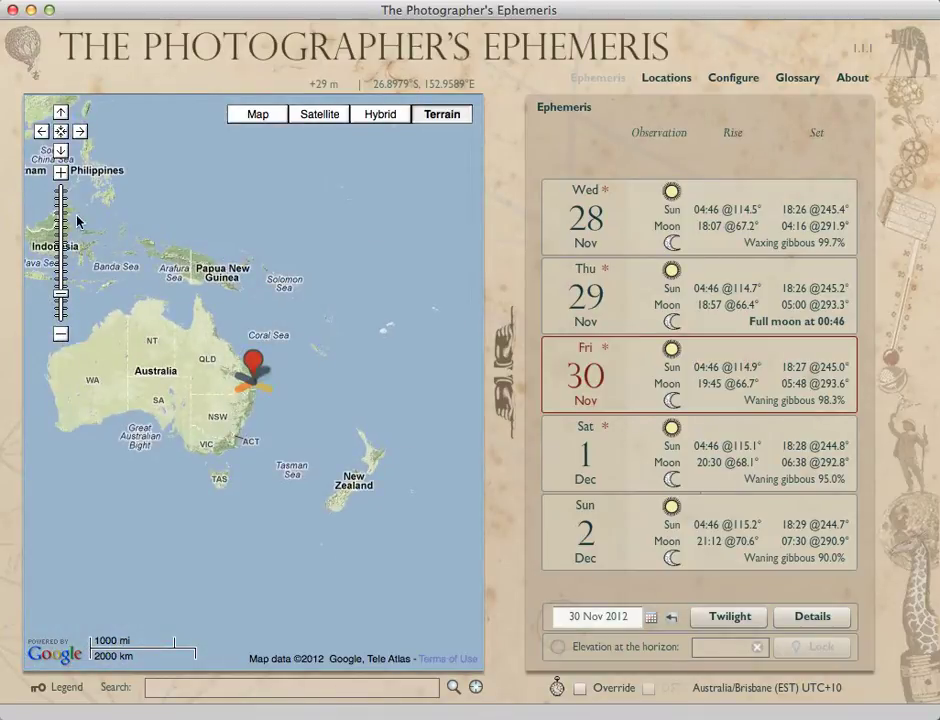
# Move the map marker west from the Glass House Mountains township to Sahara Rd, just north-west of the nearest peak.
pyautogui.click(61, 173)
pyautogui.click(61, 173)
pyautogui.click(61, 173)
pyautogui.click(61, 173)
pyautogui.click(61, 173)
pyautogui.click(61, 173)
pyautogui.click(61, 173)
pyautogui.click(61, 173)
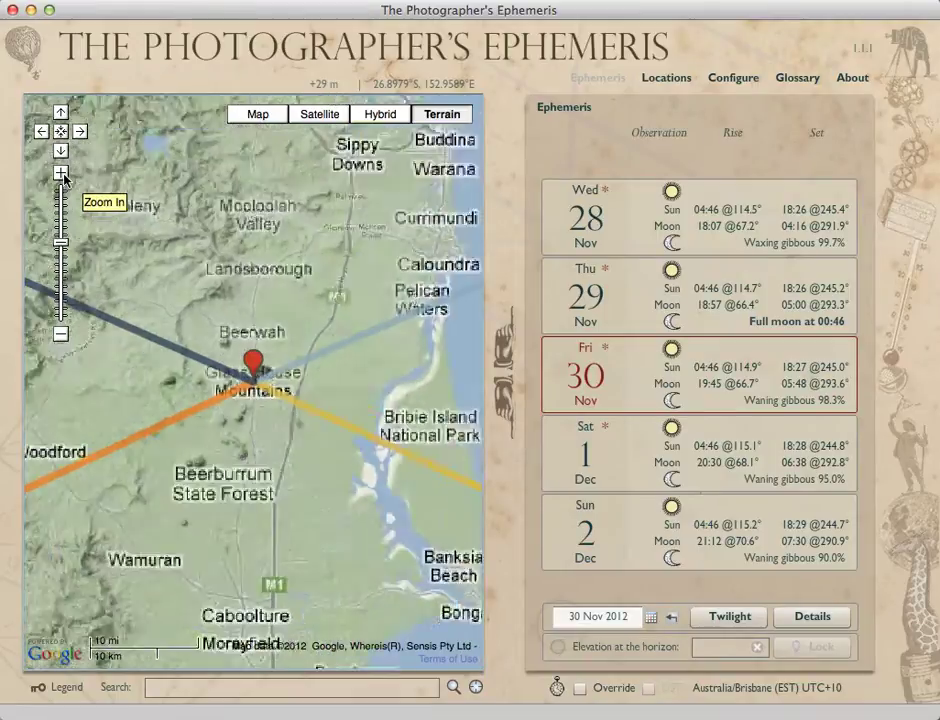
pyautogui.click(61, 173)
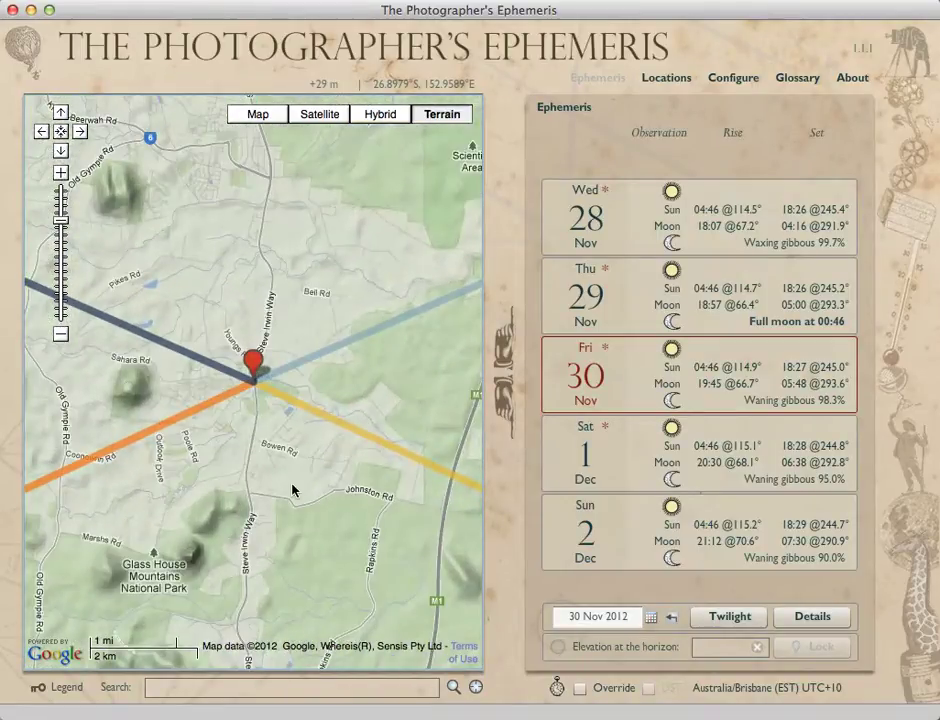
pyautogui.moveTo(219, 463); pyautogui.dragTo(328, 368)
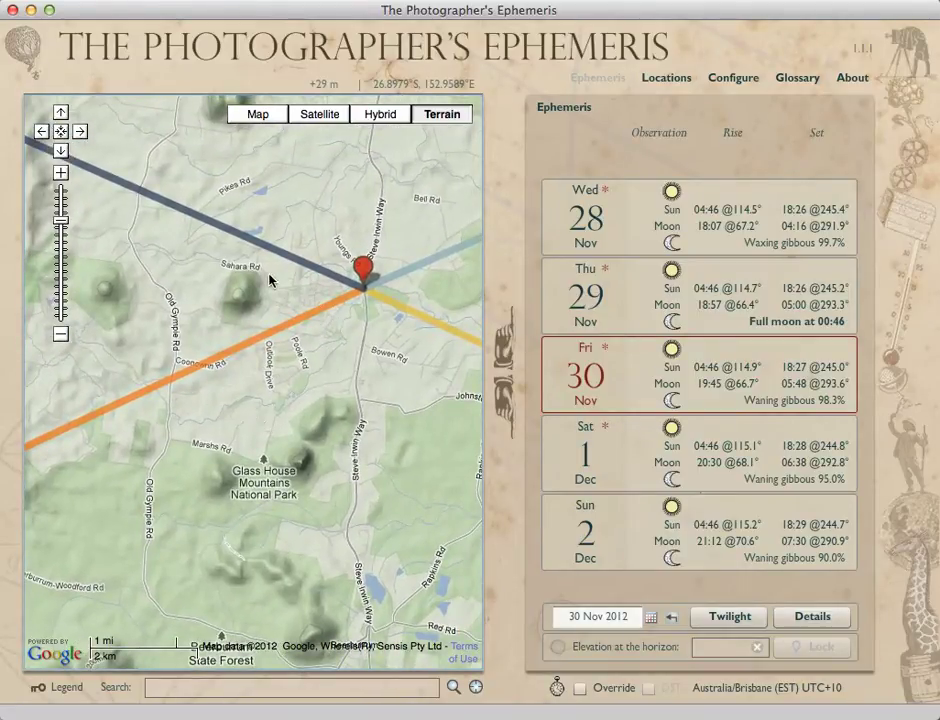
pyautogui.moveTo(363, 268)
pyautogui.mouseDown()
pyautogui.moveTo(292, 240)
pyautogui.moveTo(205, 228)
pyautogui.moveTo(198, 240)
pyautogui.mouseUp()
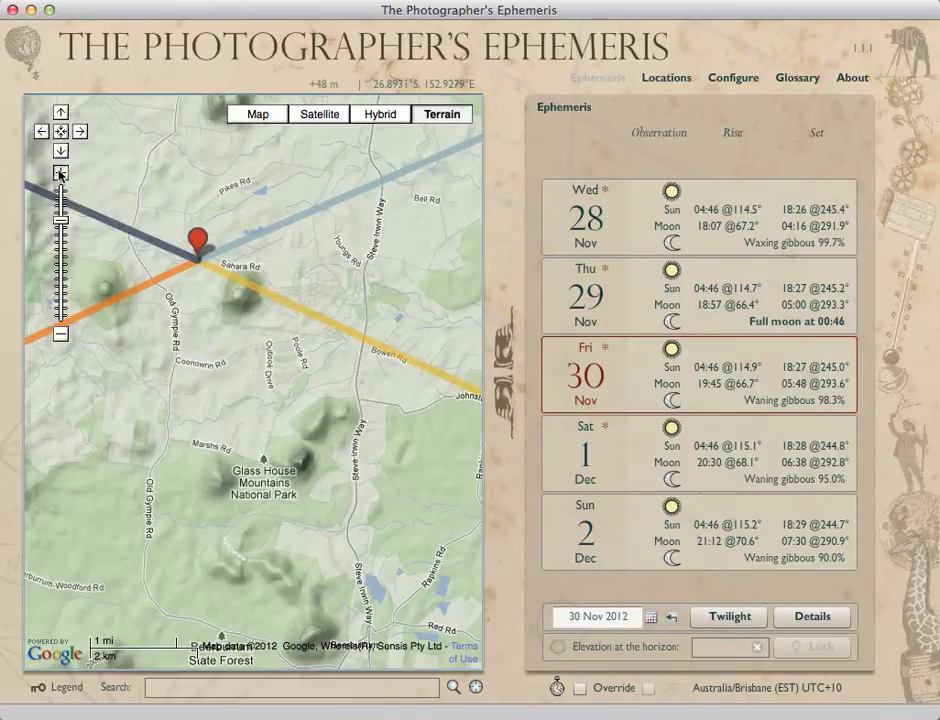
# Shift the marker slightly south-west along Sahara Rd, aligning the sunrise line with the eastern peak and the sunset line with the western one.
pyautogui.click(61, 172)
pyautogui.moveTo(113, 247); pyautogui.dragTo(265, 443)
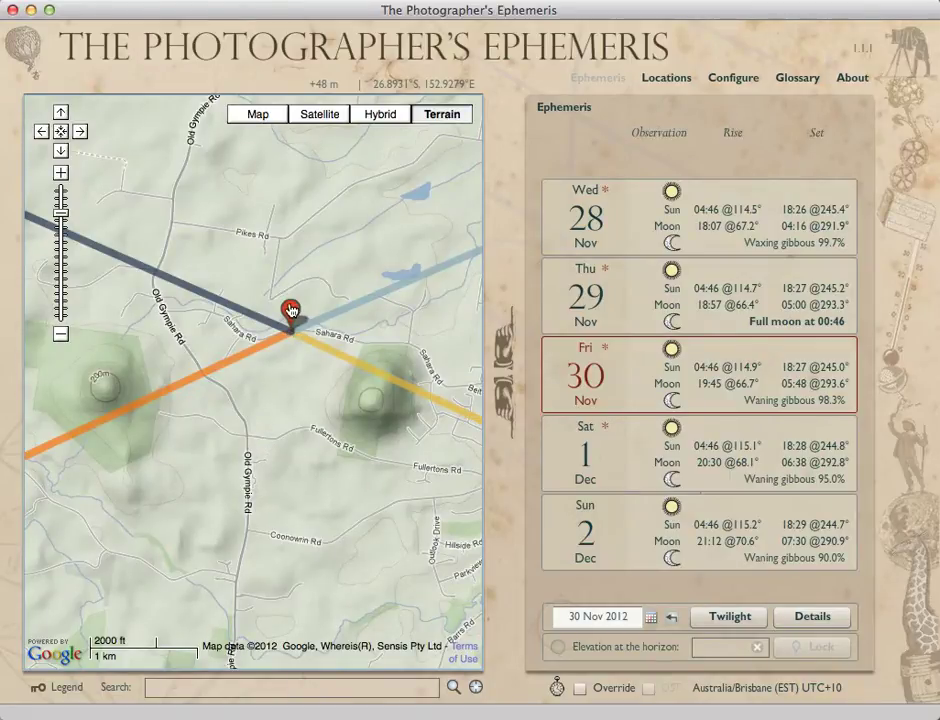
pyautogui.moveTo(291, 311); pyautogui.dragTo(269, 318)
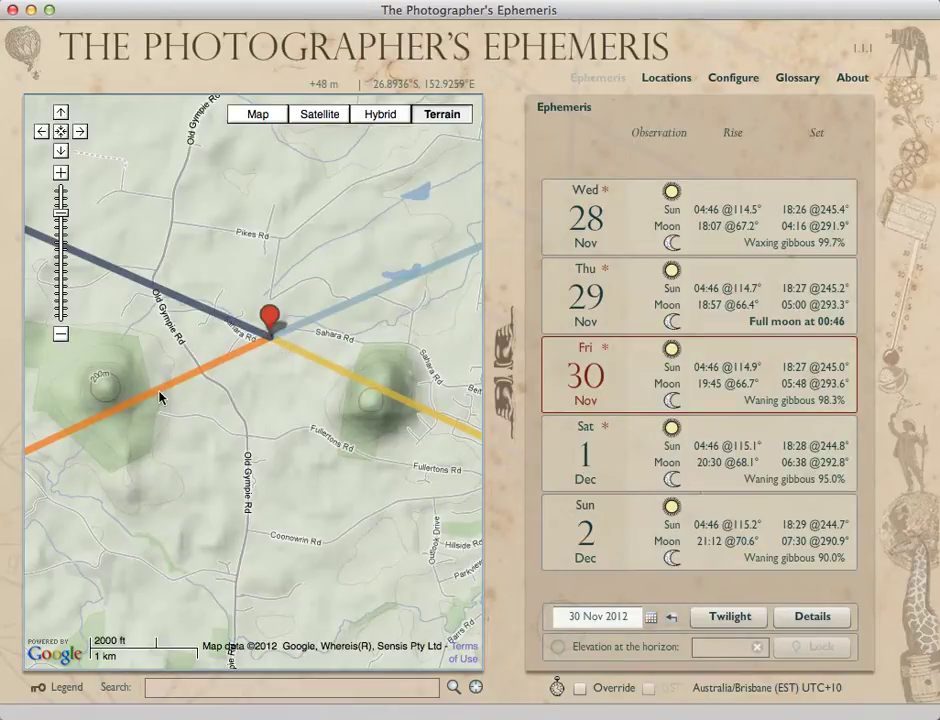
pyautogui.moveTo(279, 447); pyautogui.dragTo(256, 492)
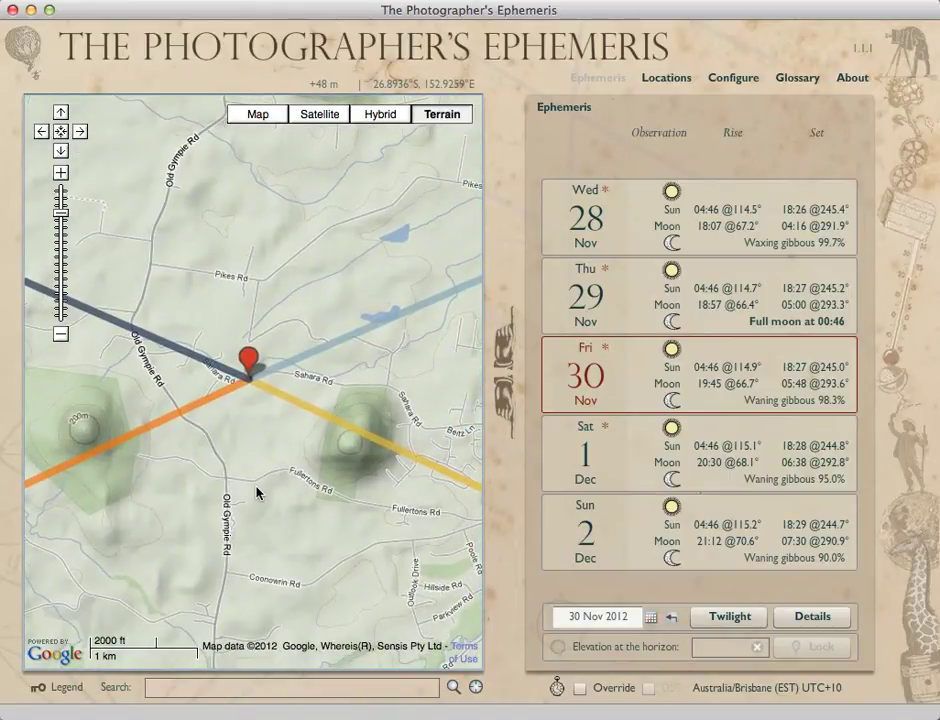
# Save the marker position as a new location named "Sahara Road, Glass House Mountains, Australia".
pyautogui.click(661, 80)
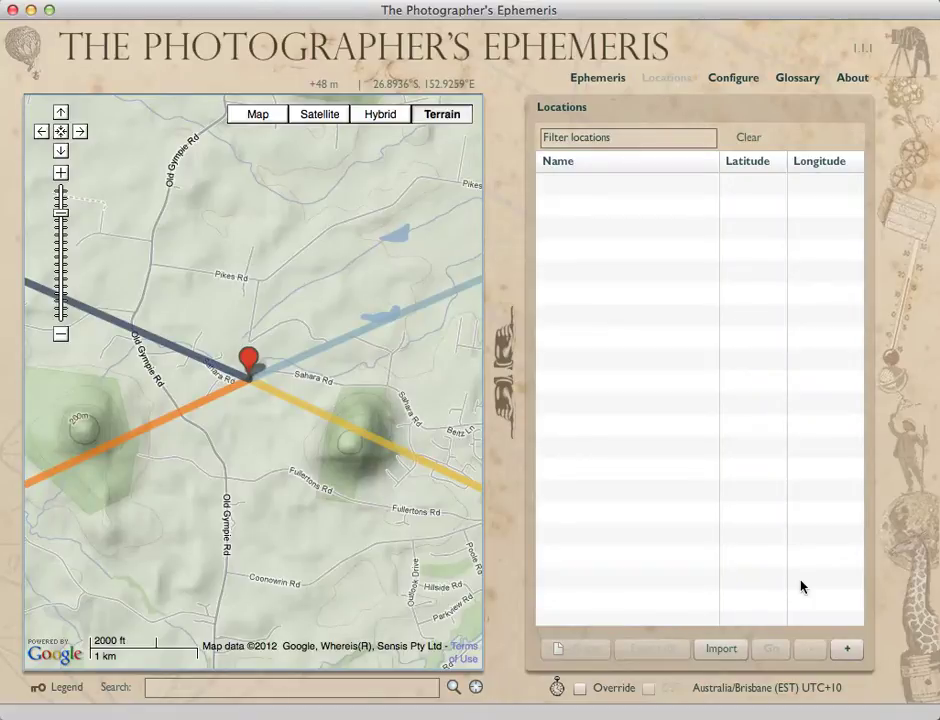
pyautogui.click(845, 651)
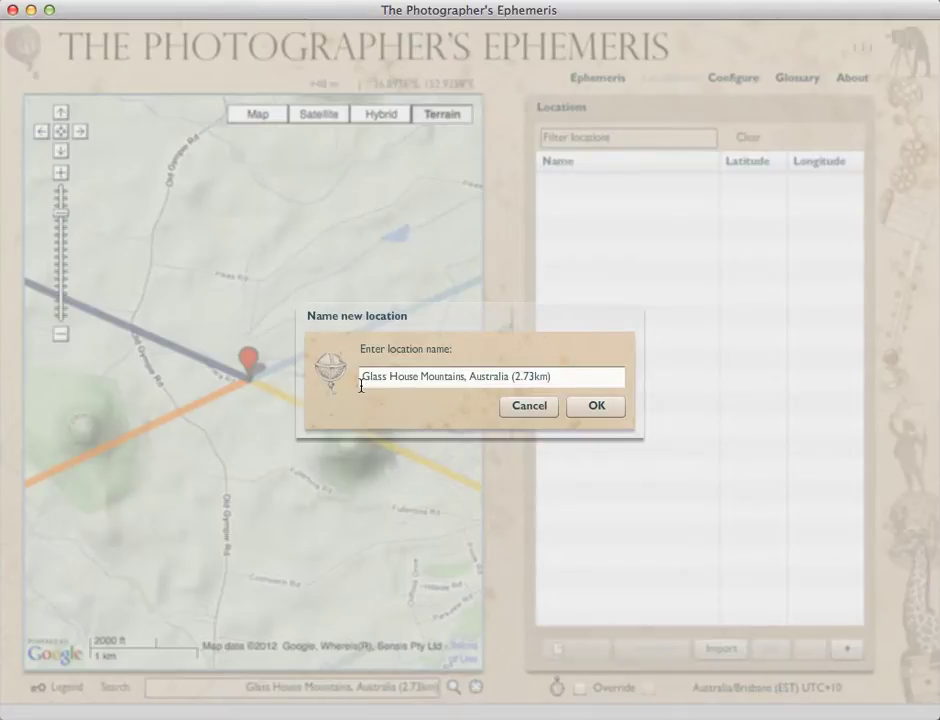
pyautogui.click(566, 377)
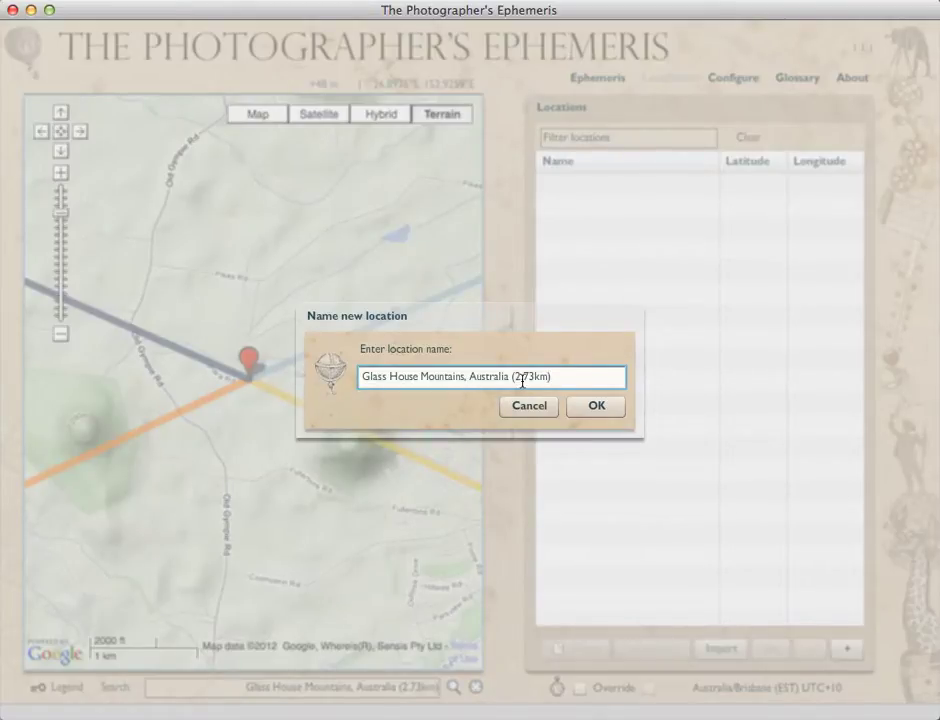
pyautogui.moveTo(465, 377); pyautogui.dragTo(362, 377)
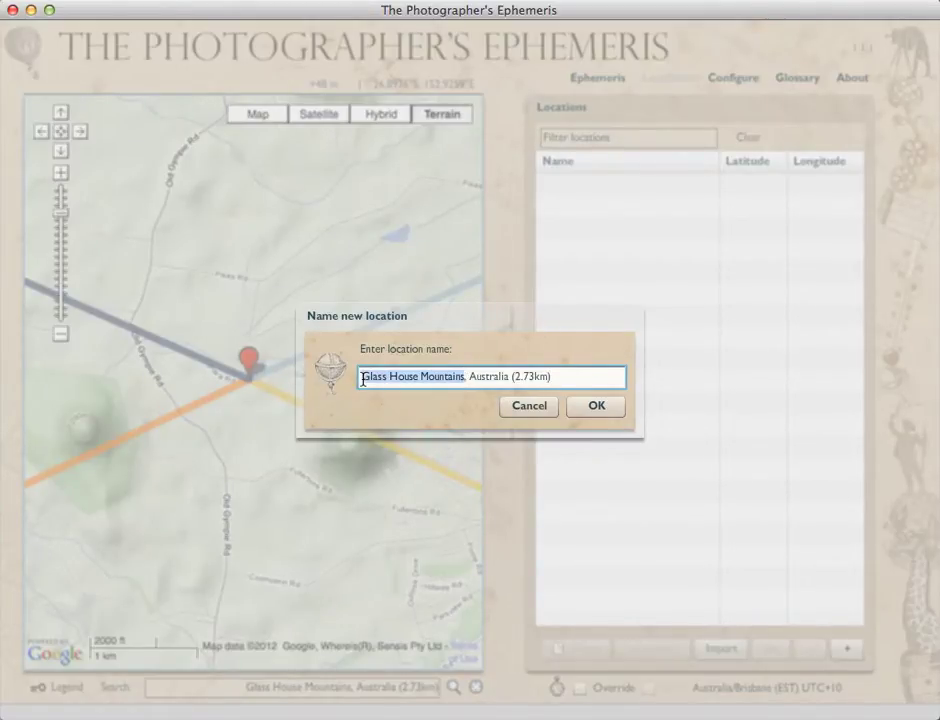
pyautogui.click(380, 380)
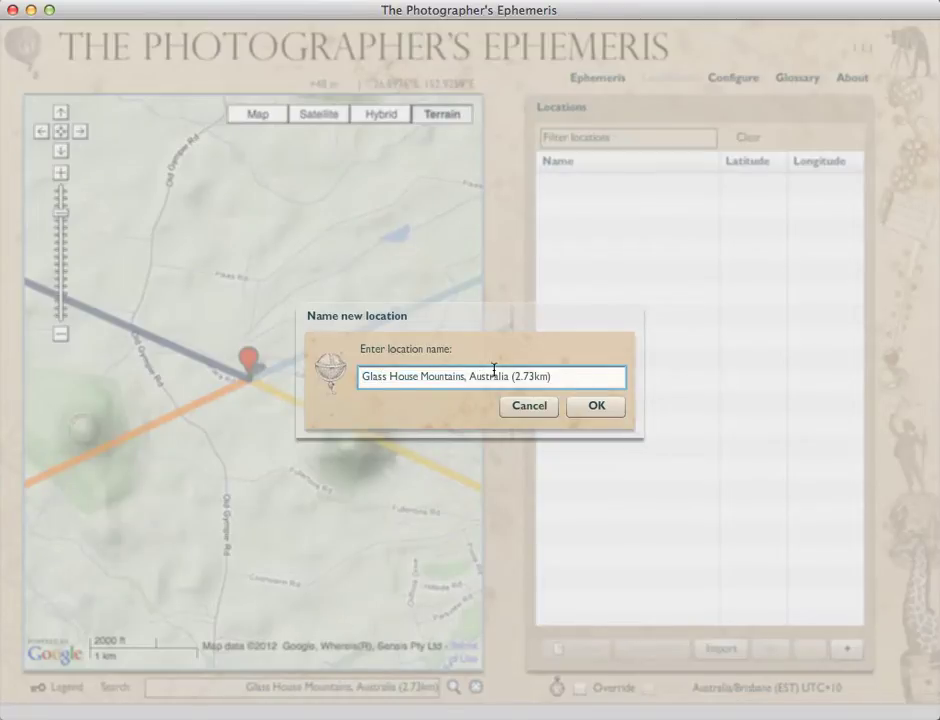
pyautogui.press('BackSpace')
pyautogui.press('BackSpace')
pyautogui.press('BackSpace')
pyautogui.press('BackSpace')
pyautogui.press('BackSpace')
pyautogui.press('BackSpace')
pyautogui.click(363, 378)
pyautogui.write('Sahara Road,')
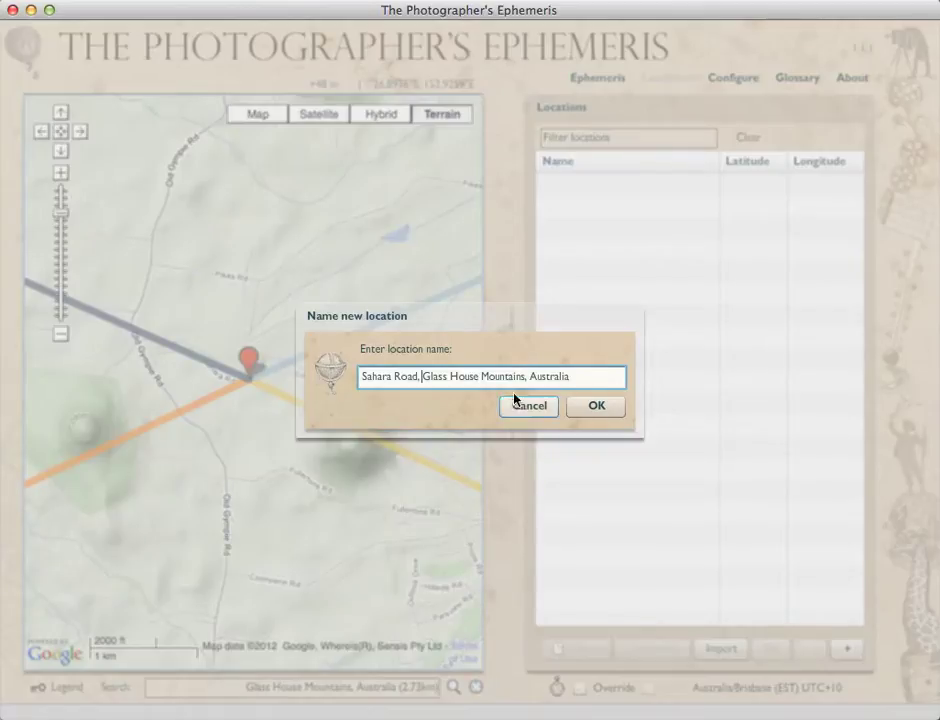
pyautogui.click(586, 408)
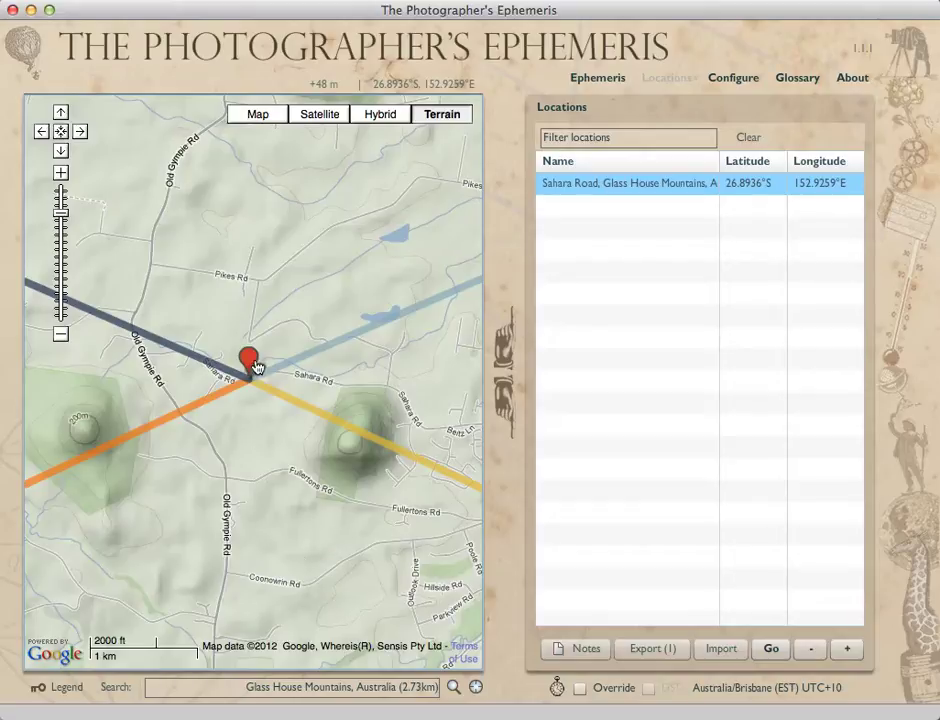
# Move the marker south to Coonowrin Rd and save it as a new location named "Coonowrin Road, Glass House Mountains, Australia".
pyautogui.moveTo(250, 360); pyautogui.dragTo(288, 440)
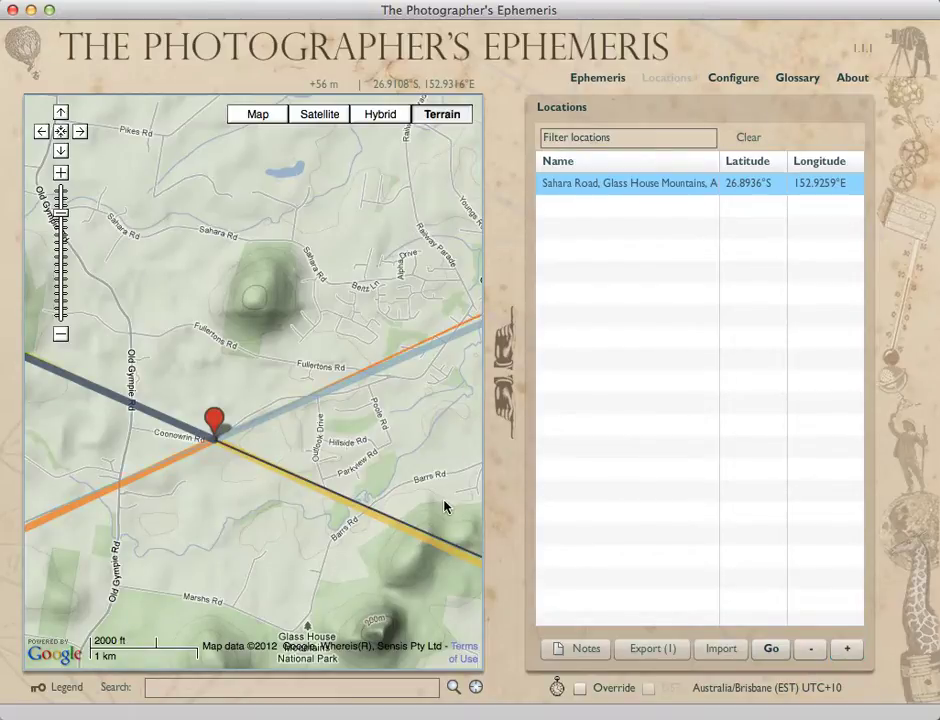
pyautogui.press('super+n')
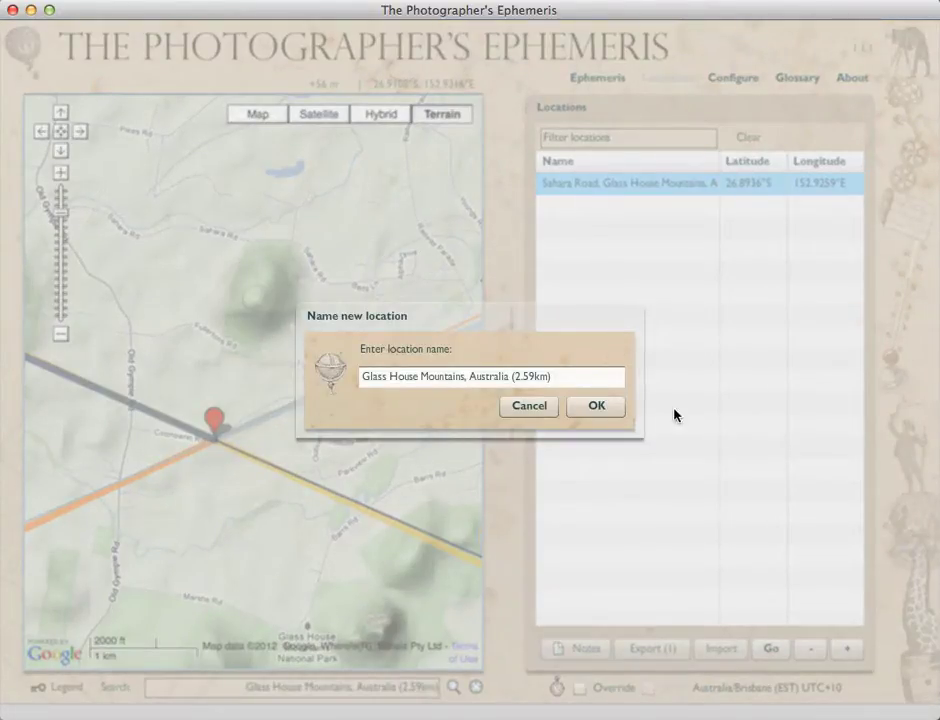
pyautogui.click(562, 378)
pyautogui.press('BackSpace')
pyautogui.press('BackSpace')
pyautogui.press('BackSpace')
pyautogui.press('BackSpace')
pyautogui.press('BackSpace')
pyautogui.press('BackSpace')
pyautogui.press('BackSpace')
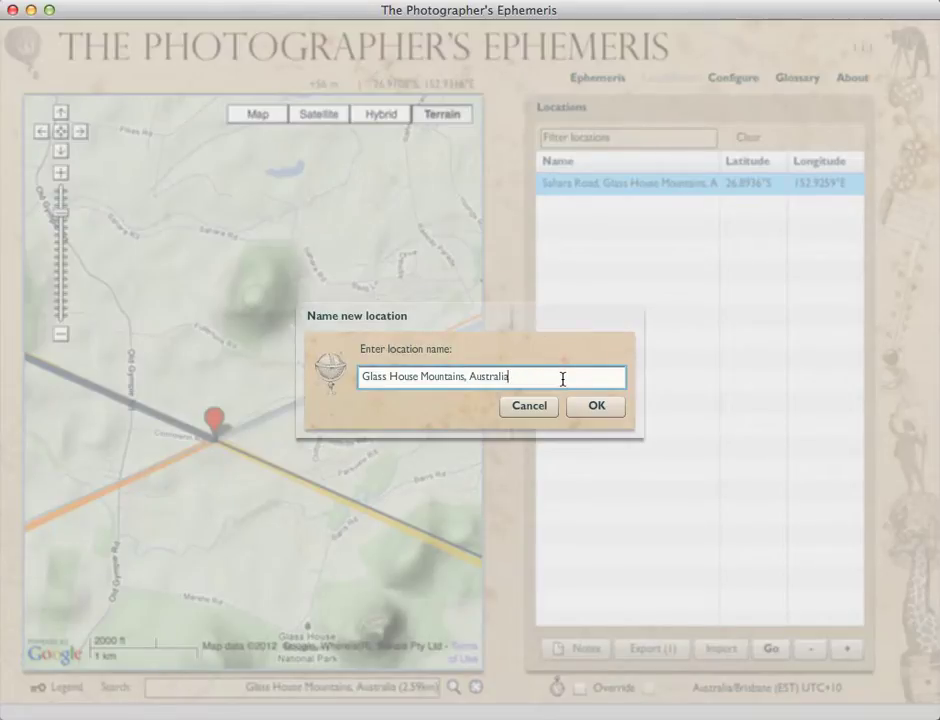
pyautogui.write('Coonow')
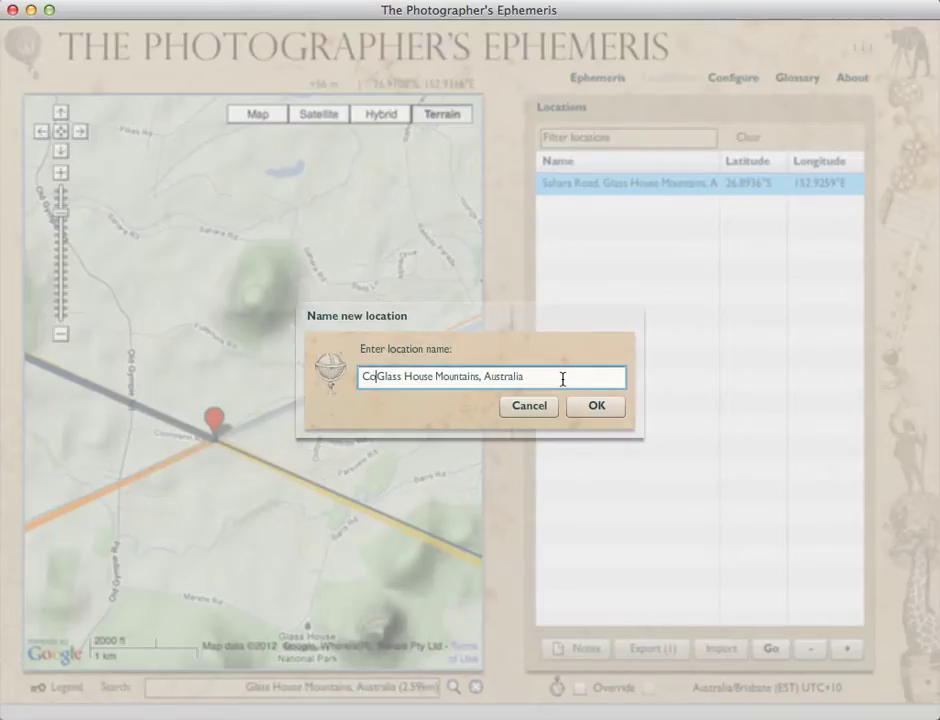
pyautogui.write('rin Road')
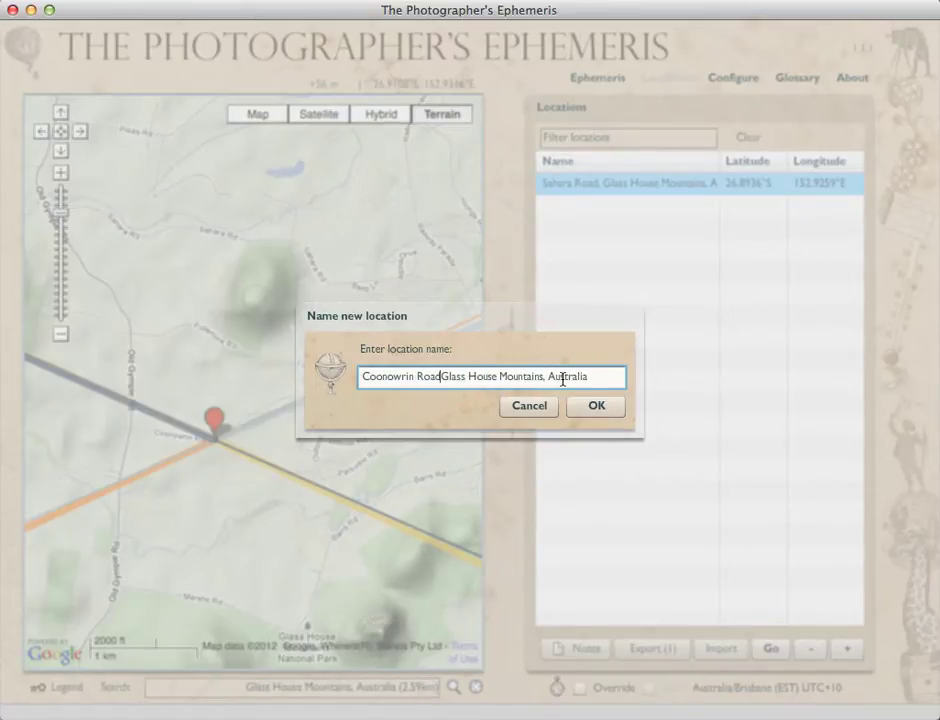
pyautogui.write(',')
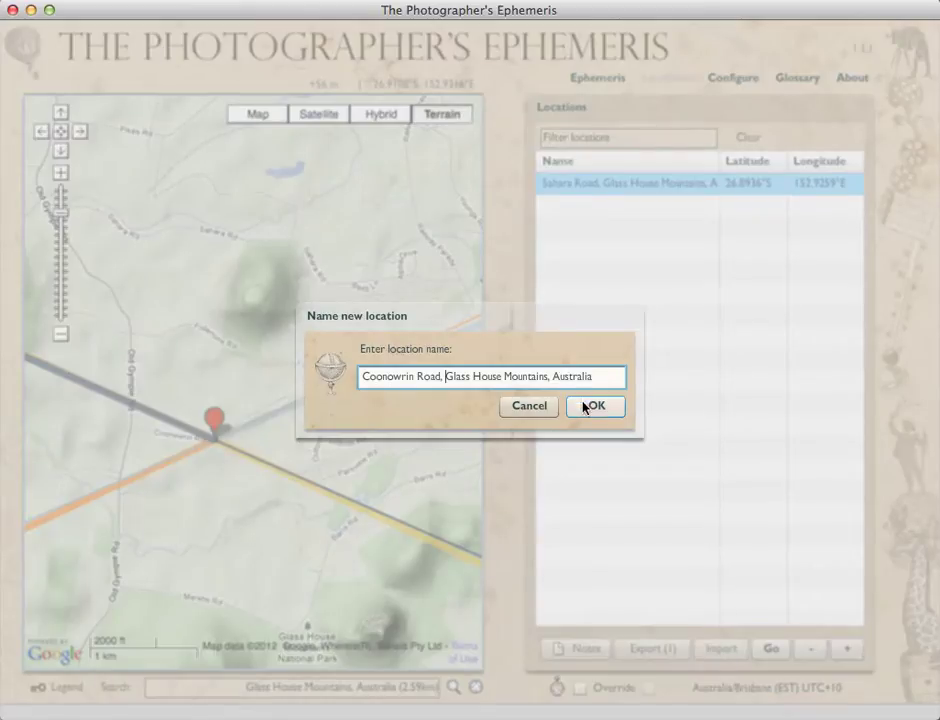
pyautogui.click(585, 407)
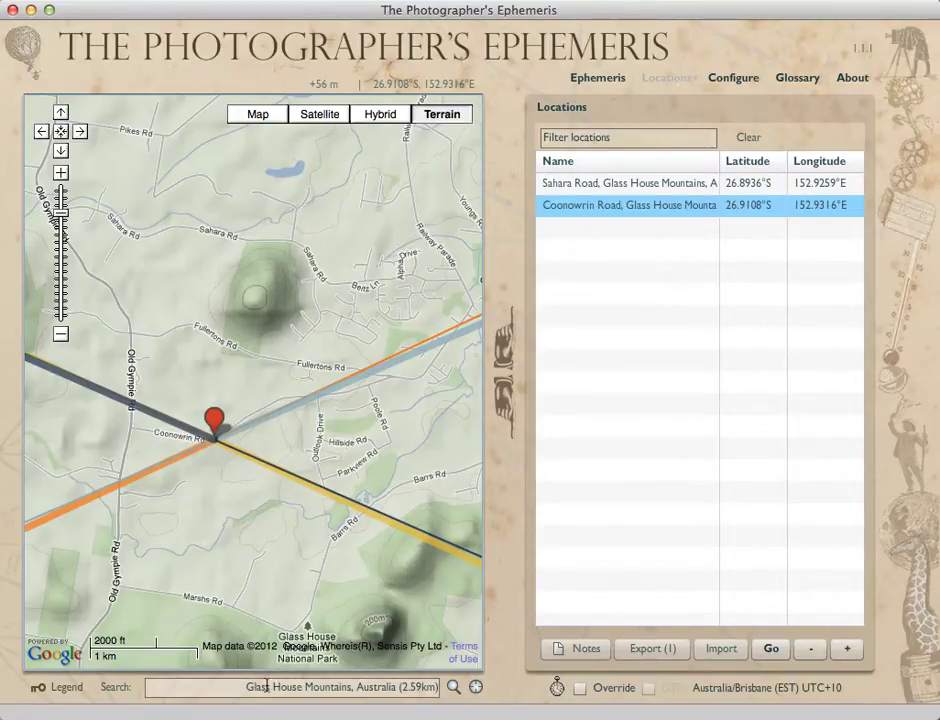
# Show the saved Sahara Road location on the map.
pyautogui.moveTo(246, 687); pyautogui.dragTo(437, 686)
pyautogui.press('Right')
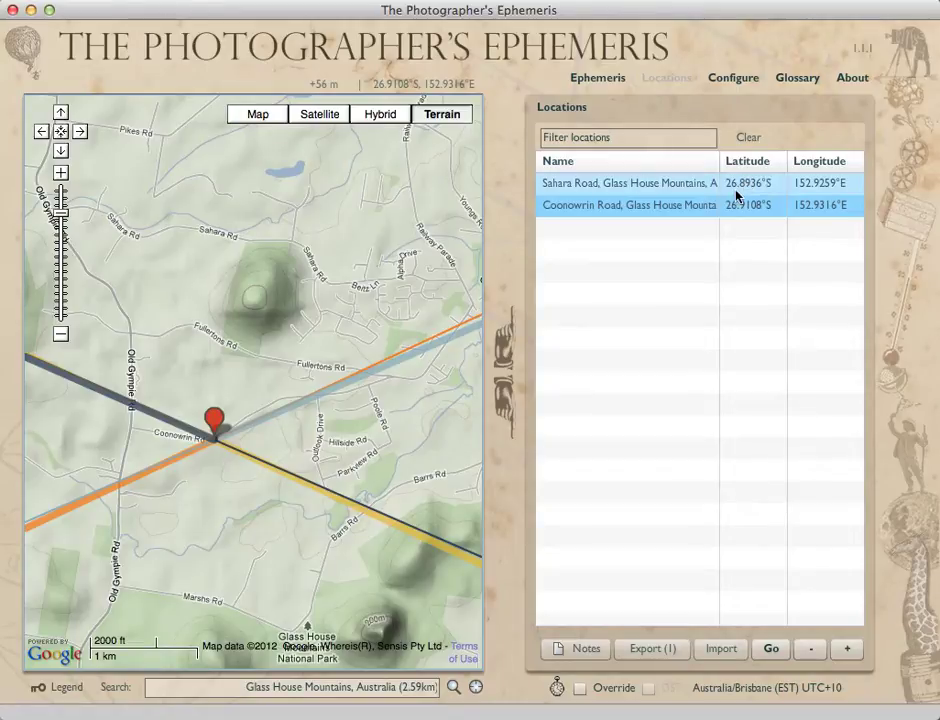
pyautogui.click(769, 188)
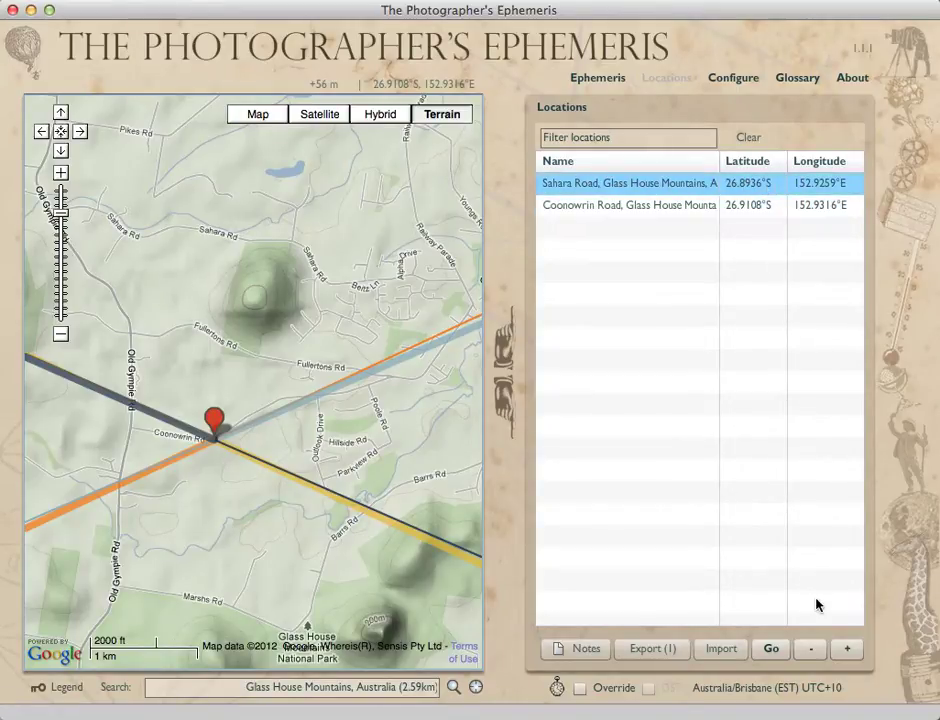
pyautogui.click(771, 650)
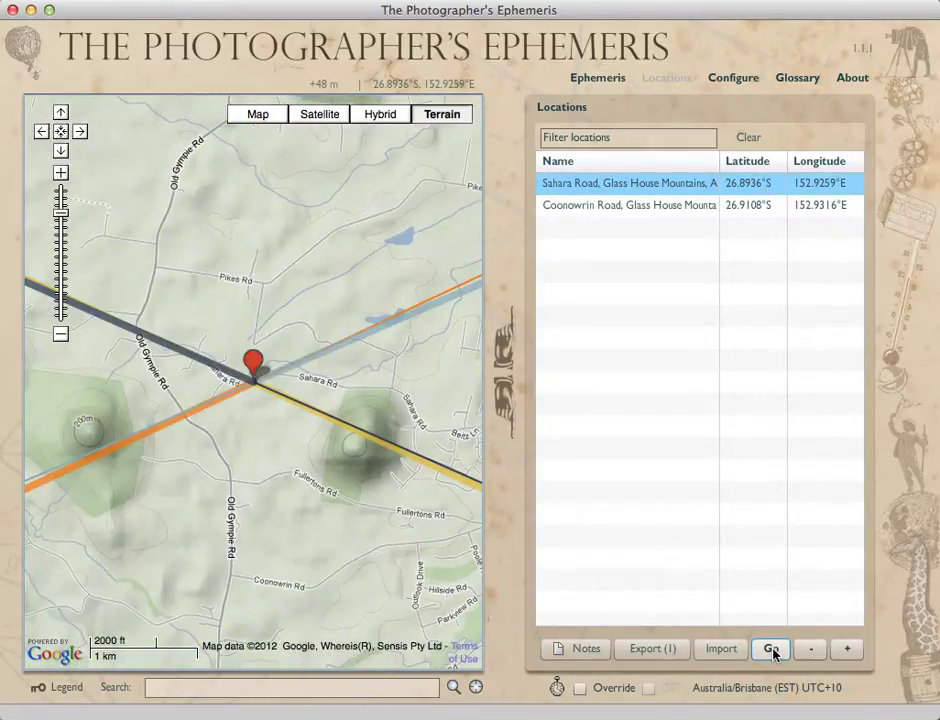
# Move the map marker to the saved Coonowrin Road location.
pyautogui.keyDown('shift'); pyautogui.click(773, 208); pyautogui.keyUp('shift')
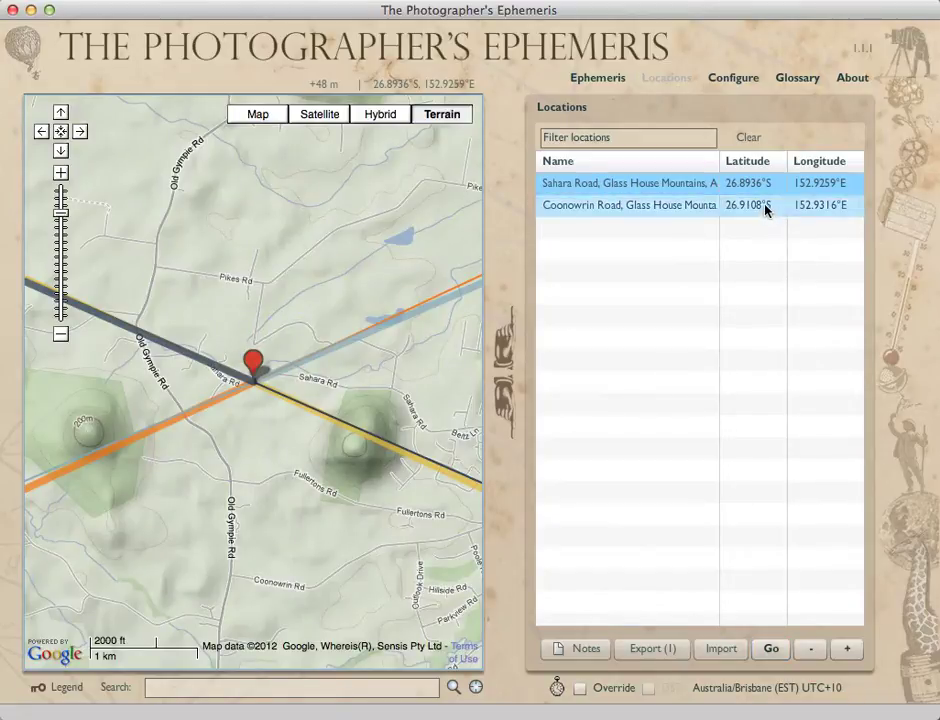
pyautogui.click(766, 205)
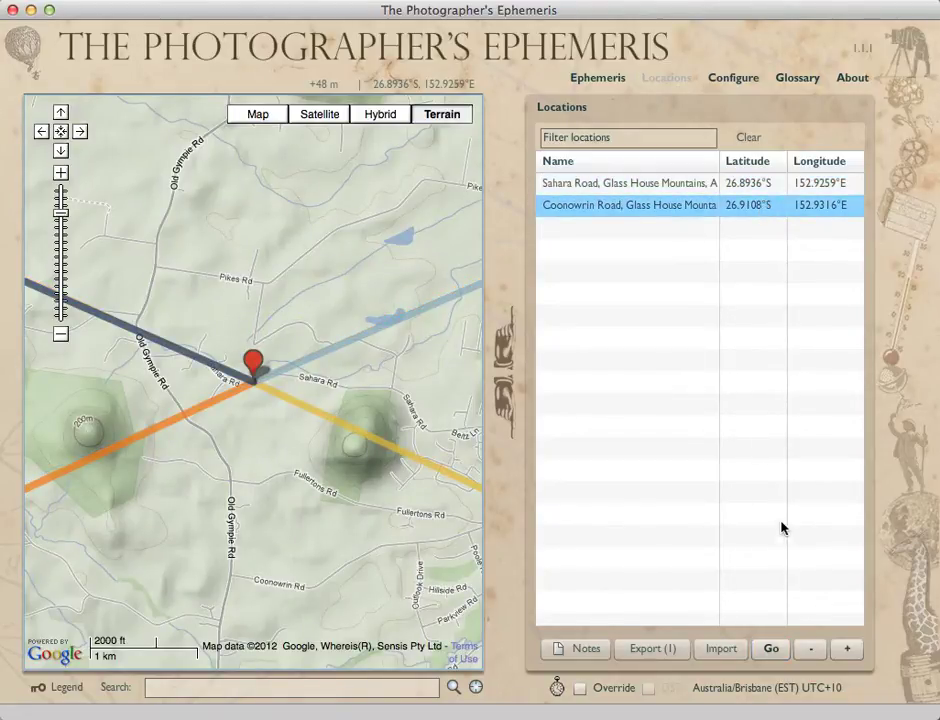
pyautogui.click(771, 649)
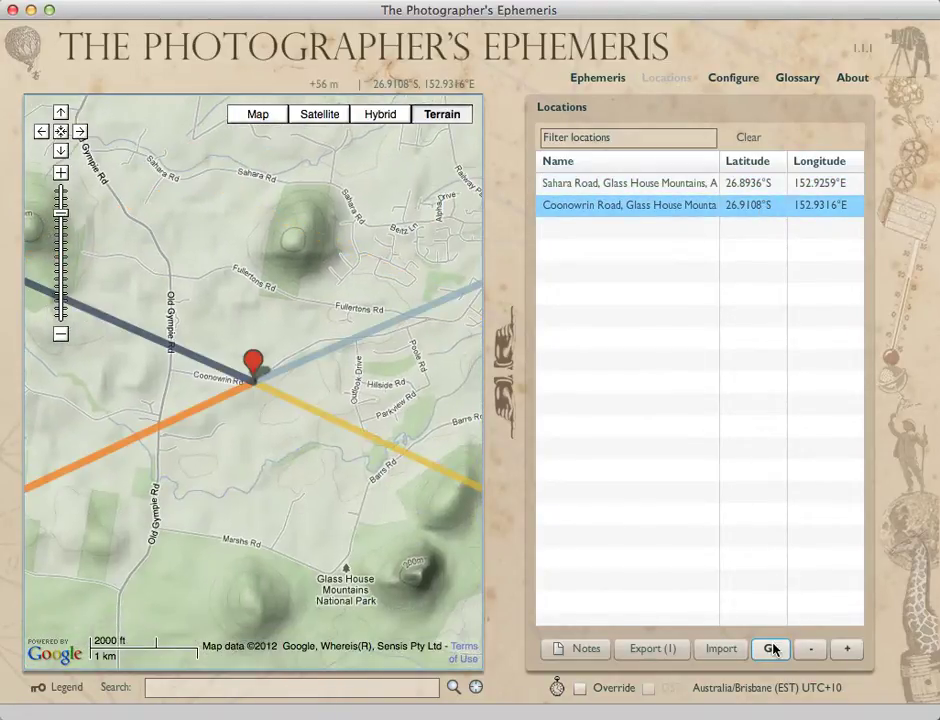
pyautogui.keyDown('shift'); pyautogui.click(772, 190); pyautogui.keyUp('shift')
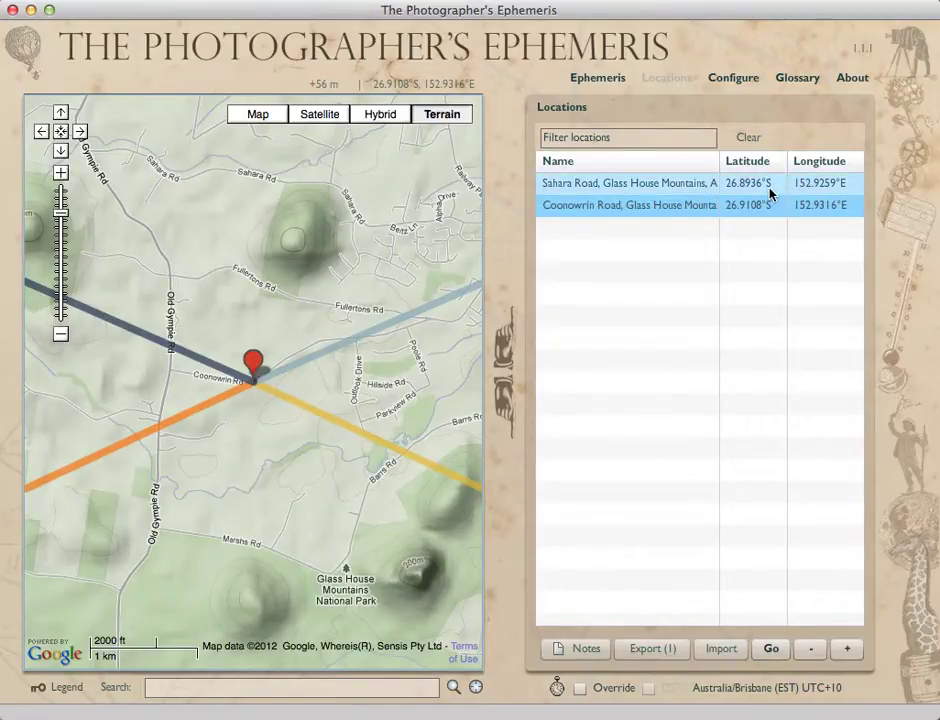
pyautogui.doubleClick(770, 193)
pyautogui.doubleClick(772, 206)
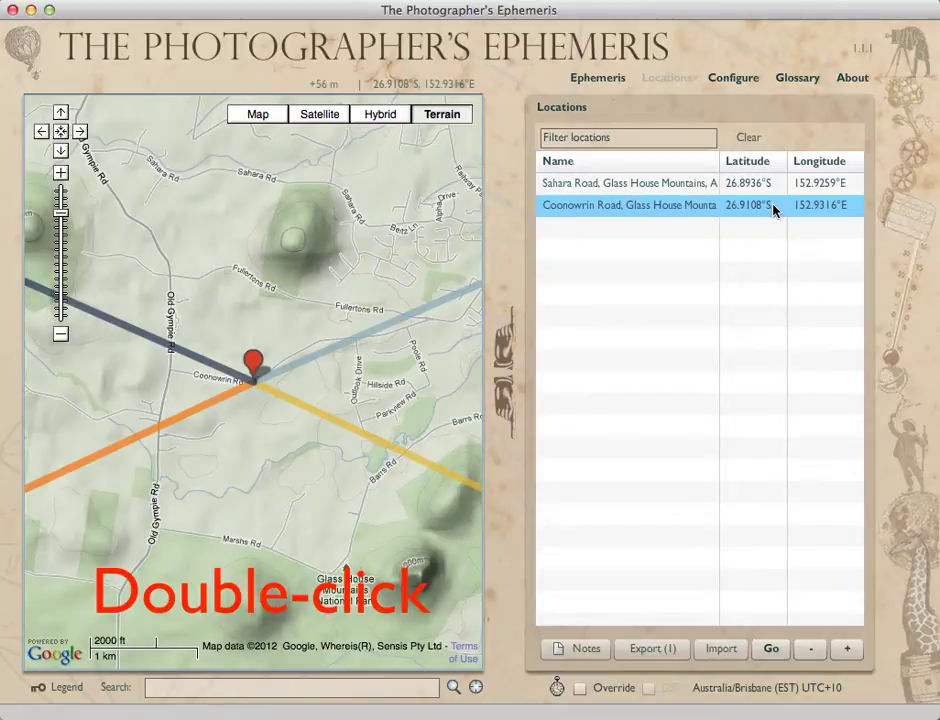
# Shorten the Sahara Road location's name to "Sahara Road, Glass House Mountains".
pyautogui.doubleClick(655, 186)
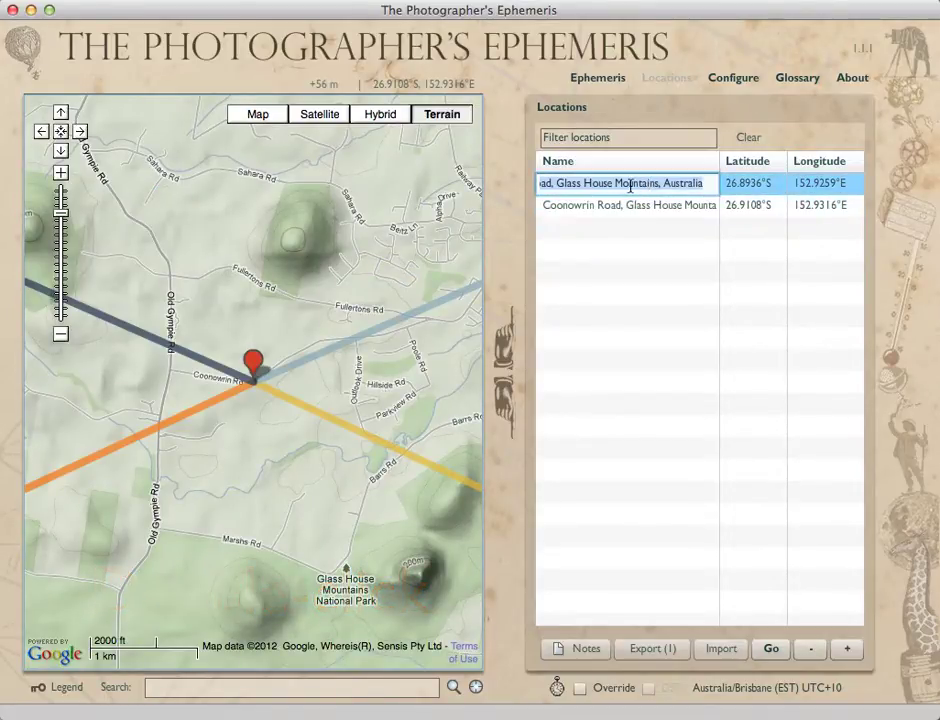
pyautogui.doubleClick(677, 183)
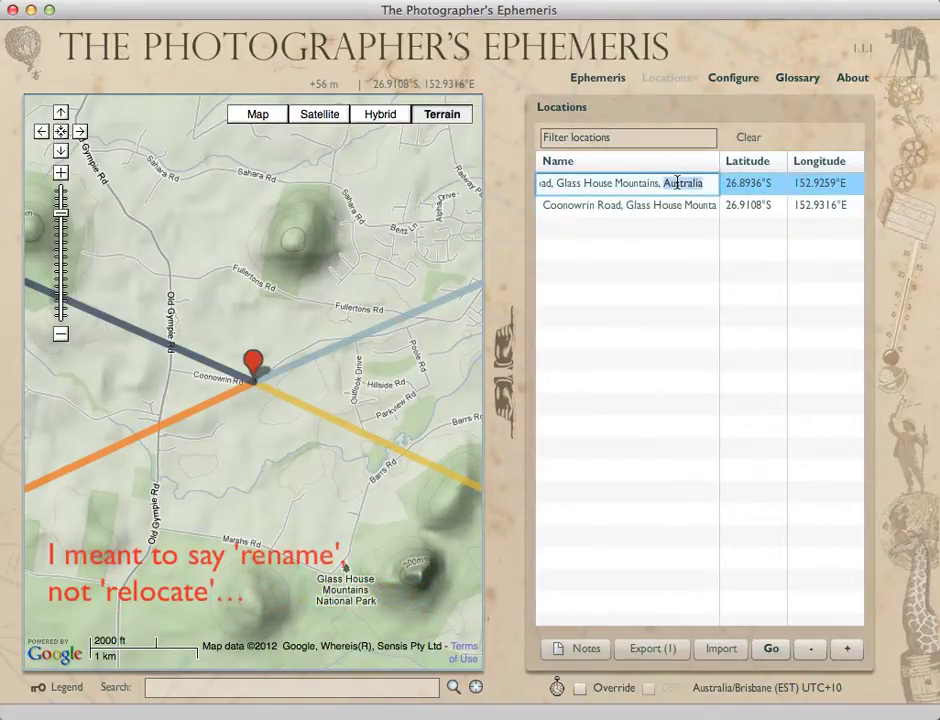
pyautogui.press('BackSpace')
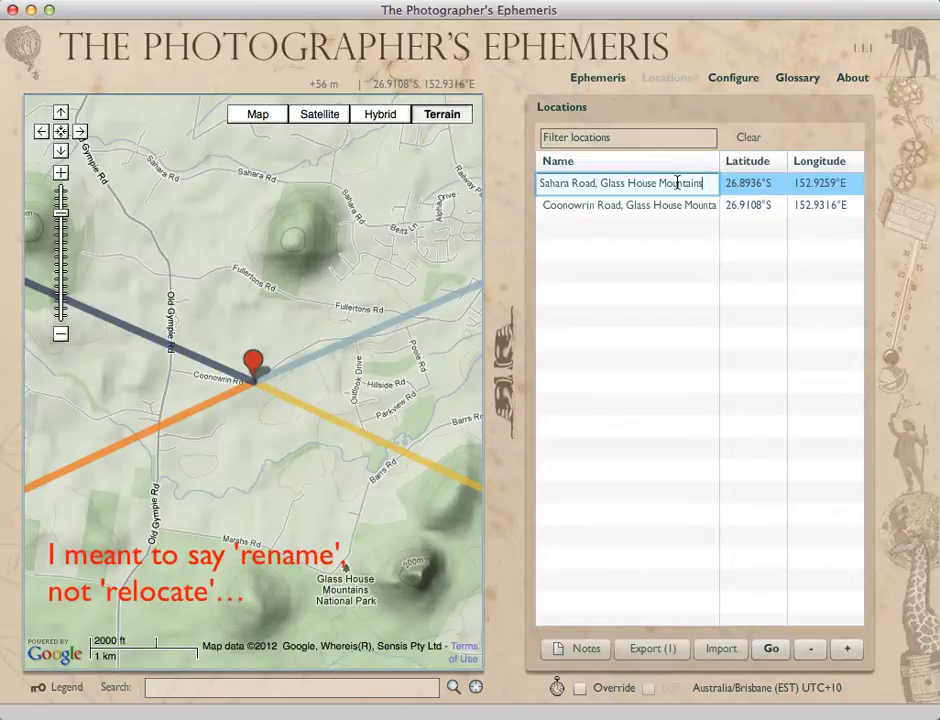
pyautogui.press('Return')
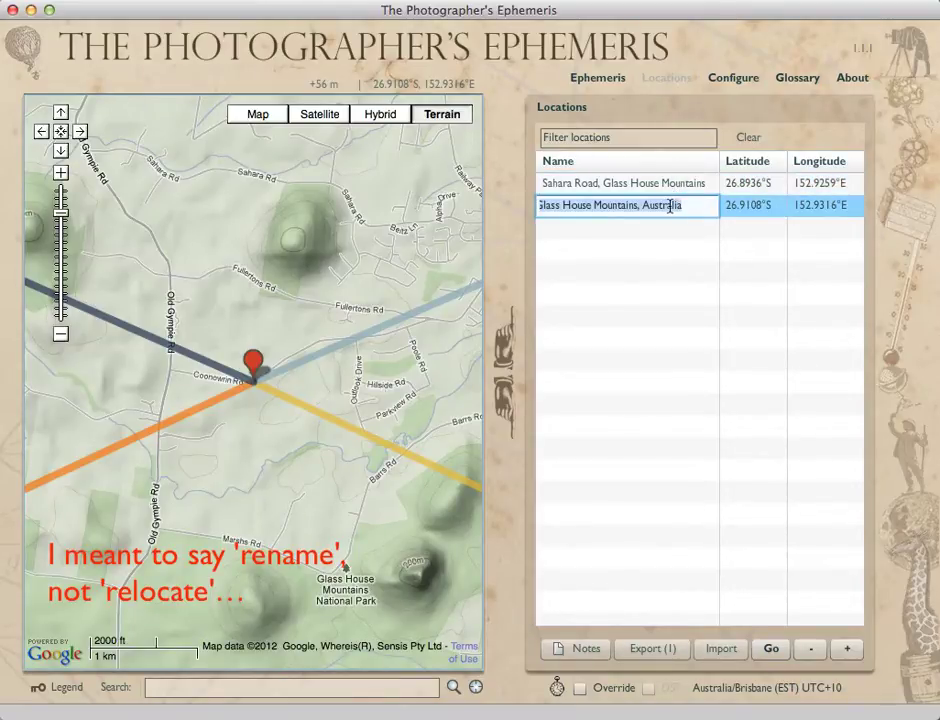
# Shorten the Coonowrin Road location's name to "Coonowrin Road, Glass House Mountains".
pyautogui.doubleClick(670, 205)
pyautogui.press('BackSpace')
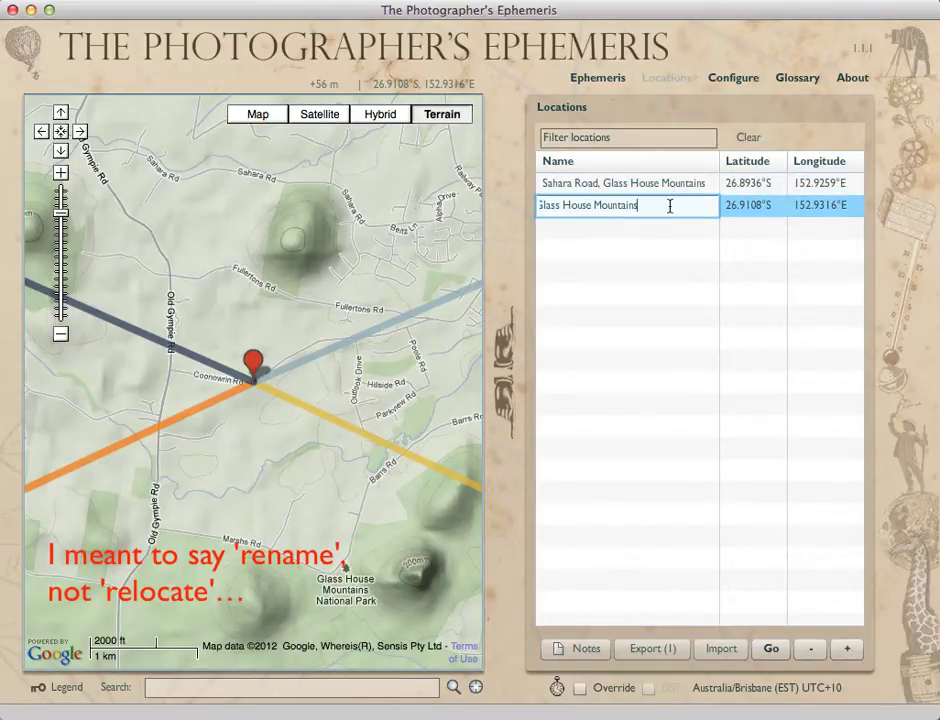
pyautogui.press('Return')
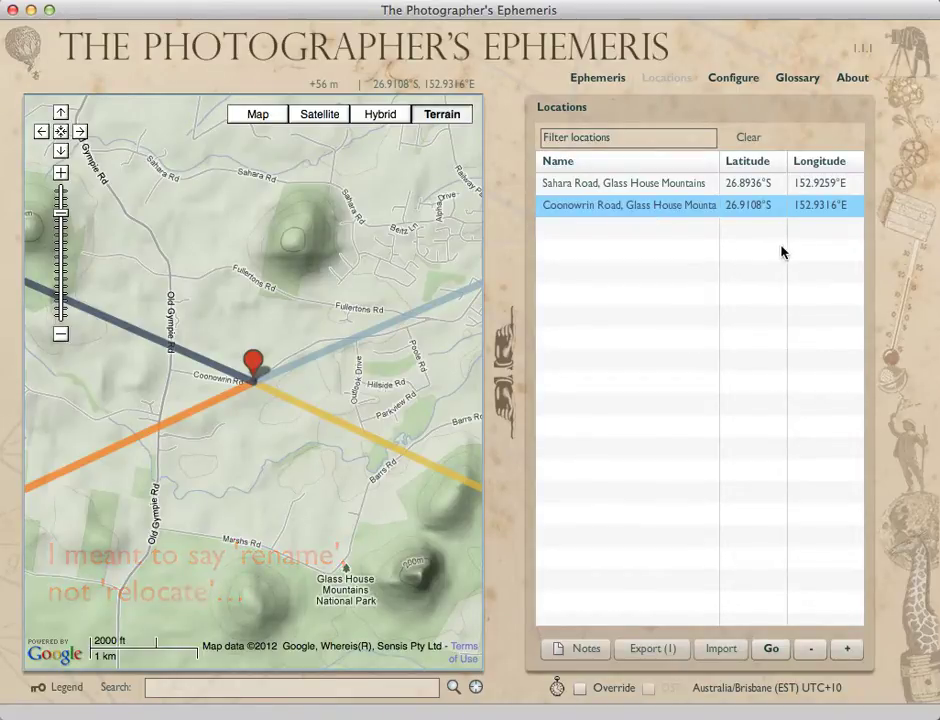
# Try sorting the saved locations by latitude and longitude, and leave them sorted by name in ascending order.
pyautogui.click(715, 164)
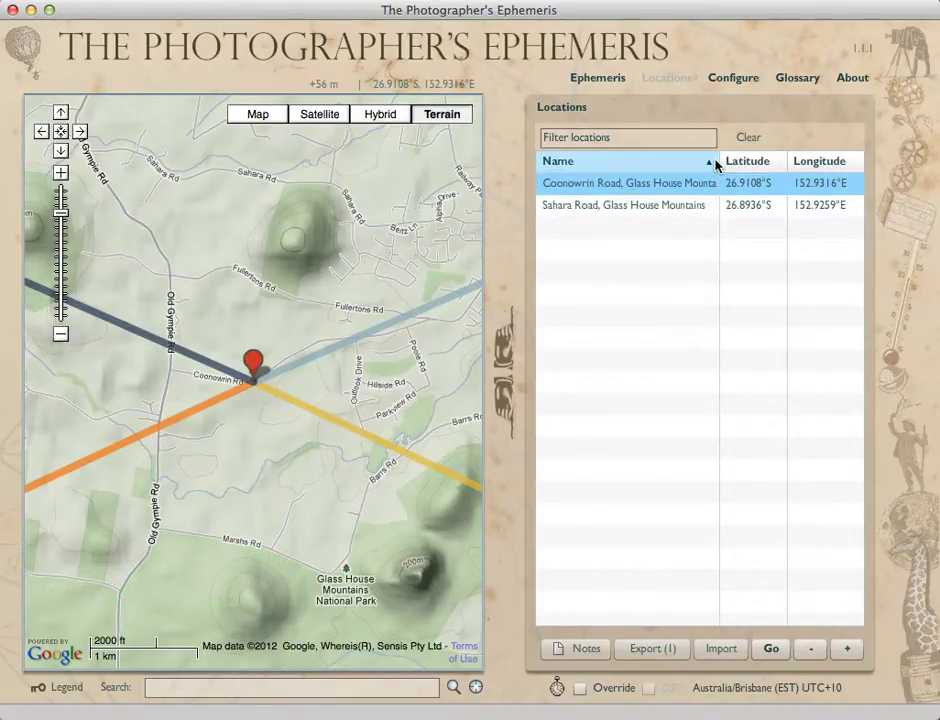
pyautogui.click(726, 162)
pyautogui.click(800, 163)
pyautogui.click(678, 162)
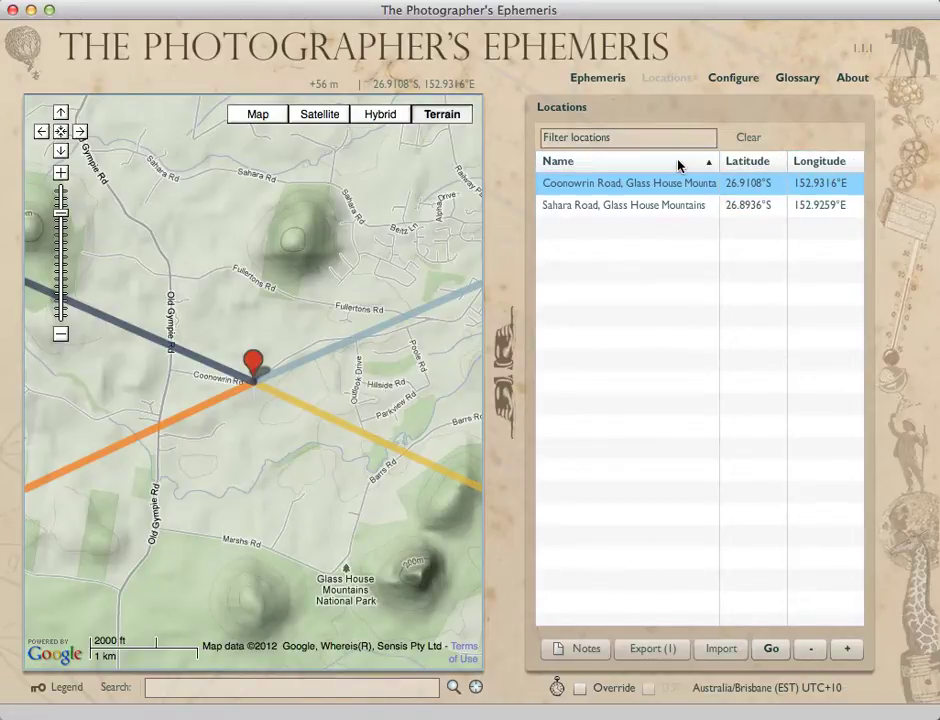
# Filter the saved locations by "Coo" and clear the filter again.
pyautogui.click(597, 137)
pyautogui.write('Coonw')
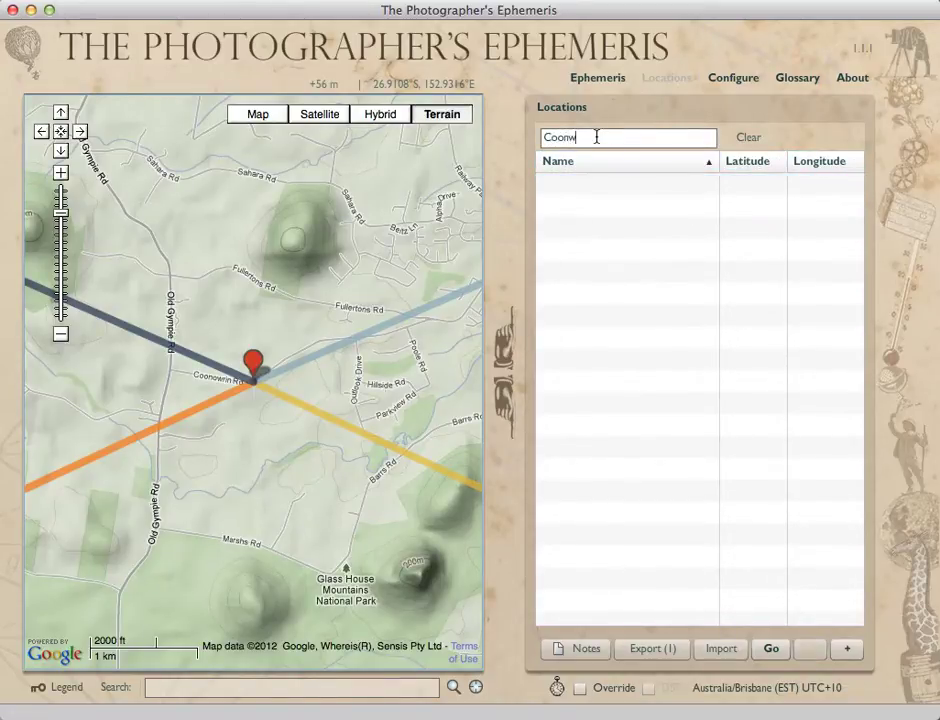
pyautogui.press('BackSpace')
pyautogui.press('BackSpace')
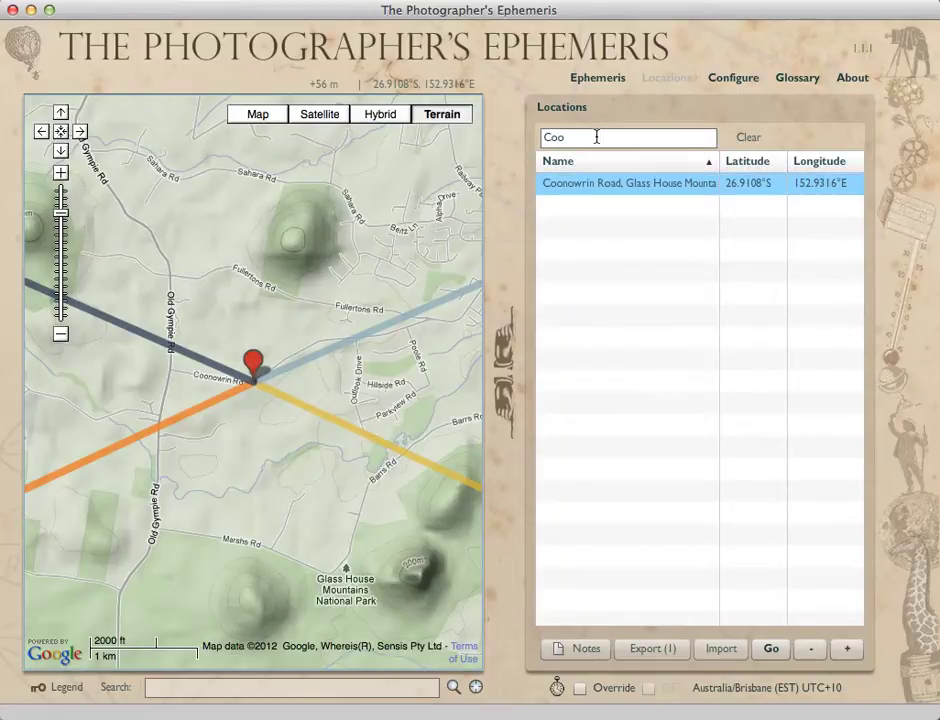
pyautogui.press('BackSpace')
pyautogui.press('BackSpace')
pyautogui.press('BackSpace')
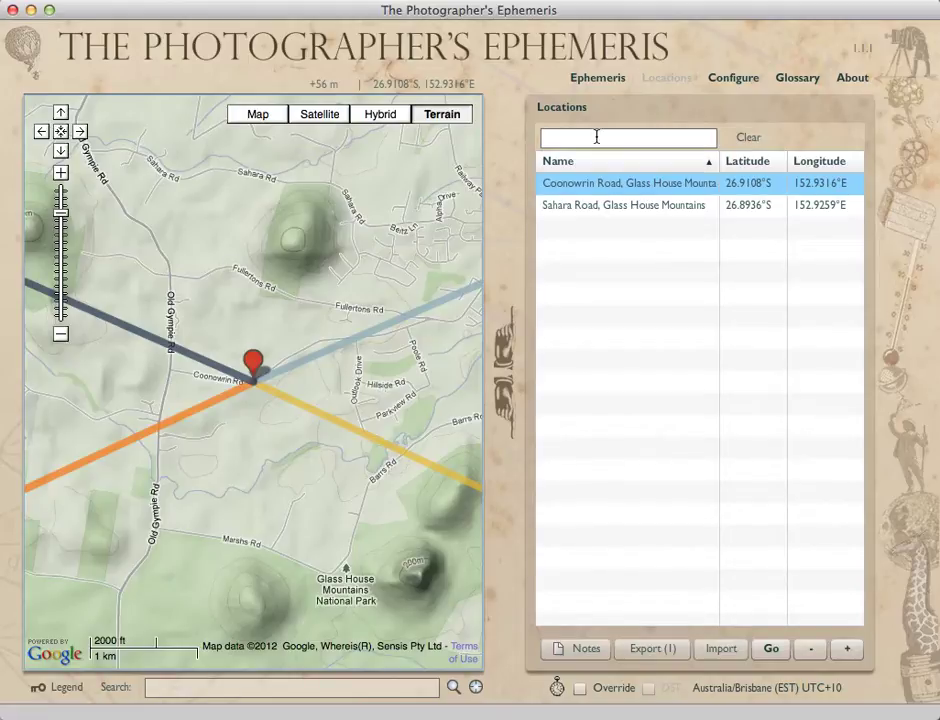
pyautogui.click(543, 186)
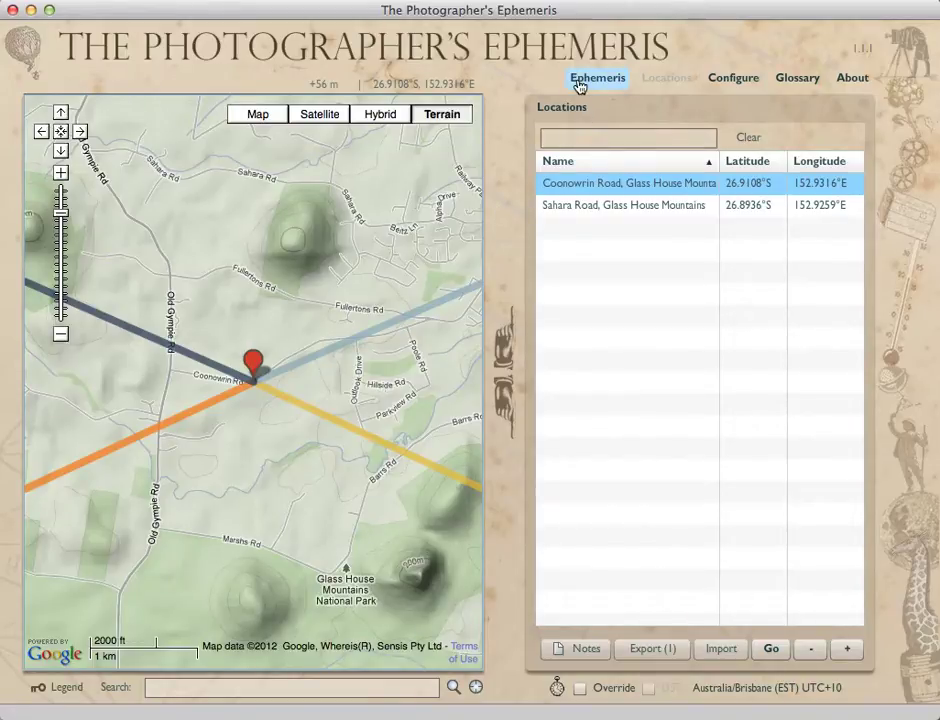
pyautogui.click(318, 688)
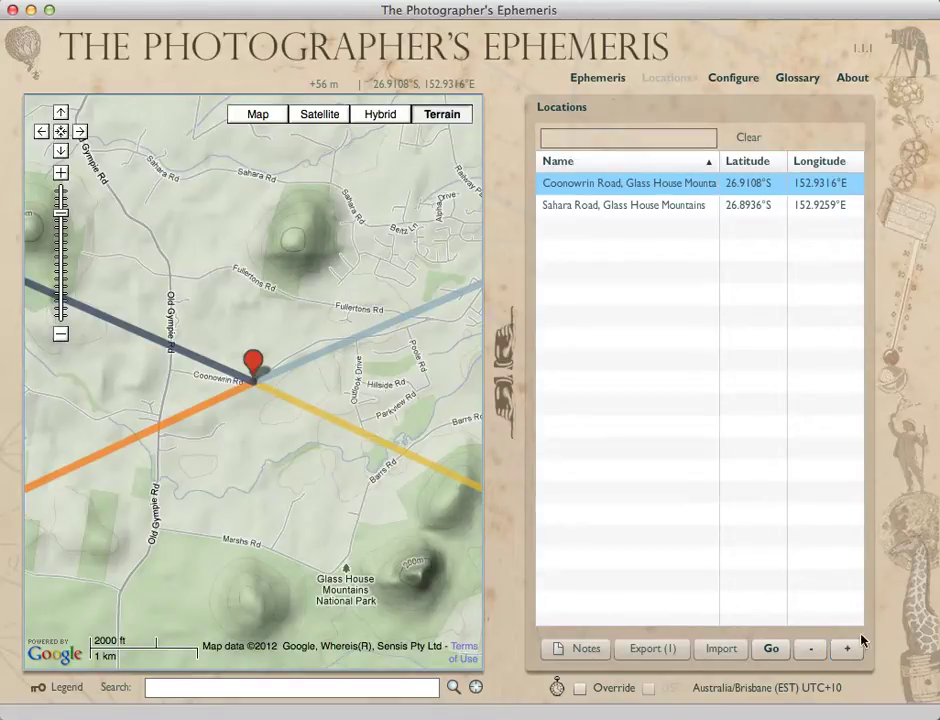
pyautogui.keyDown('shift'); pyautogui.click(665, 204); pyautogui.keyUp('shift')
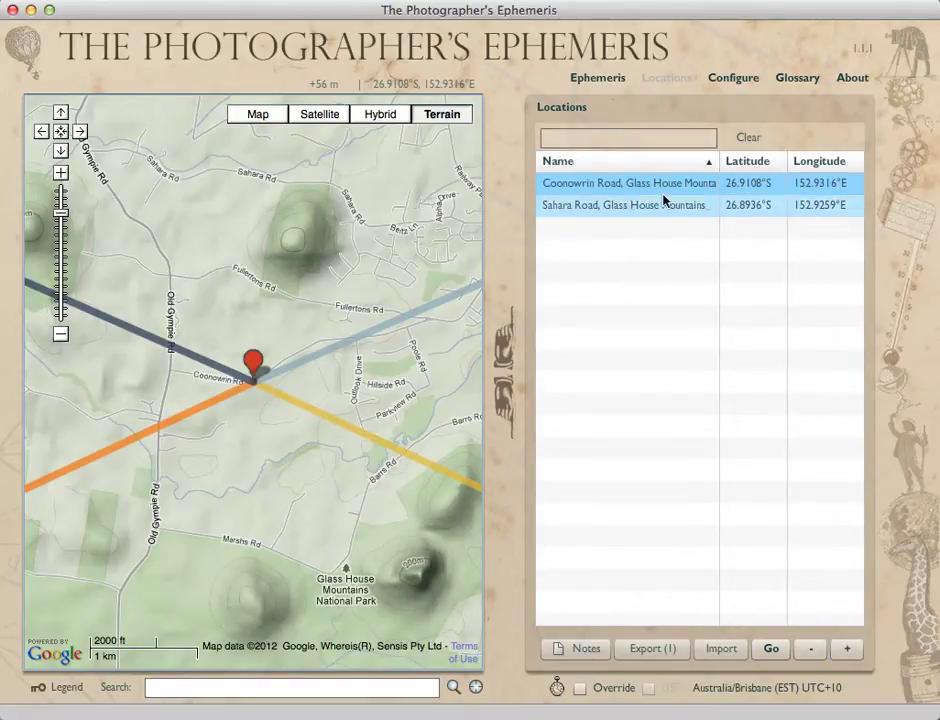
pyautogui.click(760, 184)
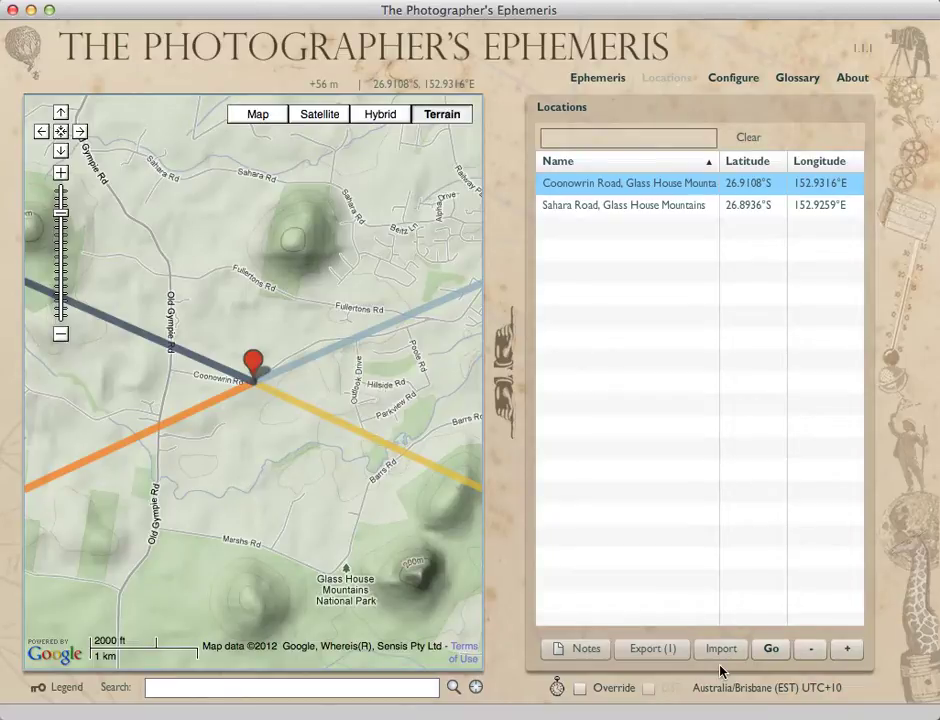
# Switch to Firefox and examine the address and description of the New Zealand Landscape Photography Locations map.
pyautogui.press('super+Tab')
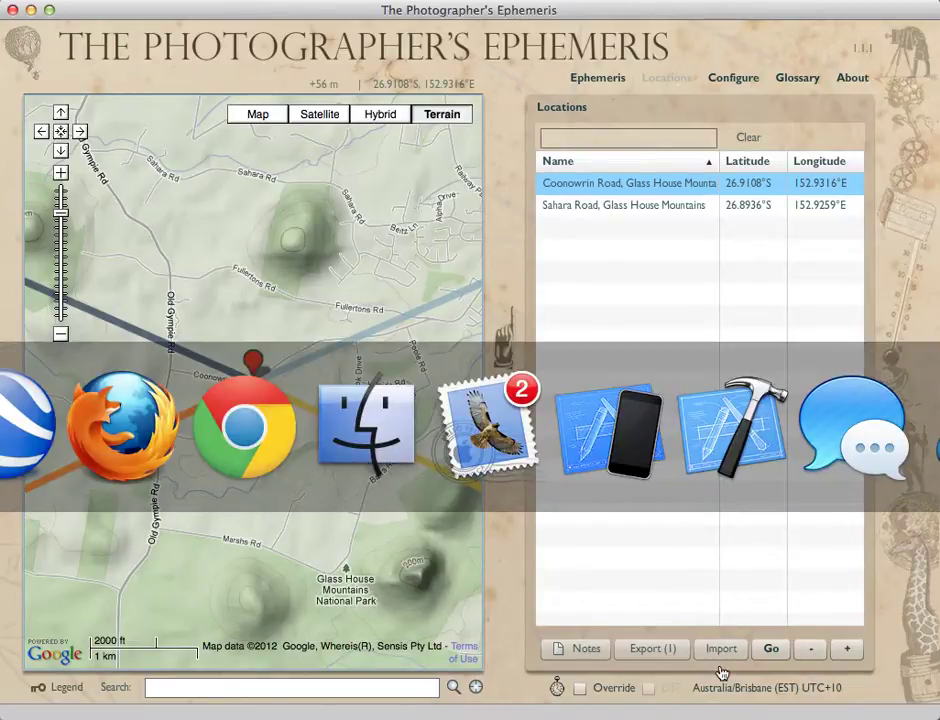
pyautogui.click(128, 459)
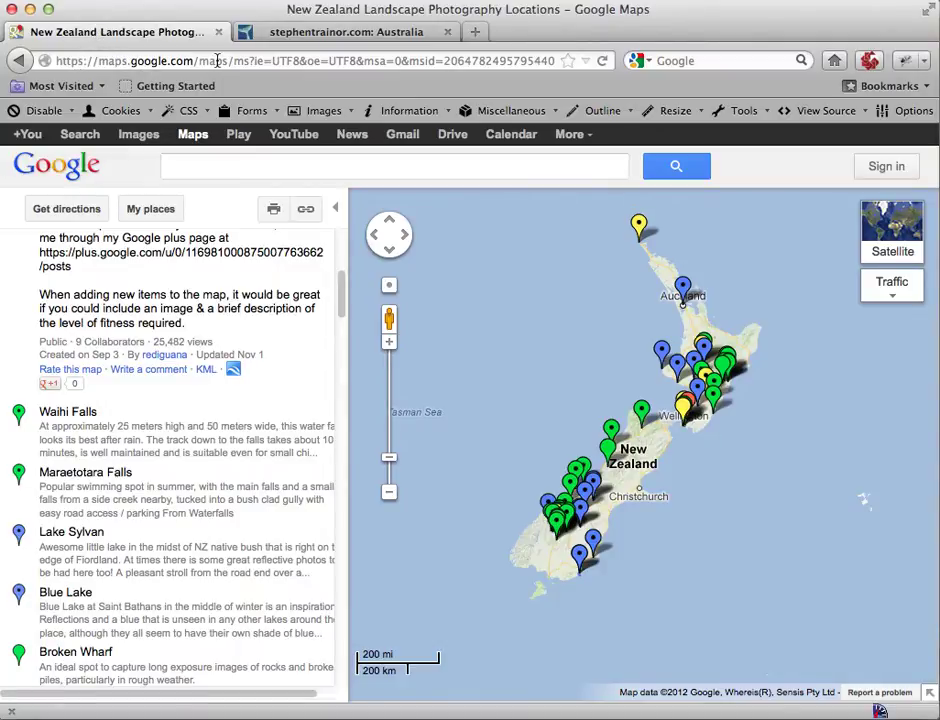
pyautogui.click(426, 62)
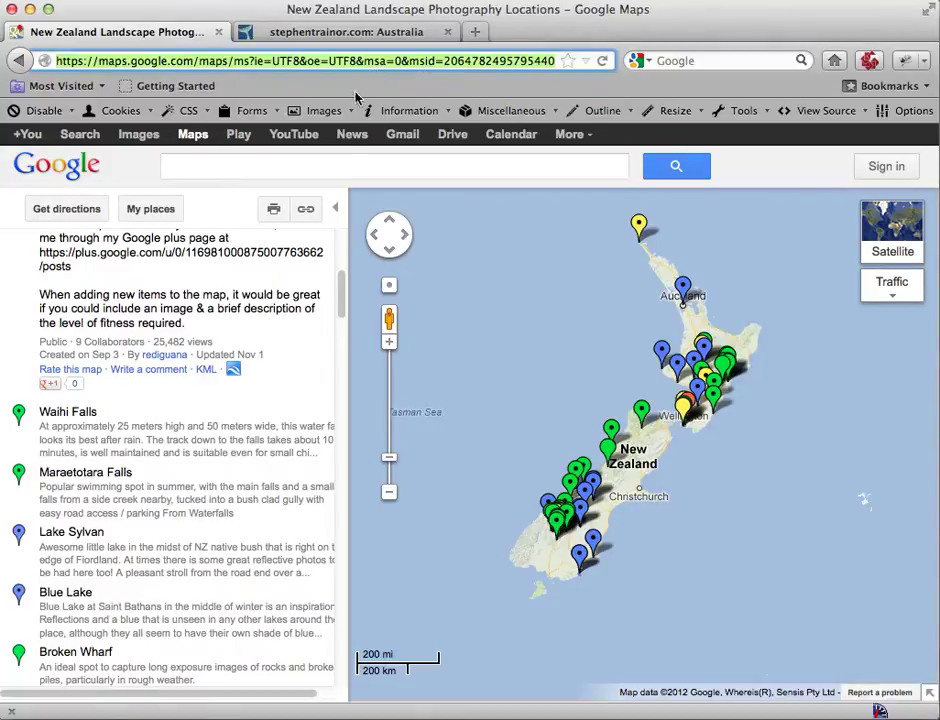
pyautogui.scroll(5, 340, 249)
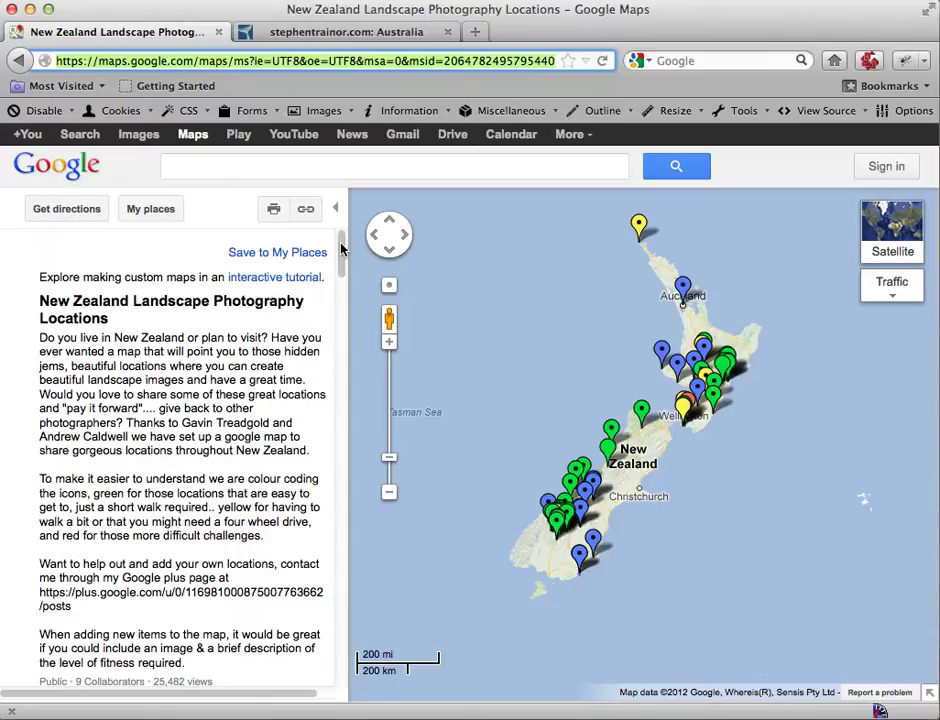
pyautogui.scroll(-3, 210, 420)
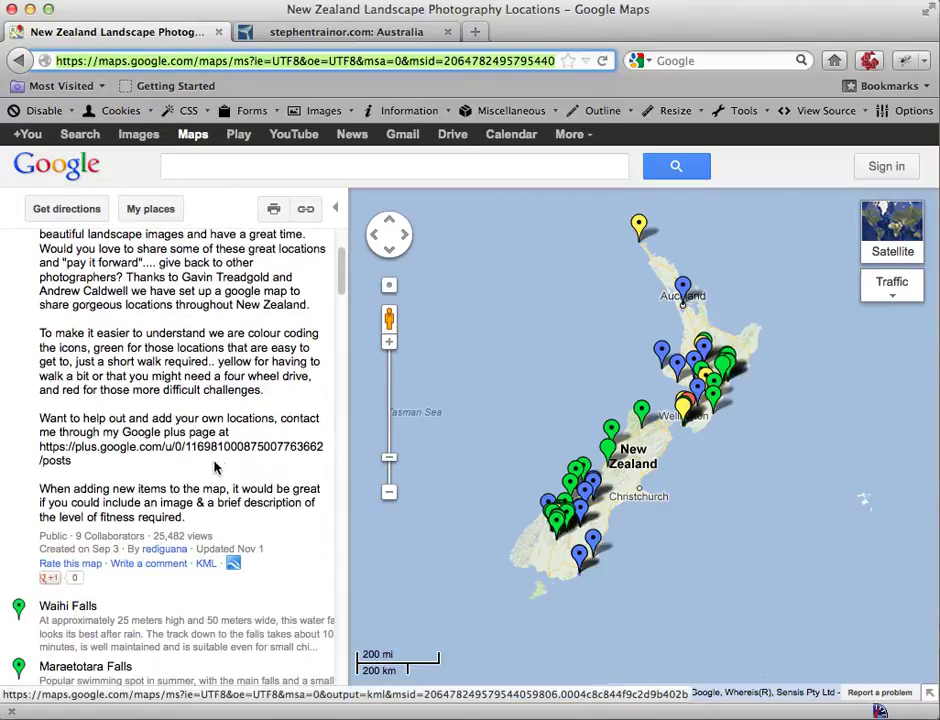
pyautogui.scroll(3, 220, 463)
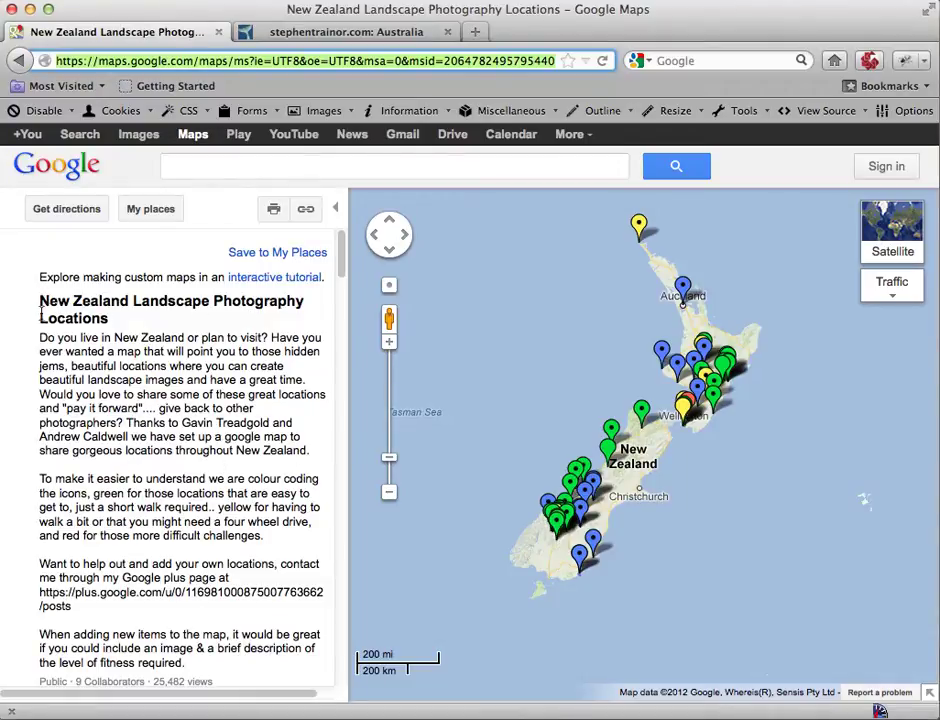
# Look through the Google map's list of photography spots and its KML link, and return to The Photographer's Ephemeris.
pyautogui.scroll(-10, 174, 410)
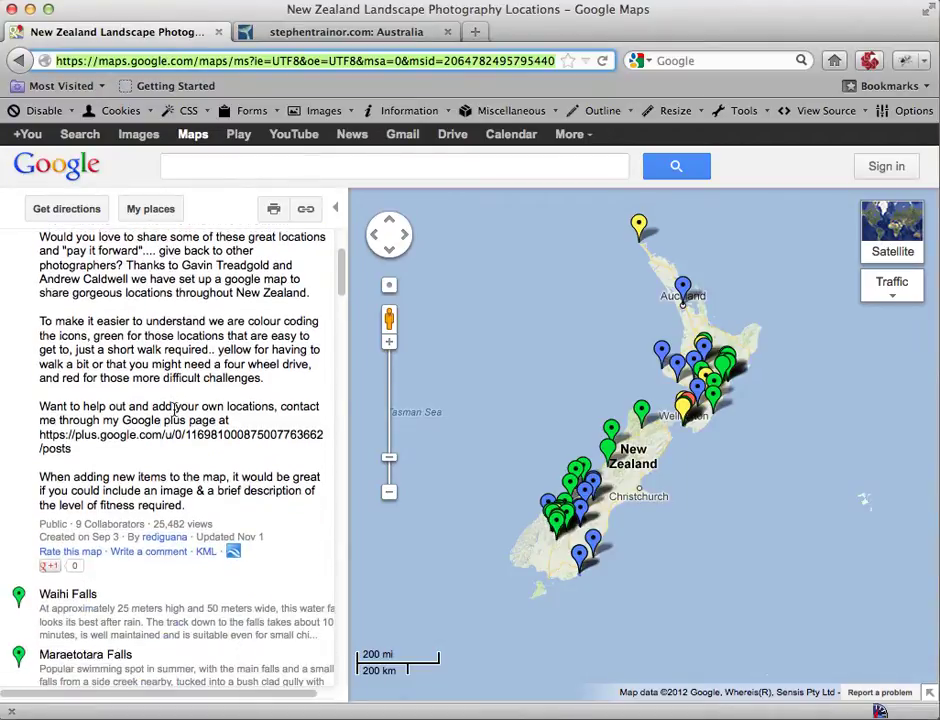
pyautogui.scroll(-10, 174, 410)
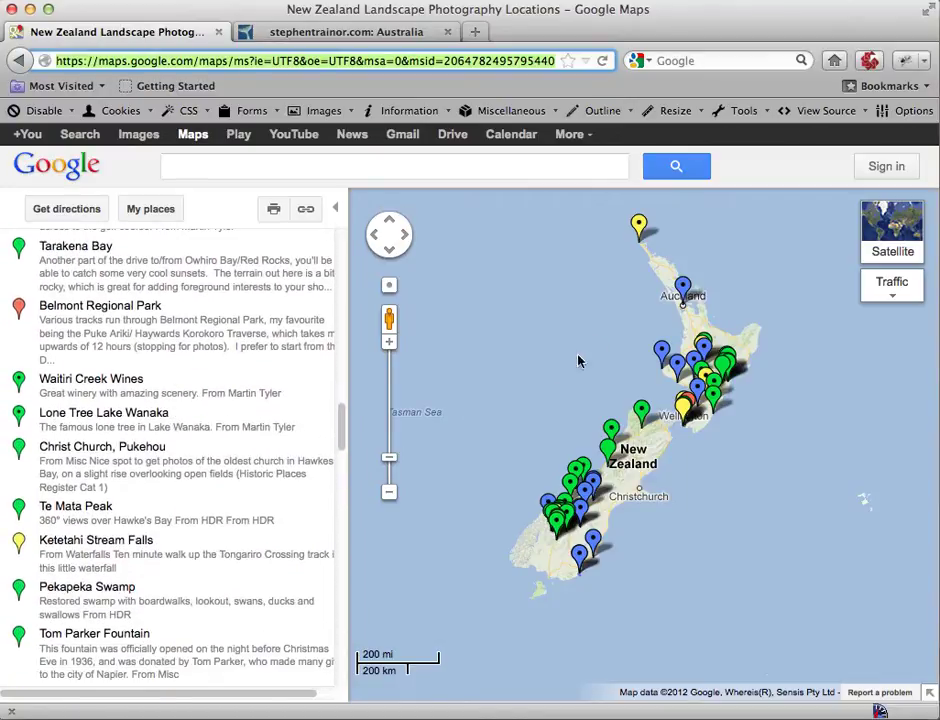
pyautogui.scroll(-10, 252, 560)
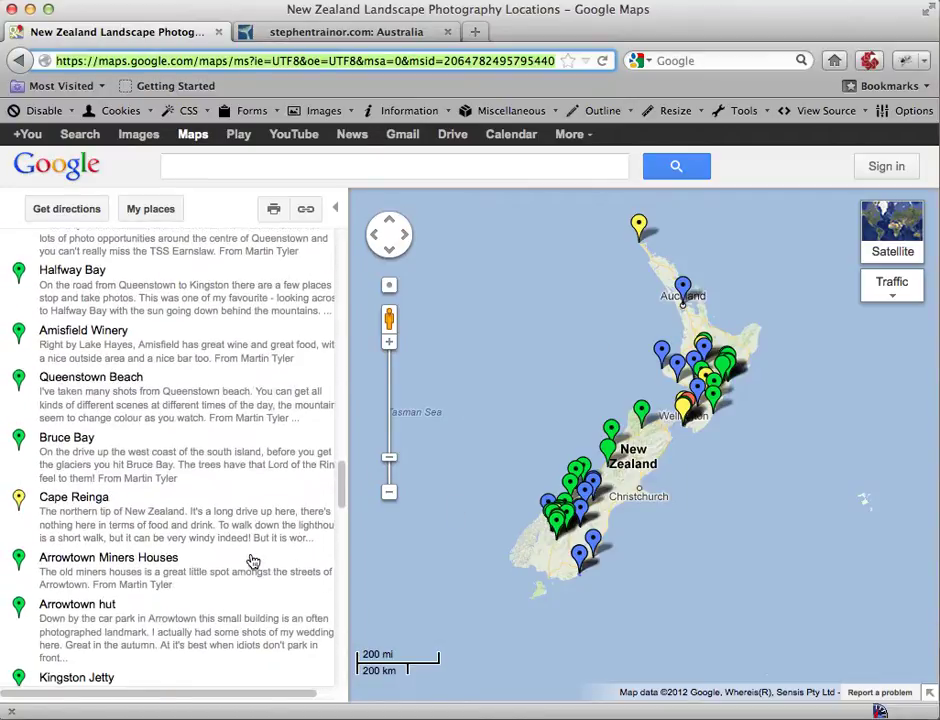
pyautogui.scroll(-15, 252, 560)
pyautogui.scroll(3, 258, 382)
pyautogui.scroll(15, 258, 382)
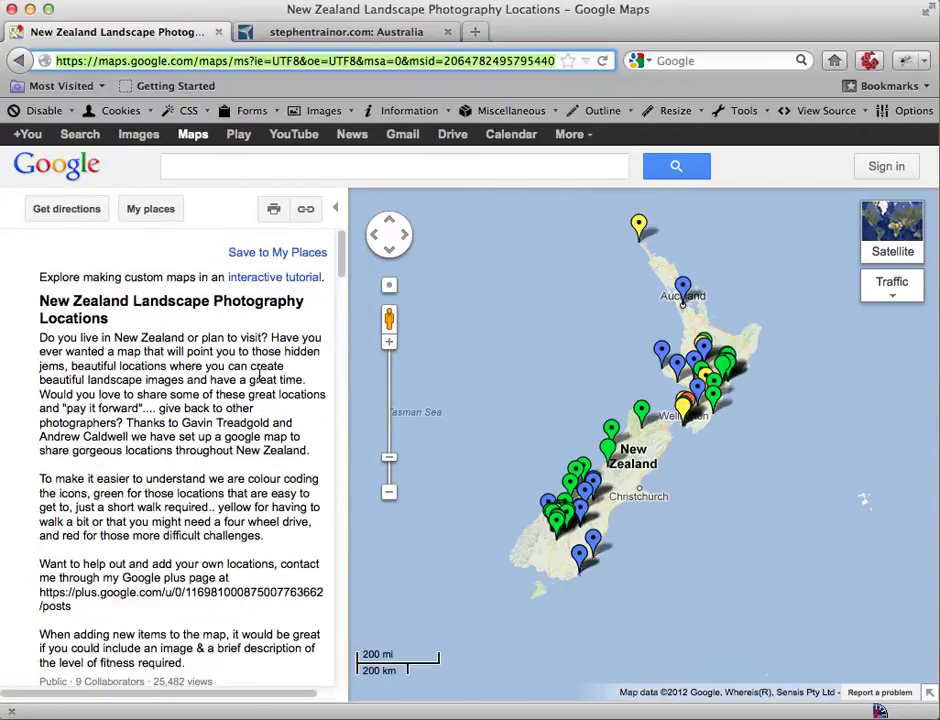
pyautogui.scroll(-7, 163, 376)
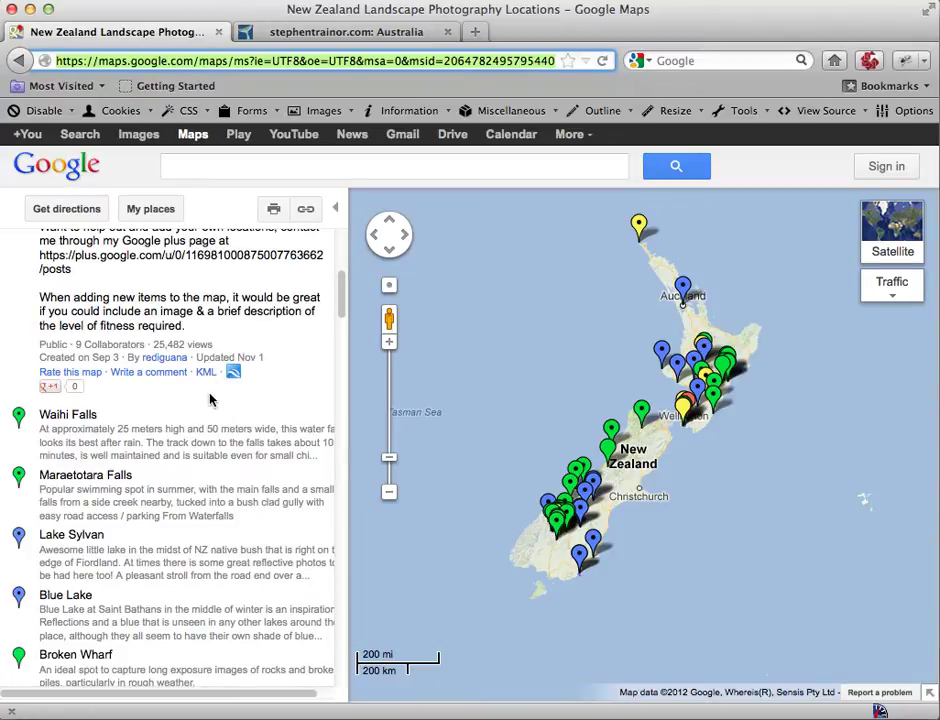
pyautogui.press('super+Tab')
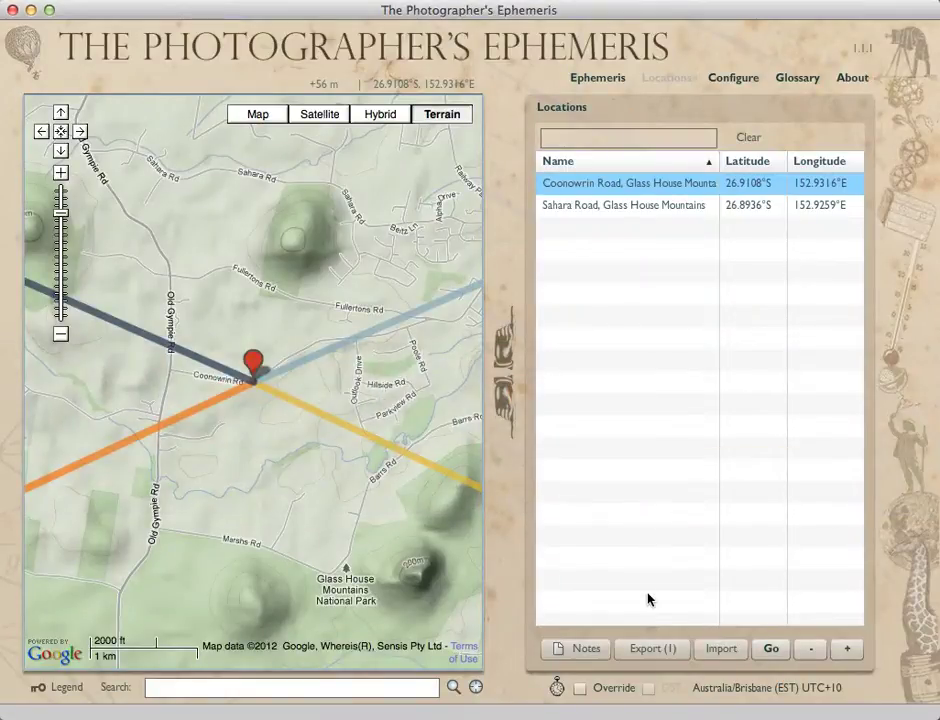
# Import the locations from NewZealandLandscapePhotographyLocations.kml into the saved locations list.
pyautogui.click(721, 651)
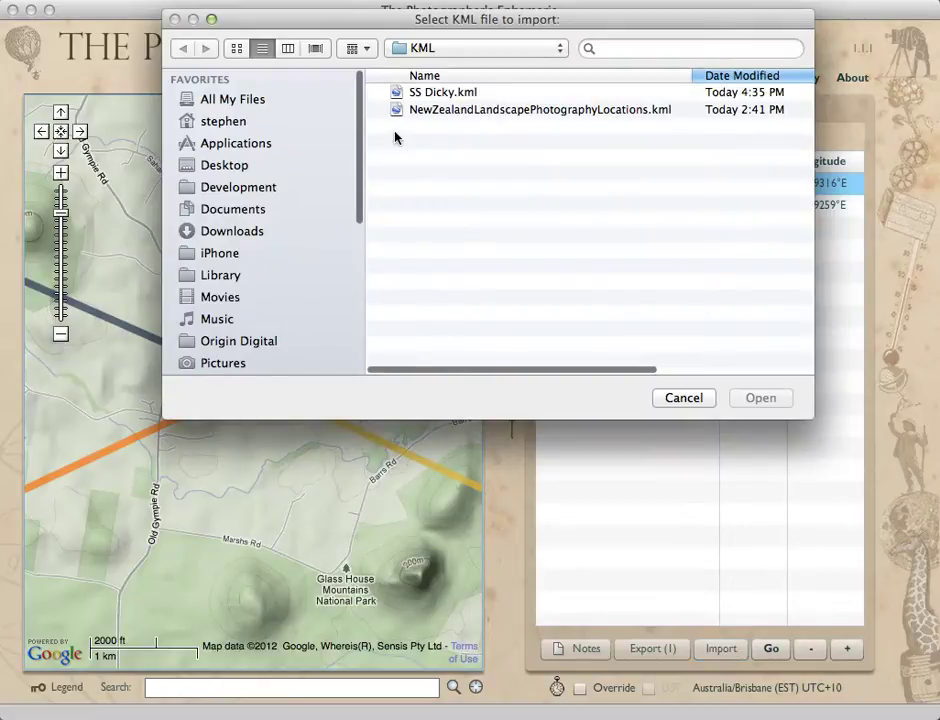
pyautogui.click(455, 110)
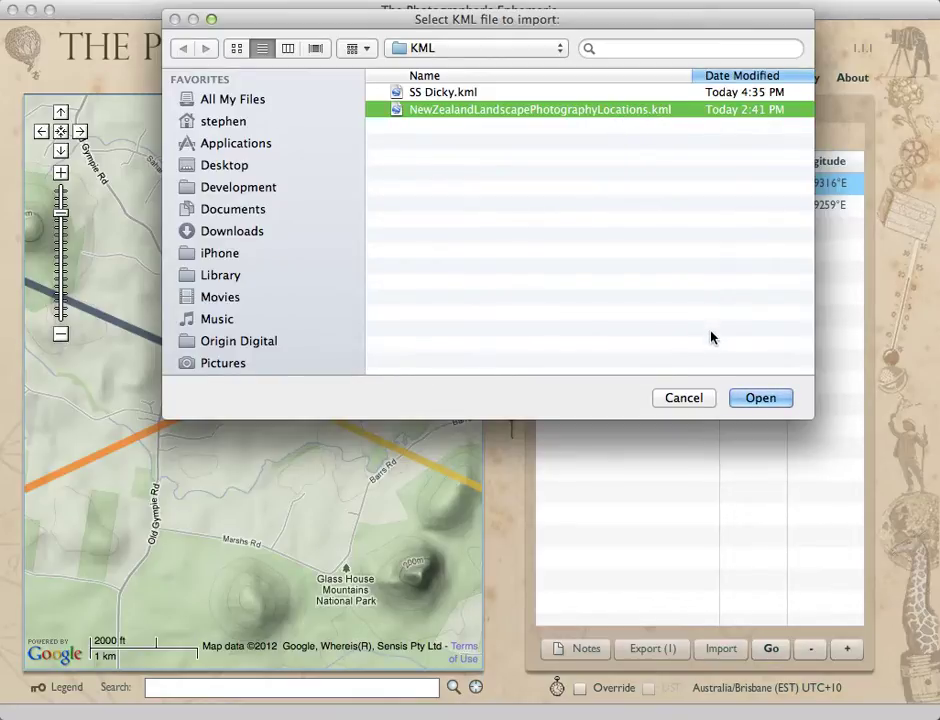
pyautogui.click(757, 398)
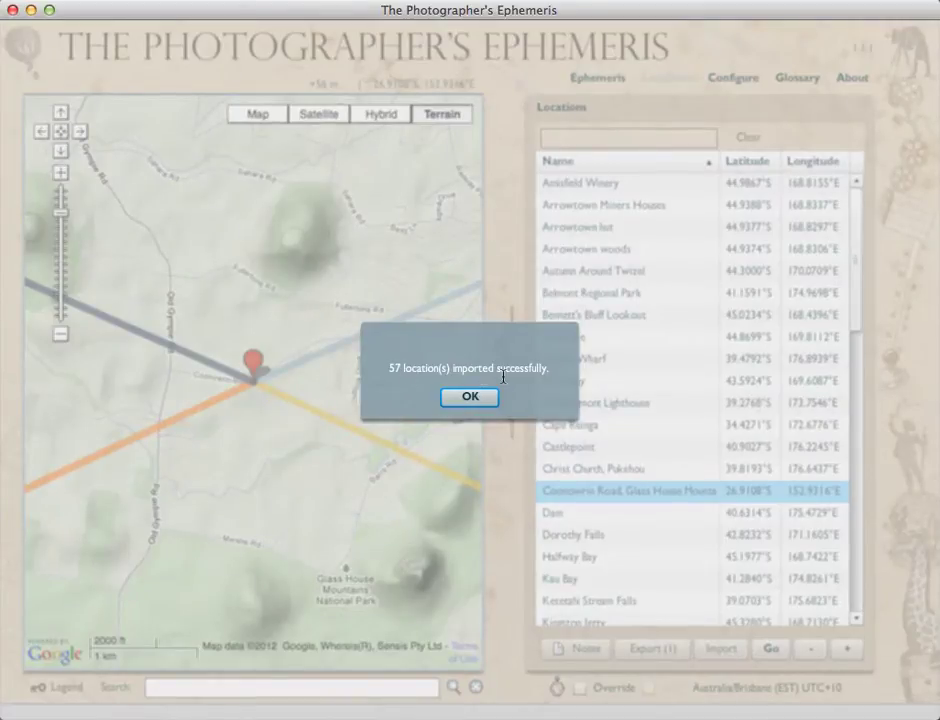
pyautogui.click(480, 400)
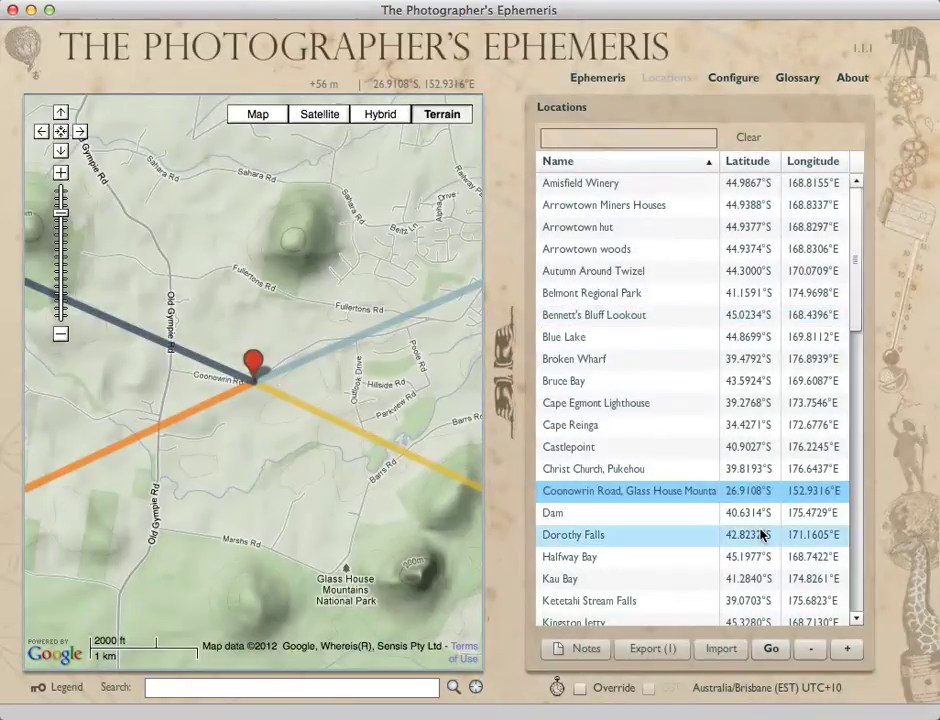
# Show the imported Stormy Point Lookout location on the map and examine its surroundings at wider and closer scales.
pyautogui.scroll(-10, 762, 535)
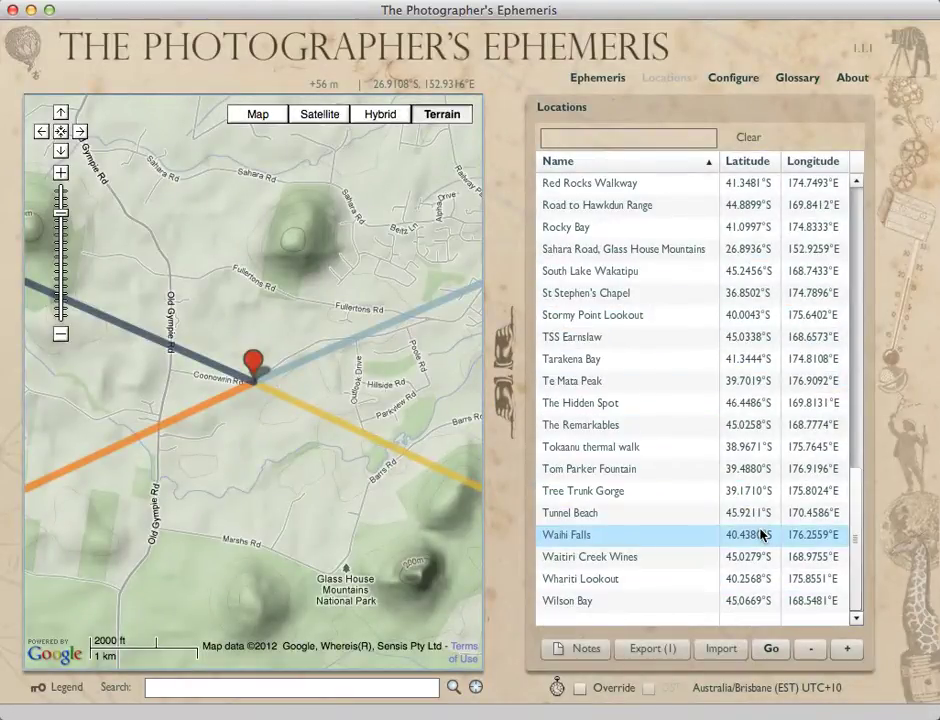
pyautogui.click(758, 318)
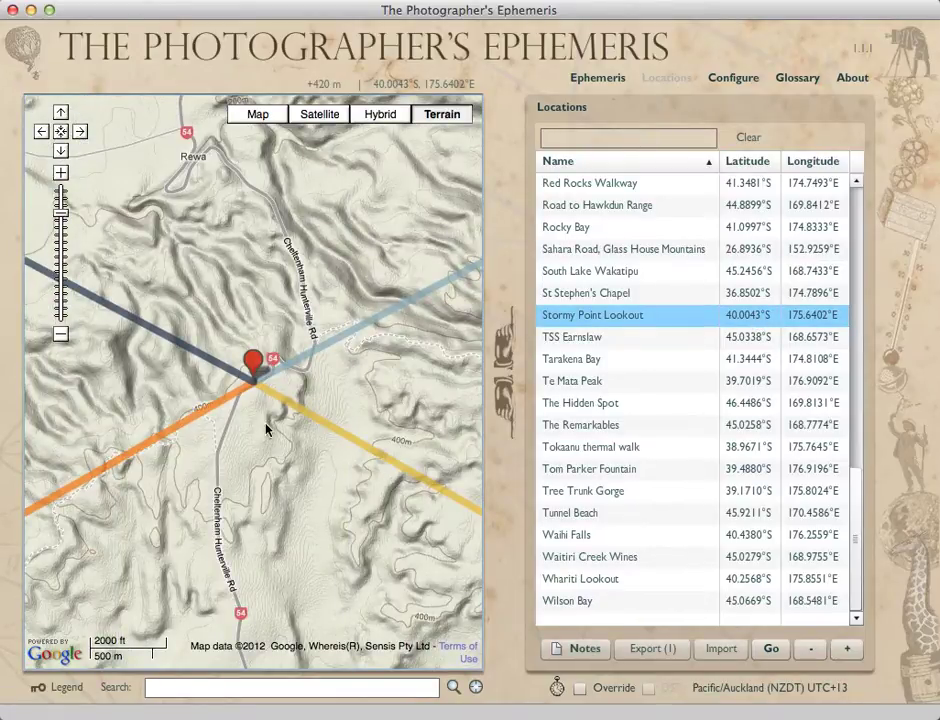
pyautogui.click(61, 335)
pyautogui.click(61, 335)
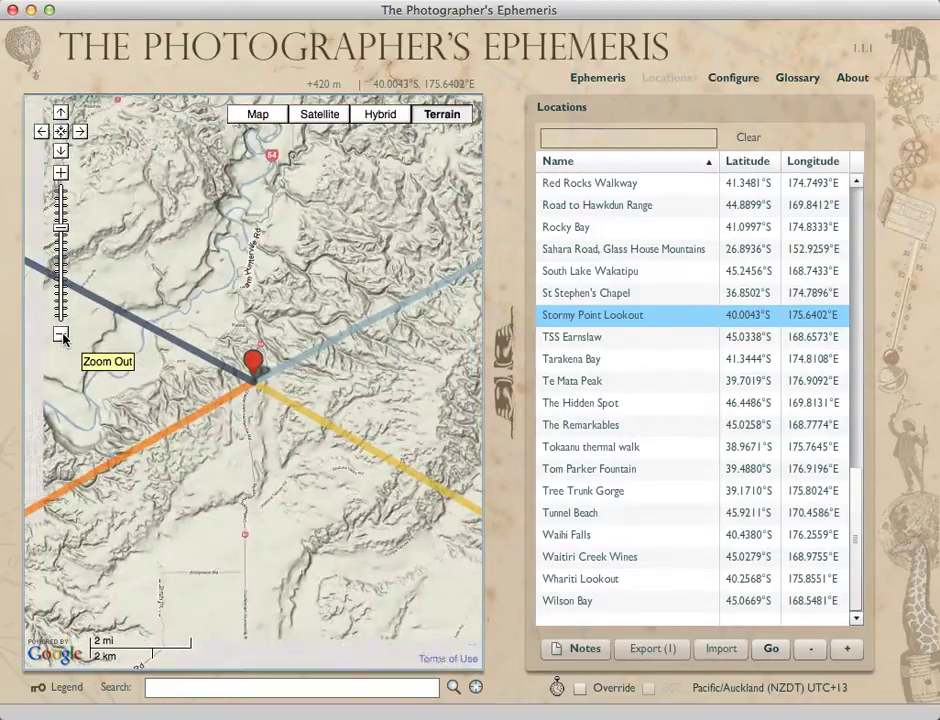
pyautogui.click(61, 335)
pyautogui.click(61, 335)
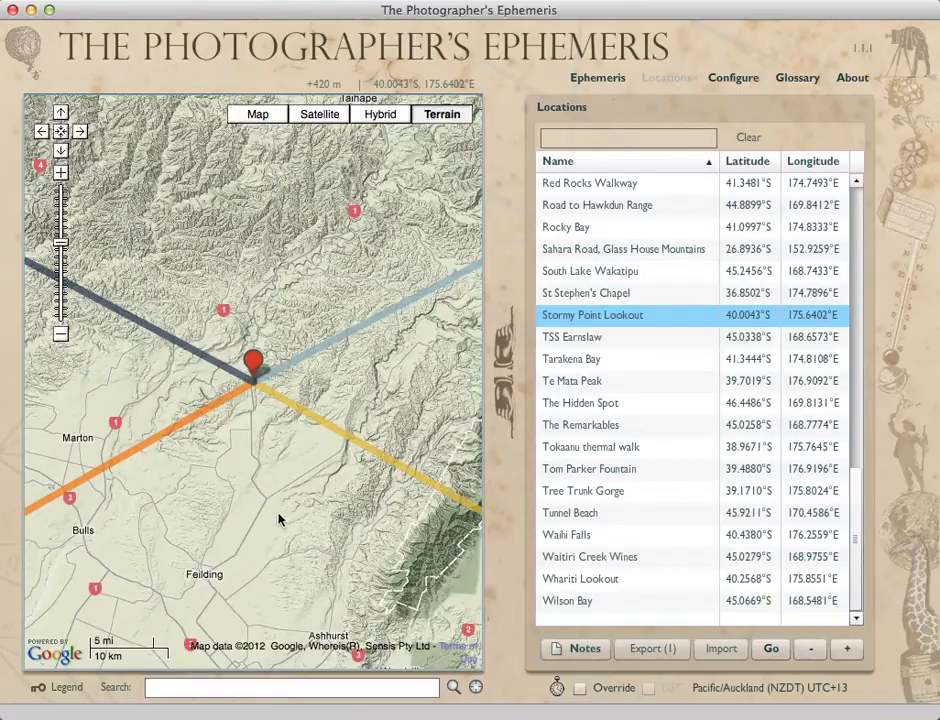
pyautogui.moveTo(286, 528)
pyautogui.mouseDown()
pyautogui.moveTo(214, 472)
pyautogui.moveTo(306, 515)
pyautogui.moveTo(272, 513)
pyautogui.mouseUp()
pyautogui.click(61, 172)
pyautogui.click(61, 172)
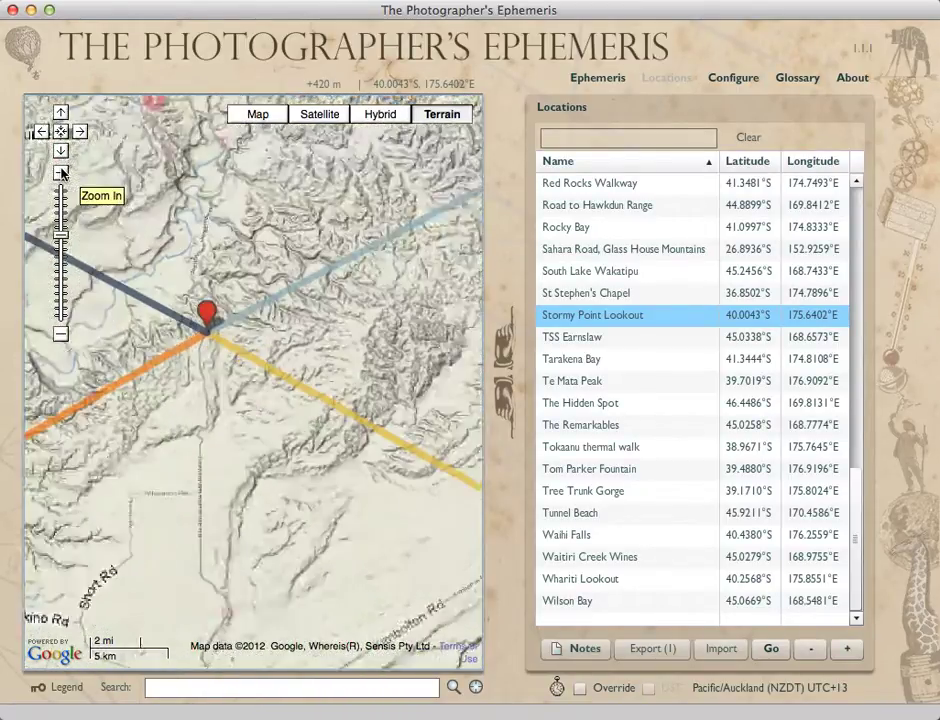
pyautogui.moveTo(167, 357); pyautogui.dragTo(253, 438)
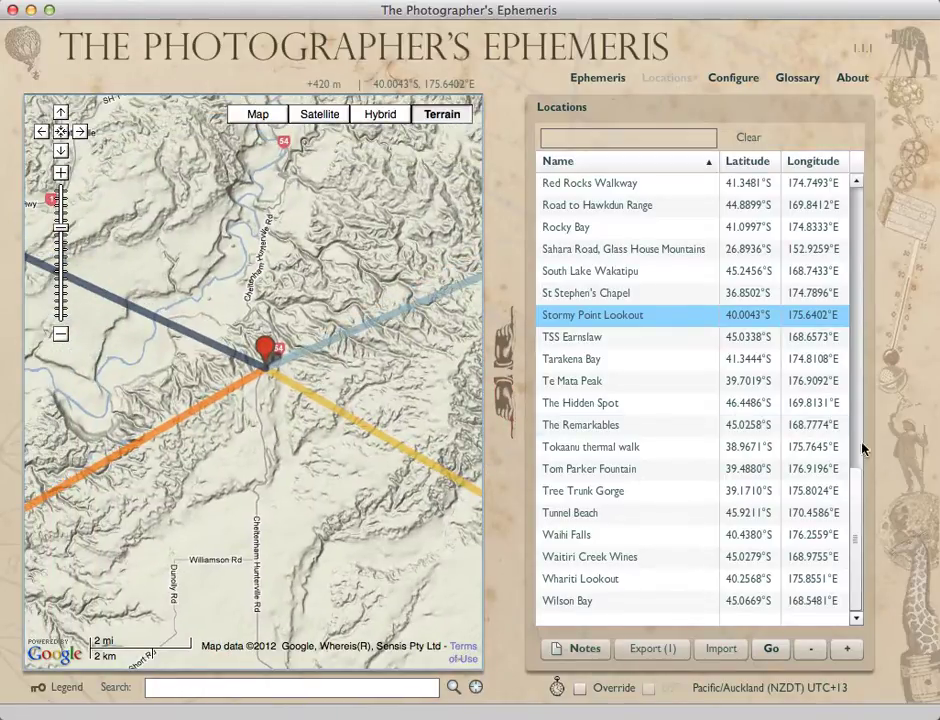
# Move the map marker to the Tom Parker Fountain location and examine the Napier coast around it, close up and at regional scale.
pyautogui.click(762, 472)
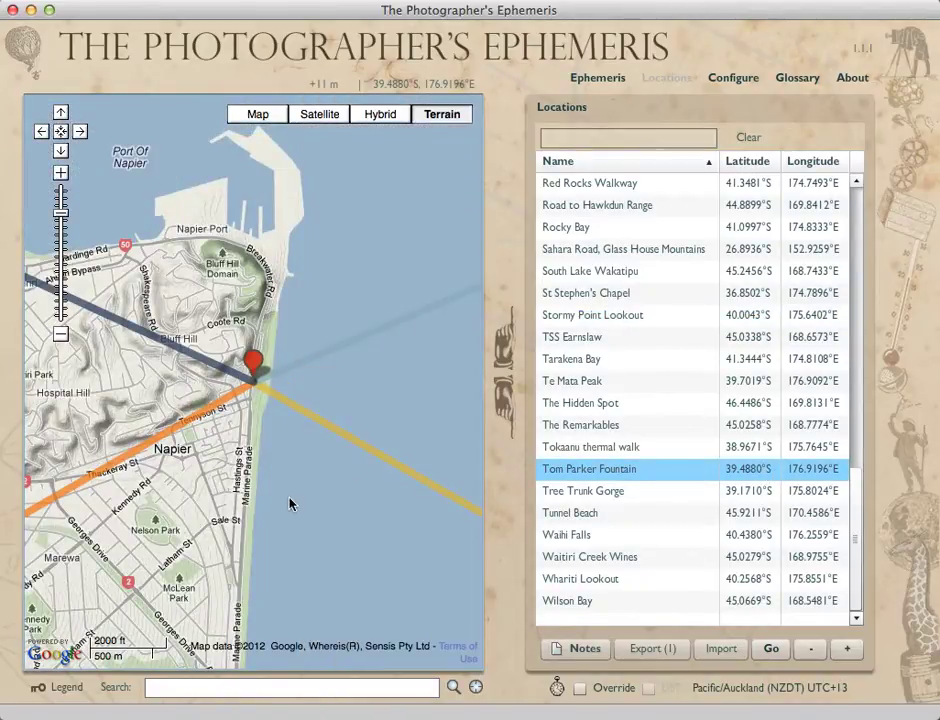
pyautogui.click(62, 176)
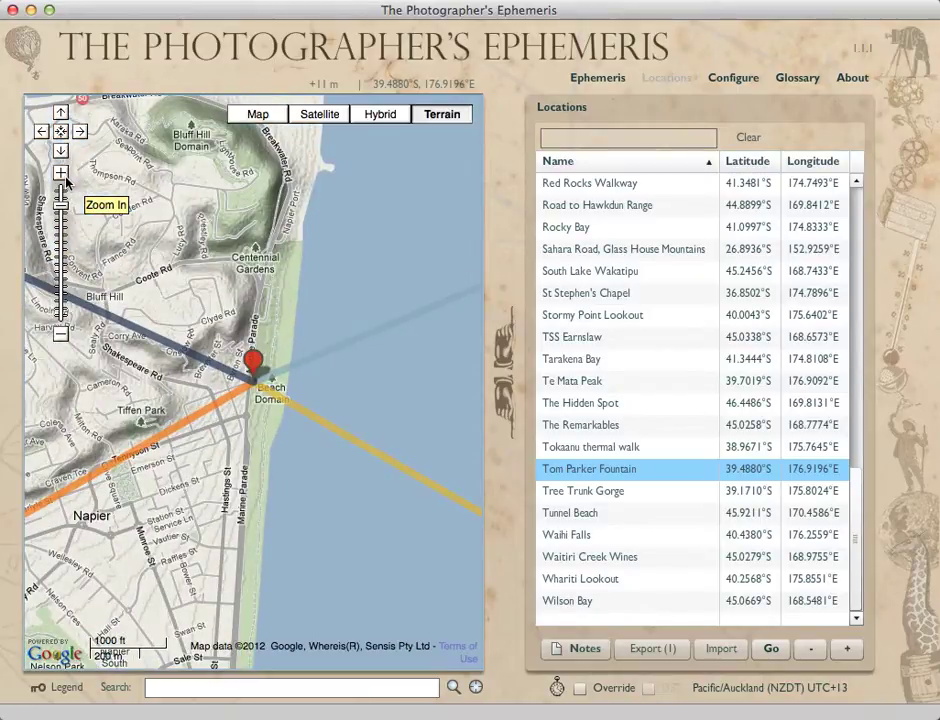
pyautogui.click(62, 177)
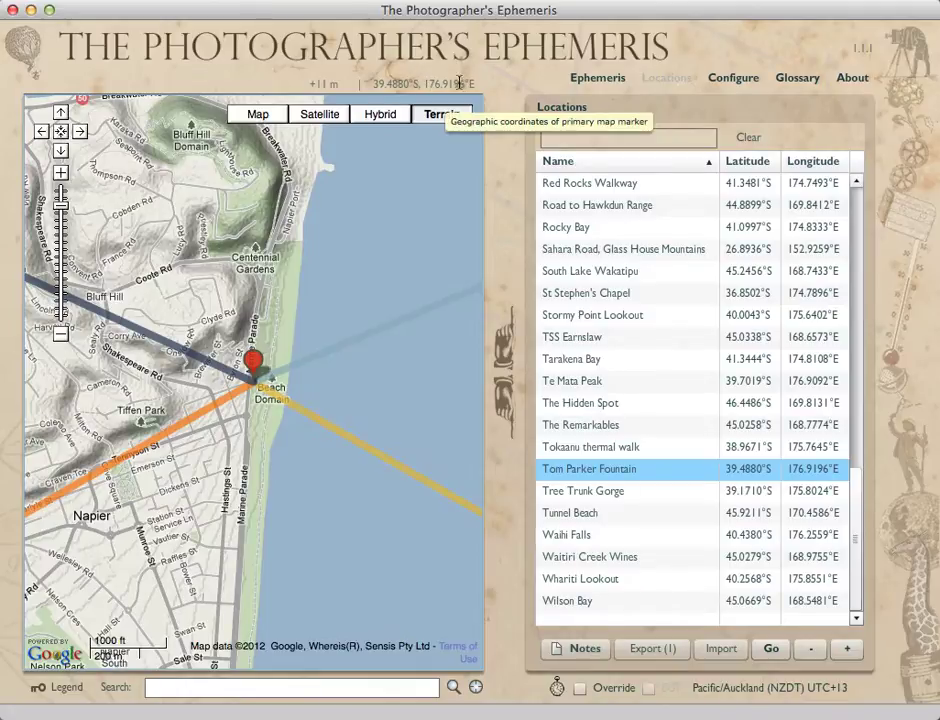
pyautogui.click(64, 337)
pyautogui.click(64, 337)
pyautogui.click(64, 337)
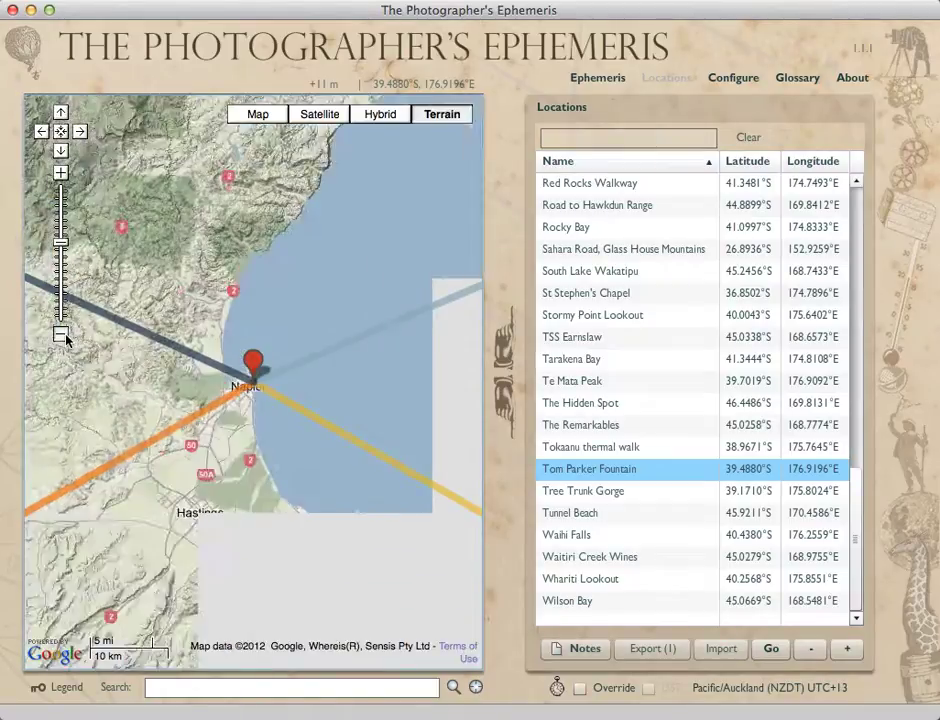
# Select all saved locations from Amisfield Winery to Wilson Bay and export them to the KML folder as "My TPE Locations.kml".
pyautogui.scroll(15, 762, 423)
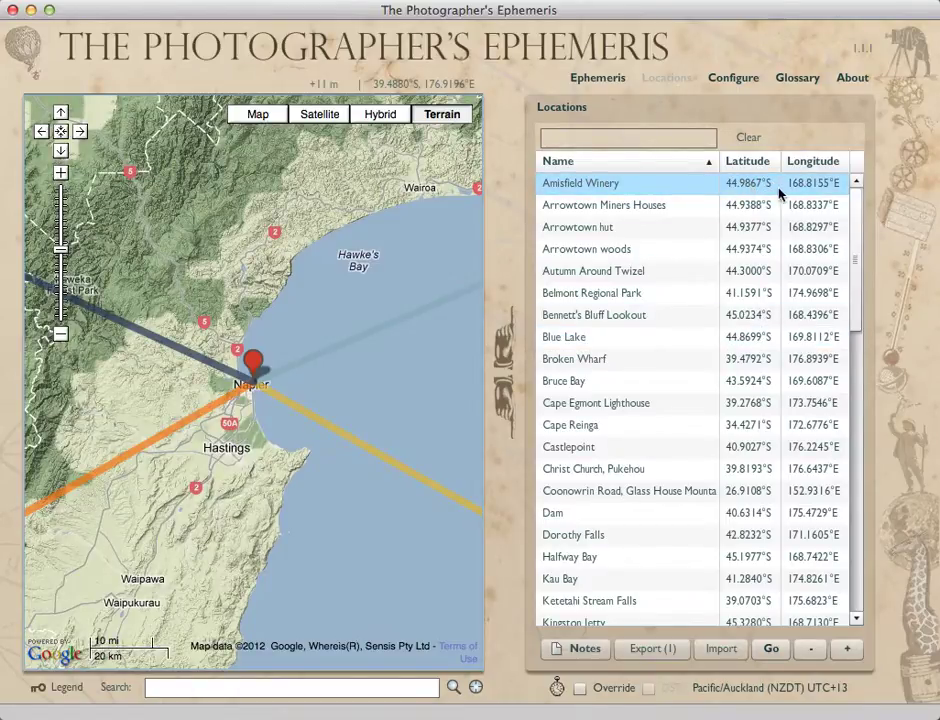
pyautogui.click(629, 185)
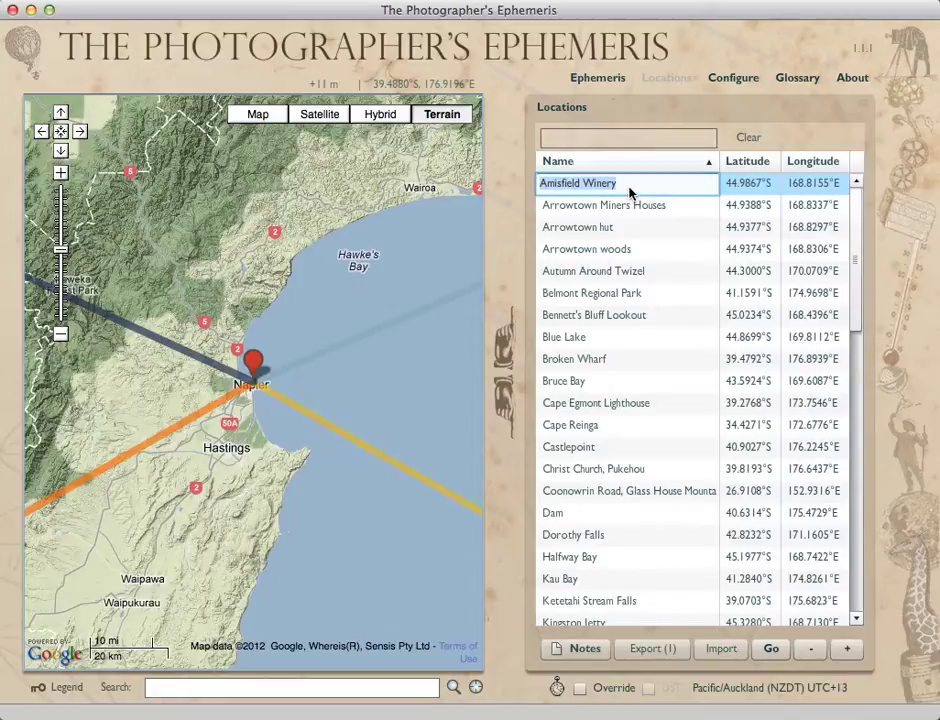
pyautogui.click(740, 192)
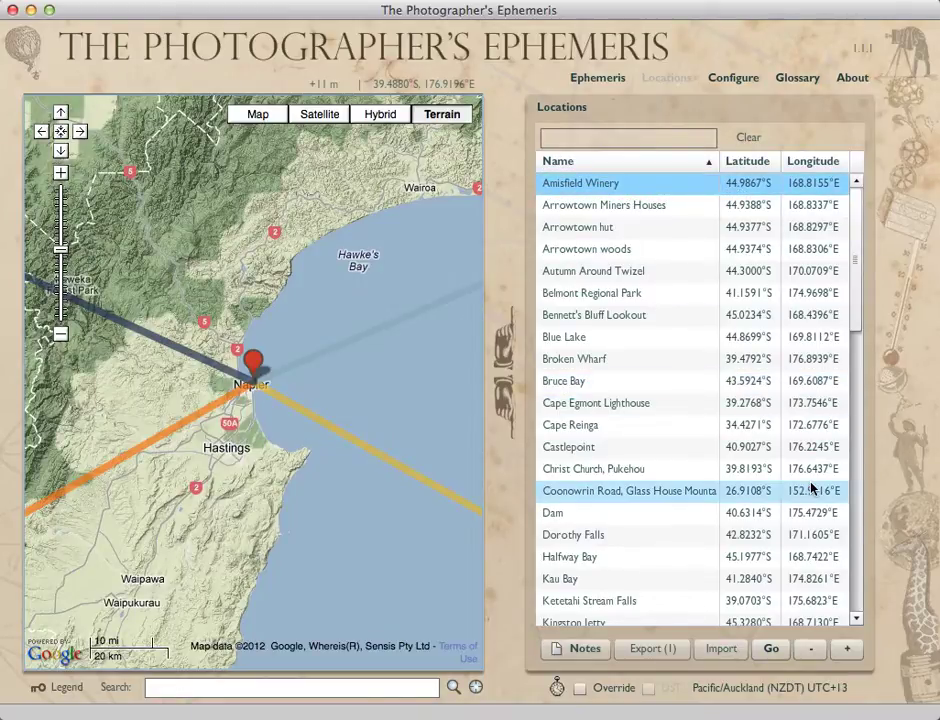
pyautogui.scroll(-10, 818, 488)
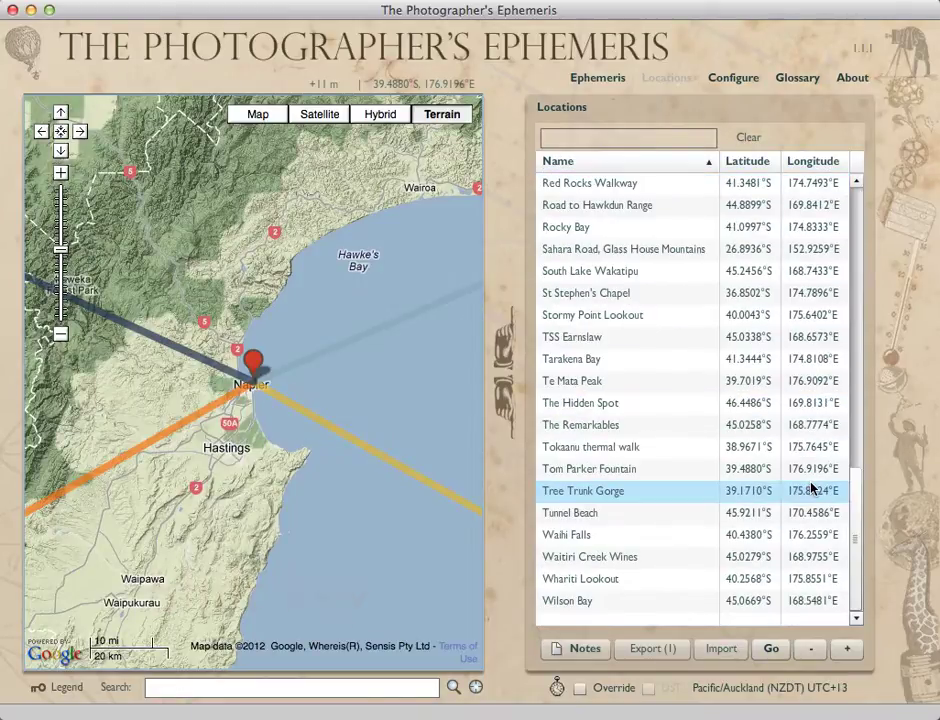
pyautogui.keyDown('shift'); pyautogui.click(760, 603); pyautogui.keyUp('shift')
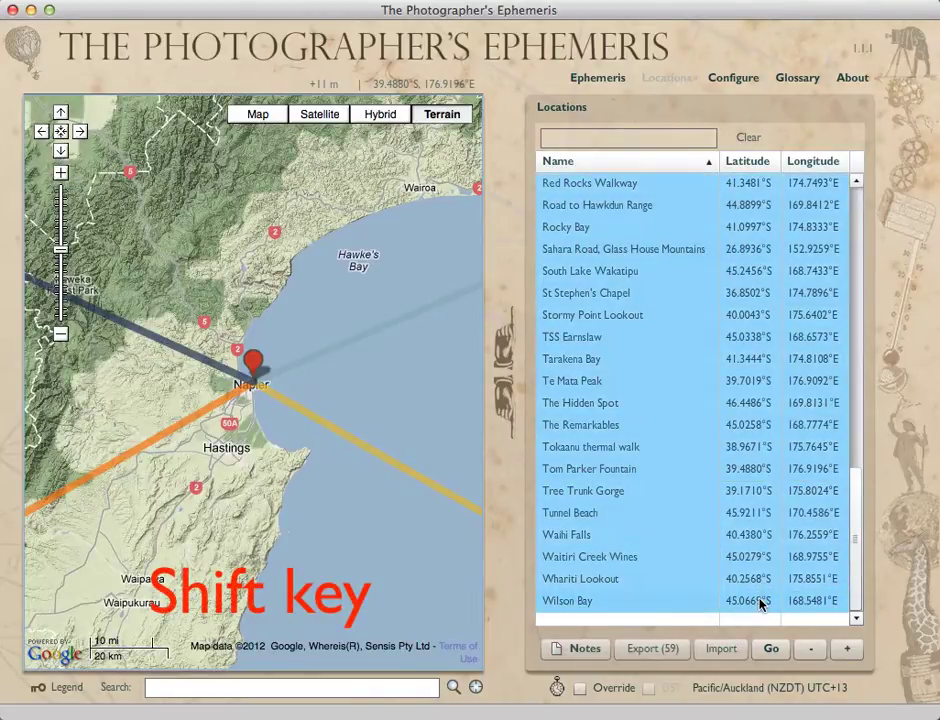
pyautogui.click(649, 650)
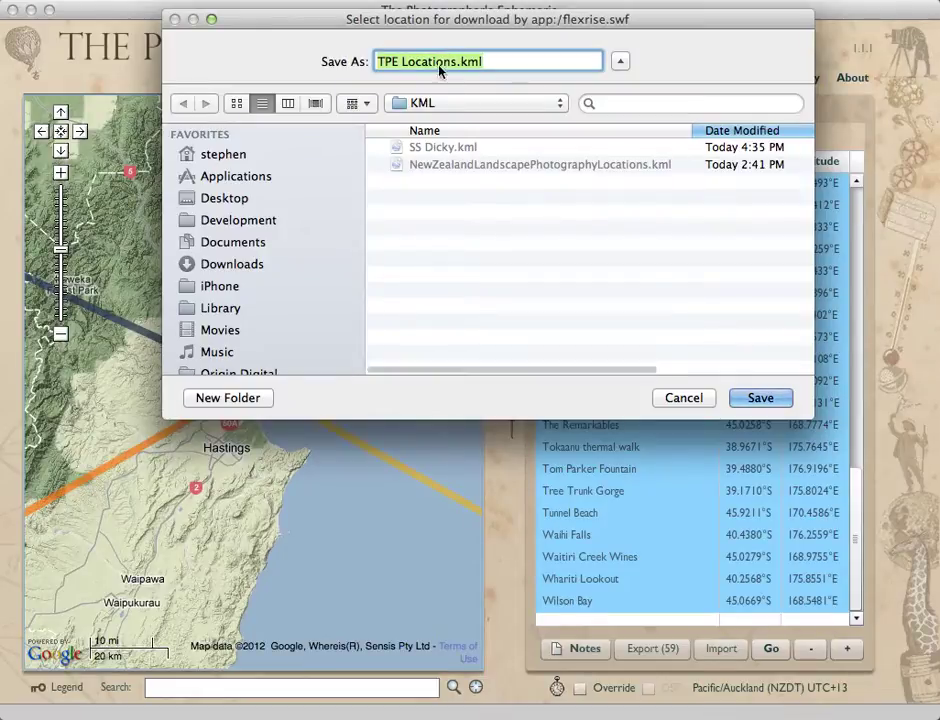
pyautogui.click(376, 61)
pyautogui.write('My')
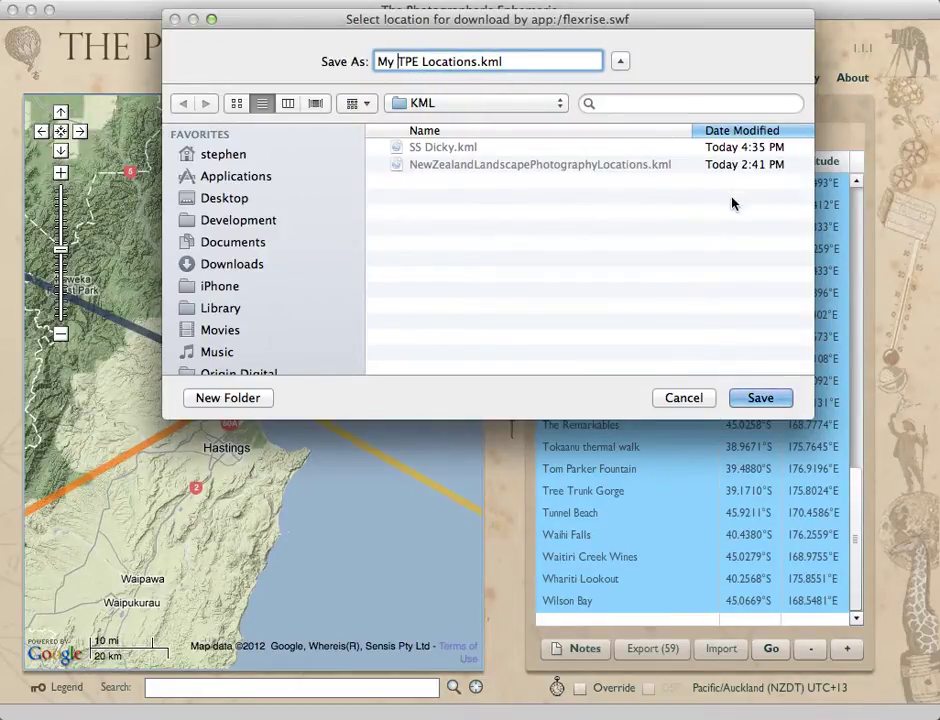
pyautogui.click(758, 398)
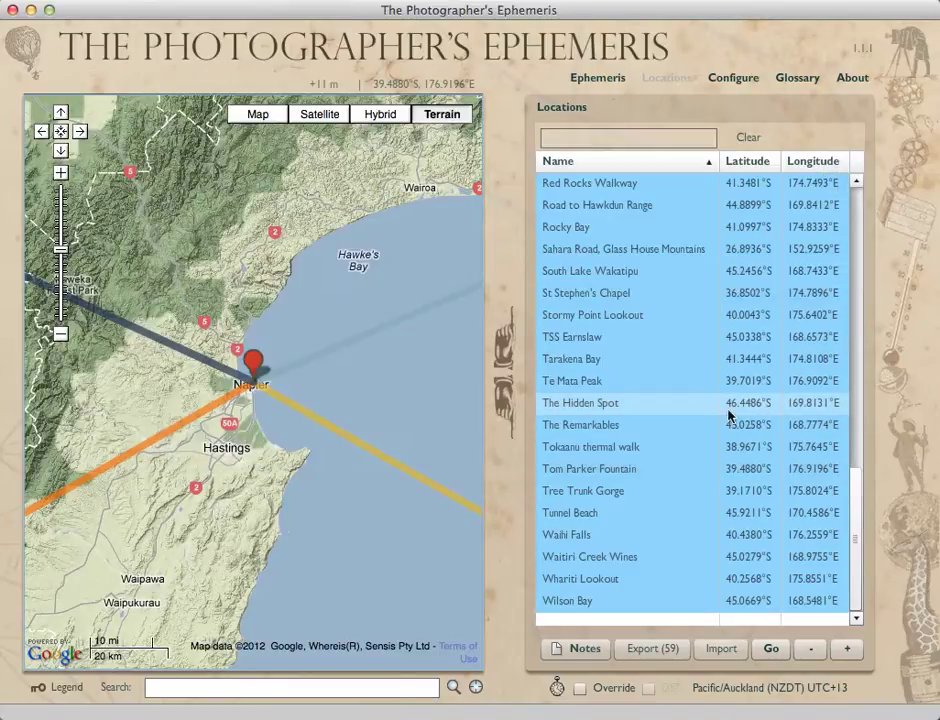
# Look at the KML files available for import without importing any, and return to the start of the locations list.
pyautogui.click(721, 649)
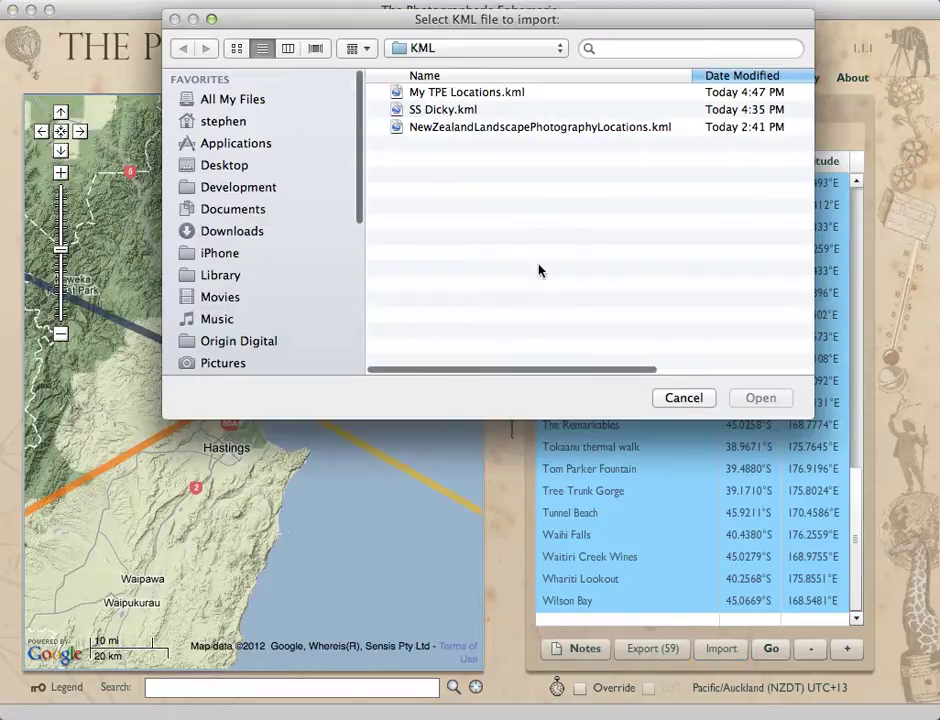
pyautogui.click(691, 399)
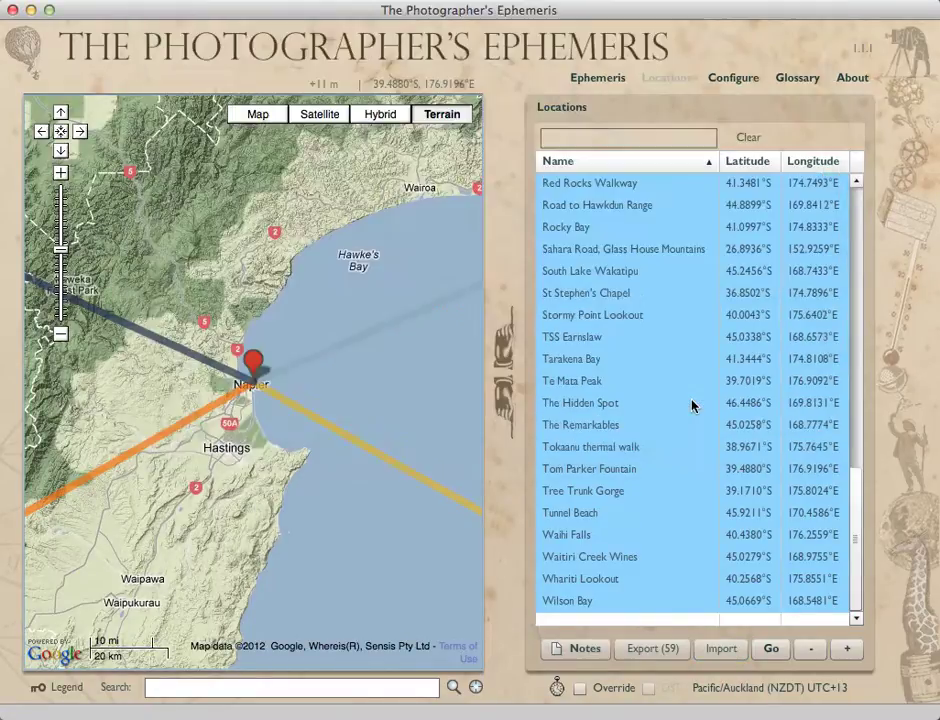
pyautogui.click(856, 398)
pyautogui.click(858, 286)
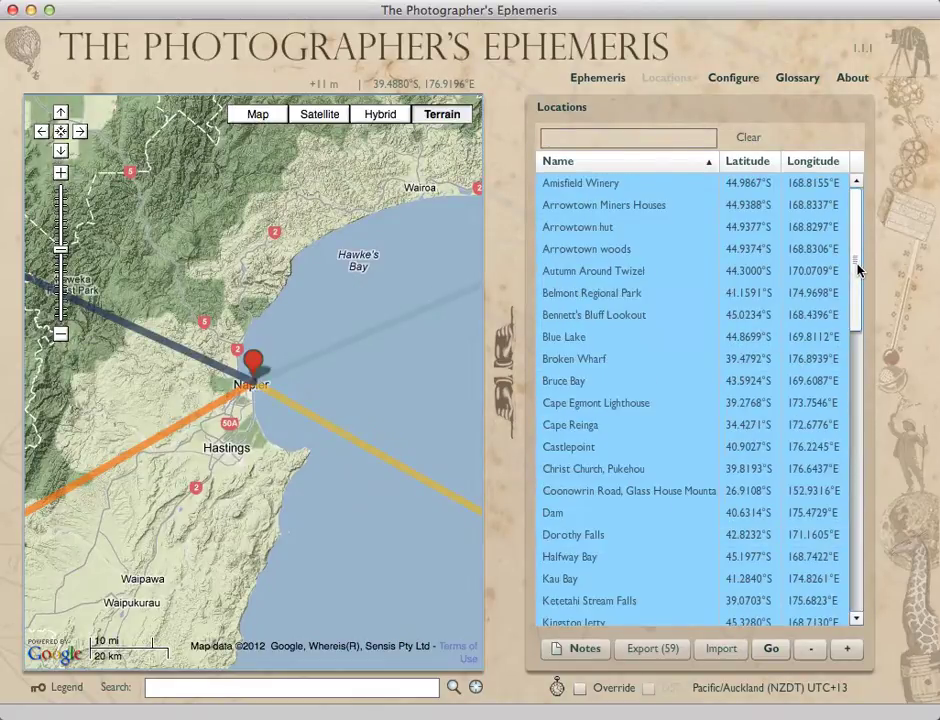
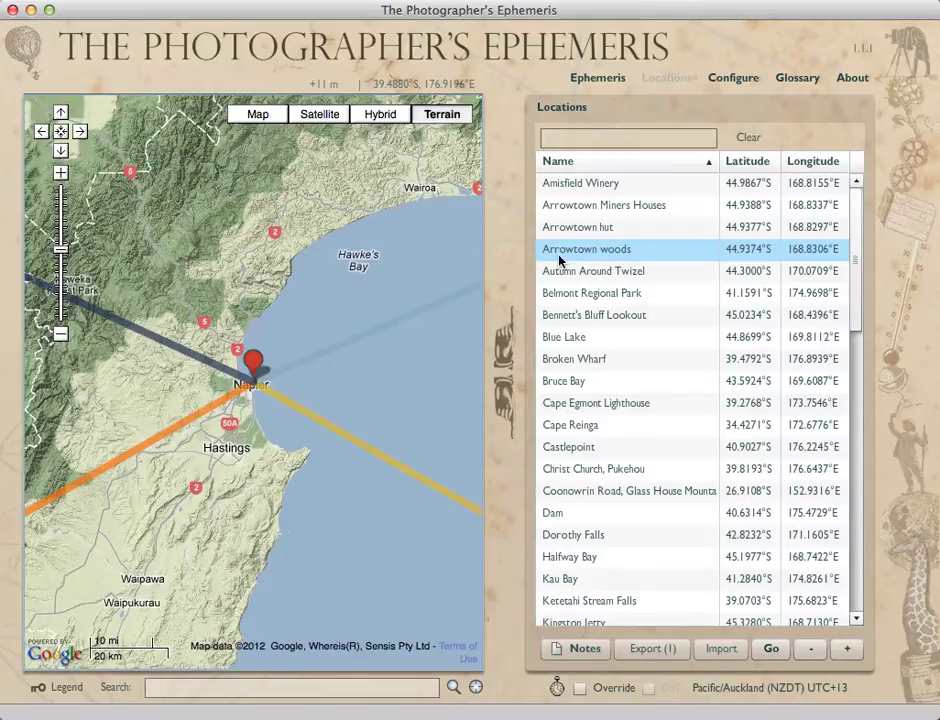
# Delete the HTML markup from the notes of Arrowtown woods, keeping only the plain description, save the notes and hide them.
pyautogui.click(585, 649)
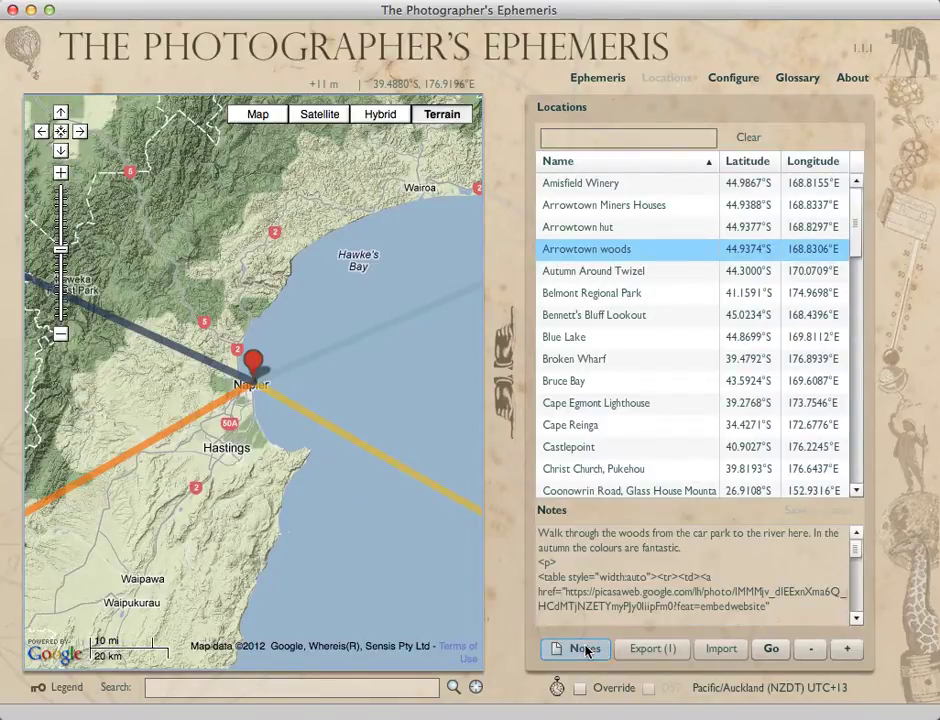
pyautogui.scroll(-10, 669, 597)
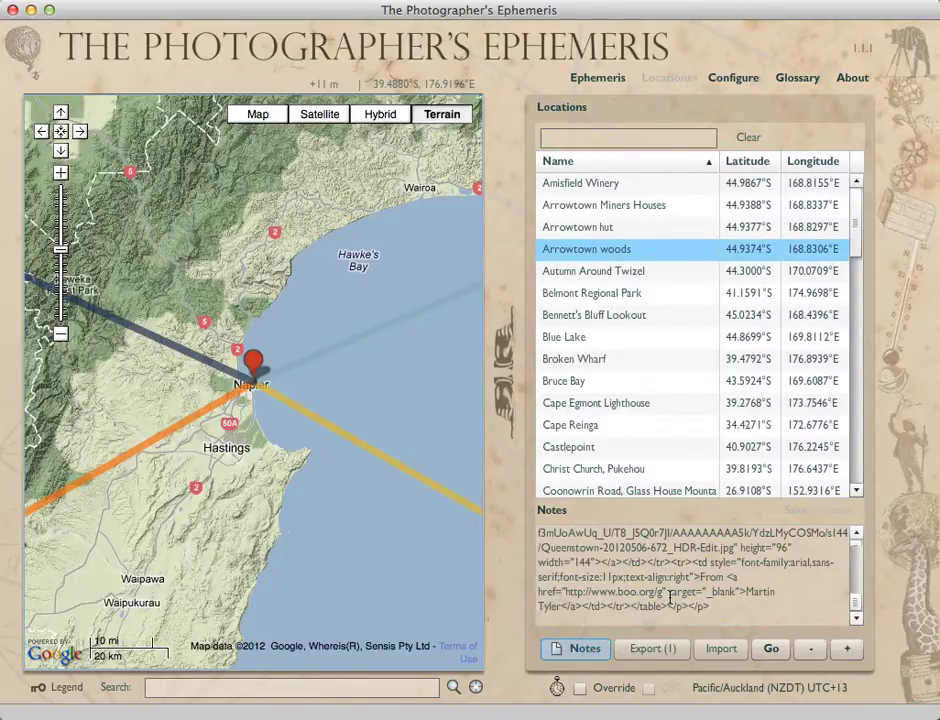
pyautogui.scroll(10, 669, 591)
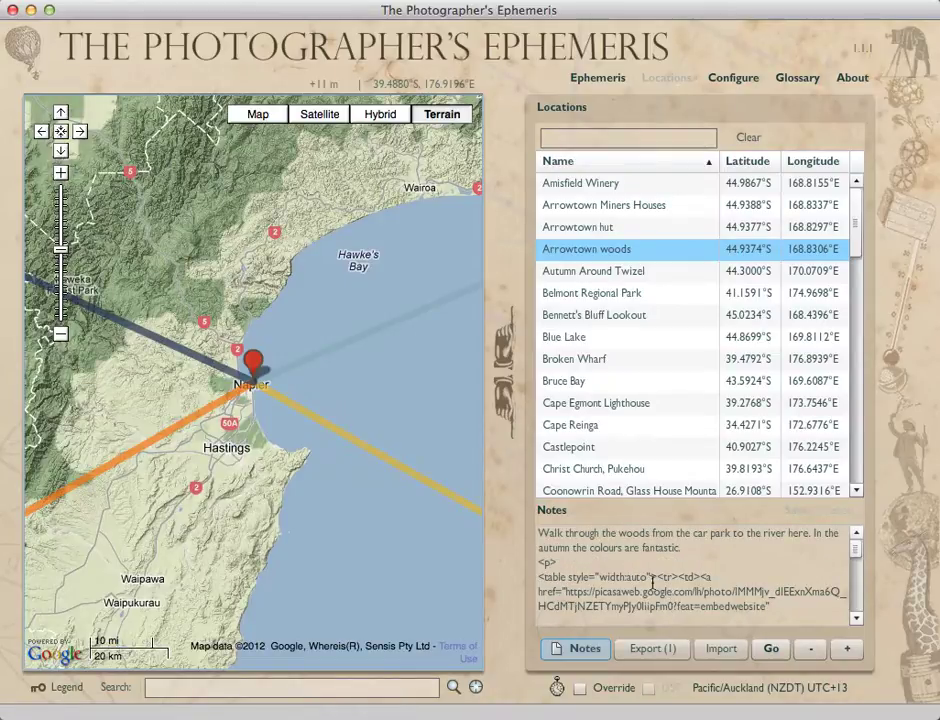
pyautogui.scroll(-10, 659, 587)
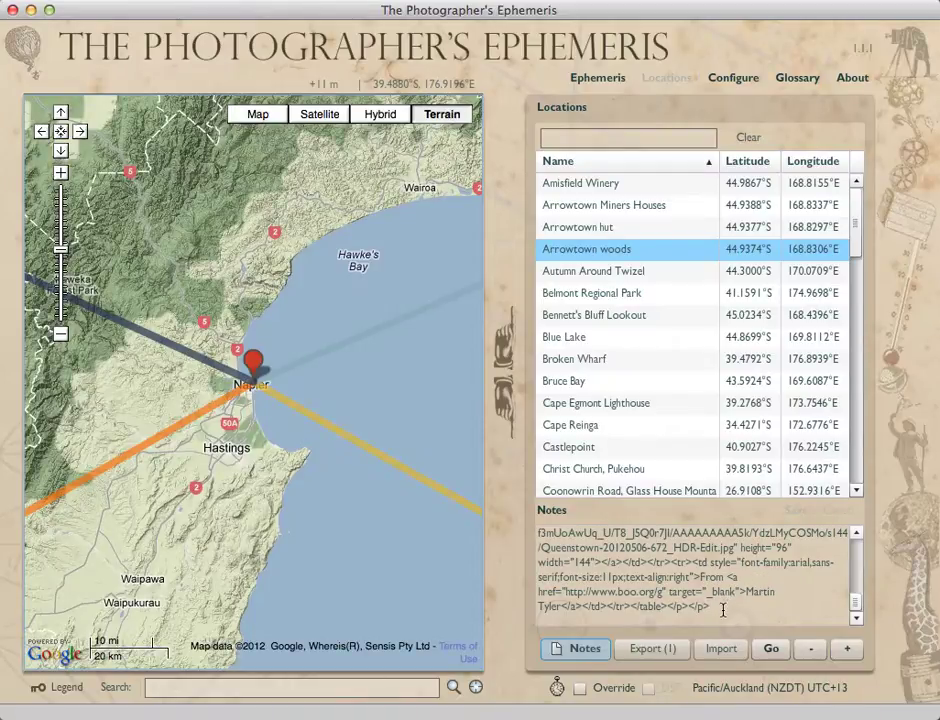
pyautogui.moveTo(722, 609); pyautogui.dragTo(538, 563)
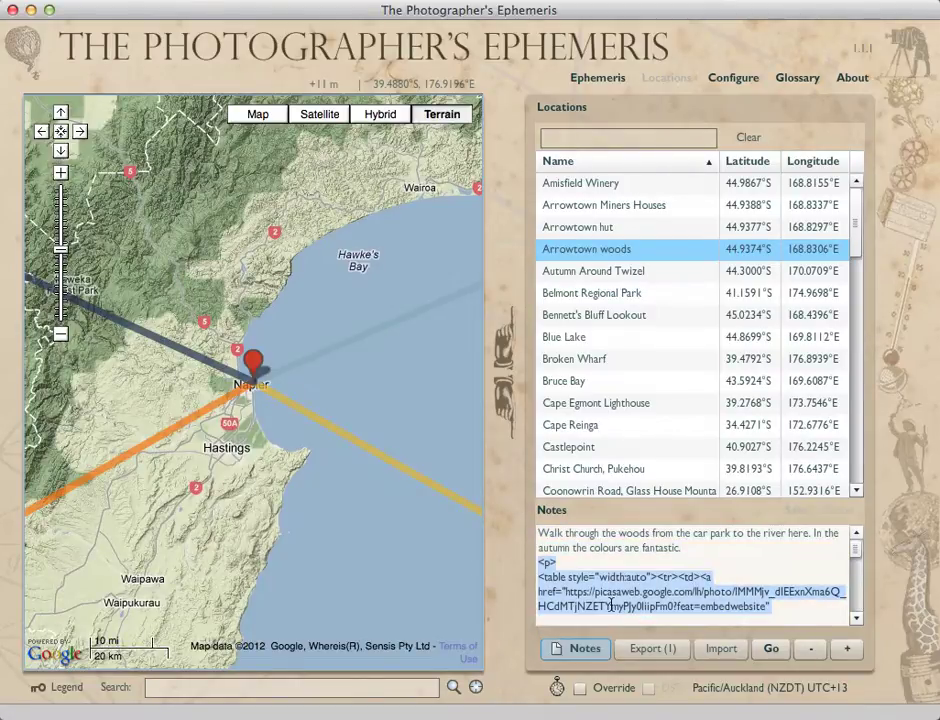
pyautogui.press('BackSpace')
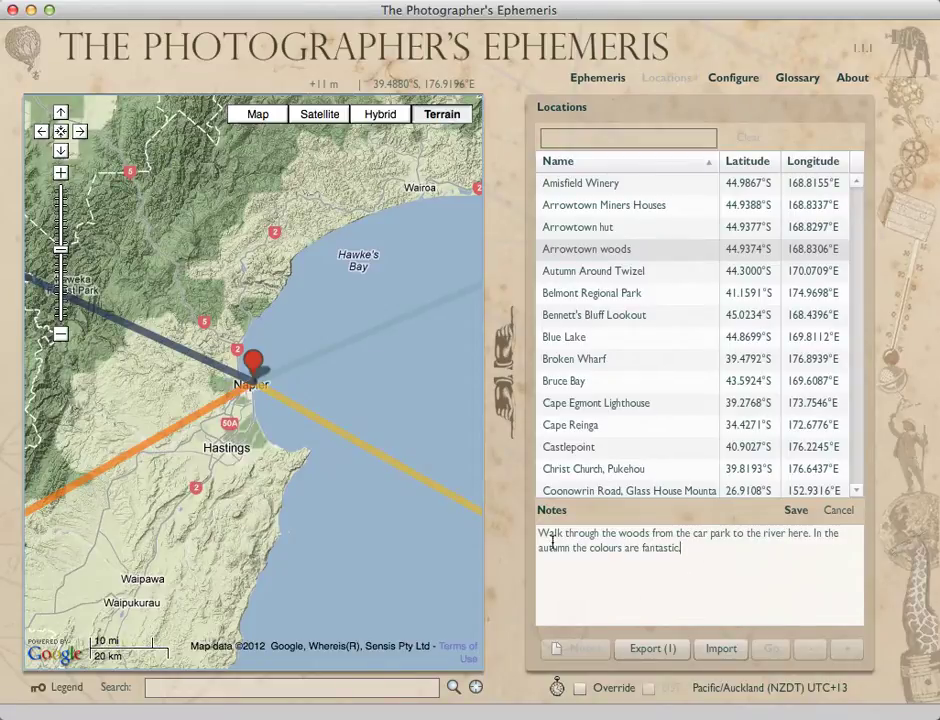
pyautogui.click(795, 513)
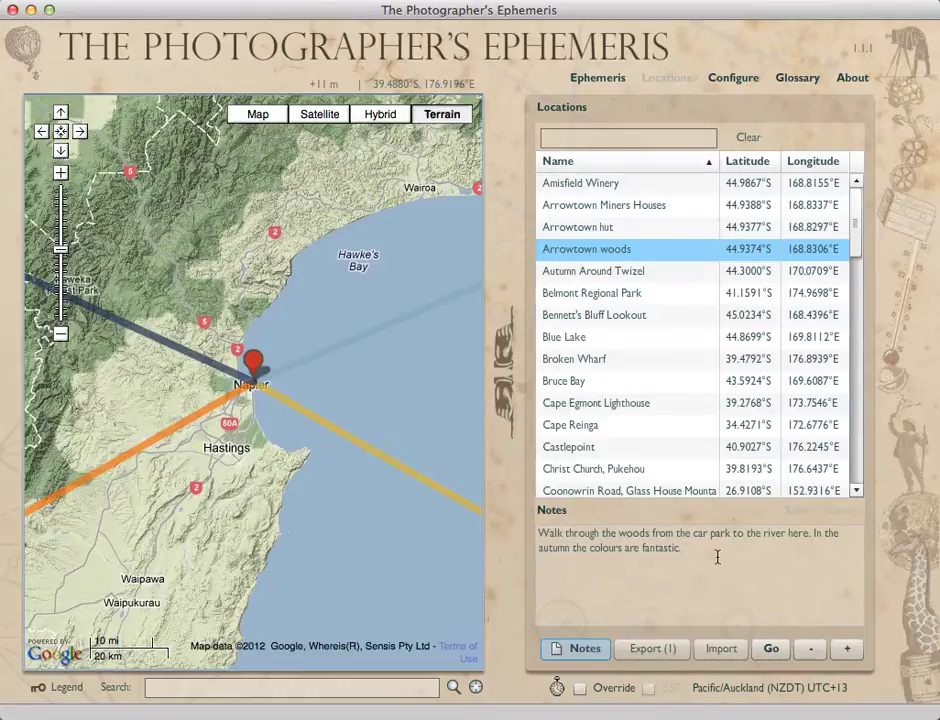
pyautogui.click(586, 650)
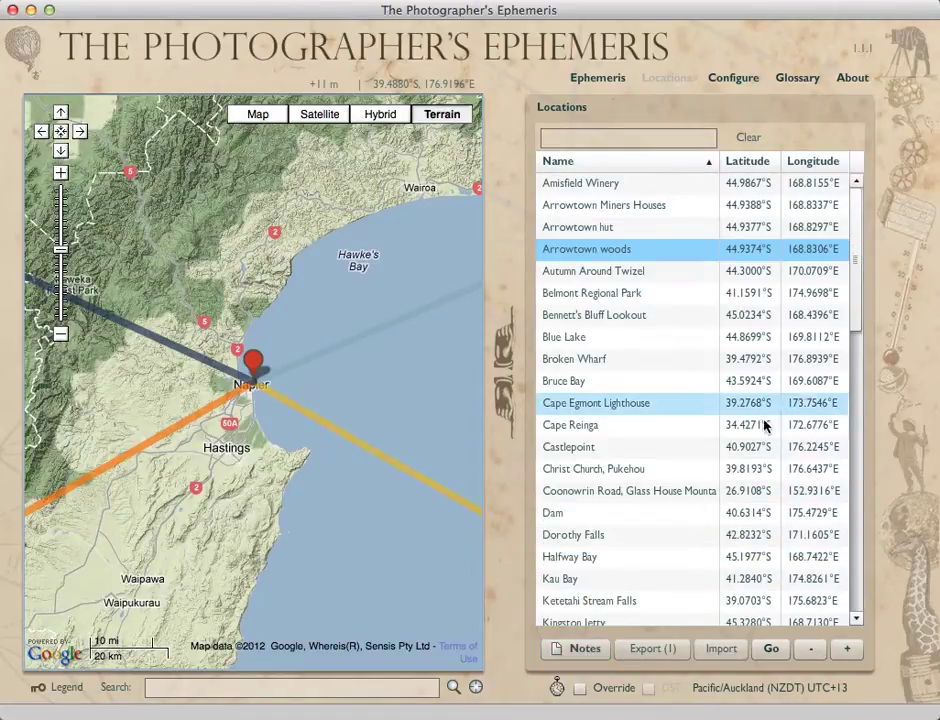
# Switch to Google Earth and clear the existing place search text.
pyautogui.press('super+Tab')
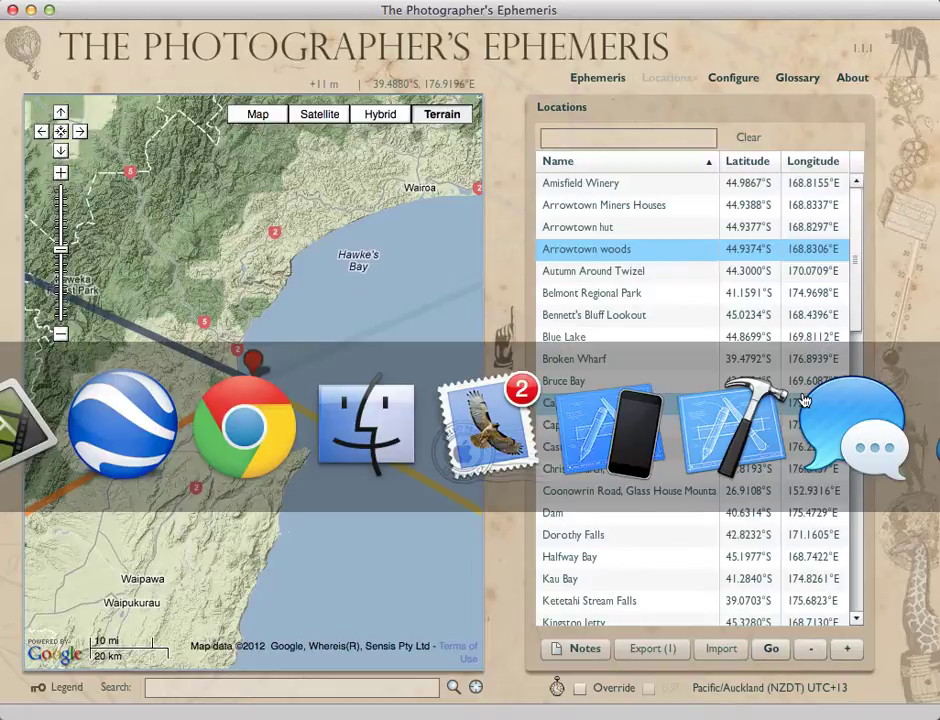
pyautogui.press('super+Tab')
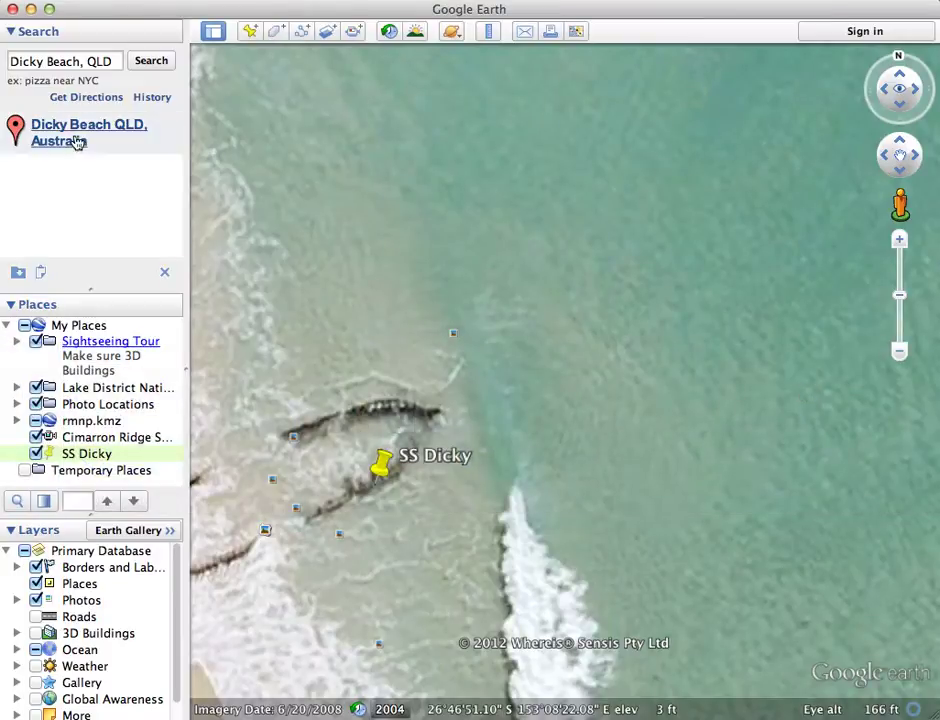
pyautogui.moveTo(101, 63); pyautogui.dragTo(5, 65)
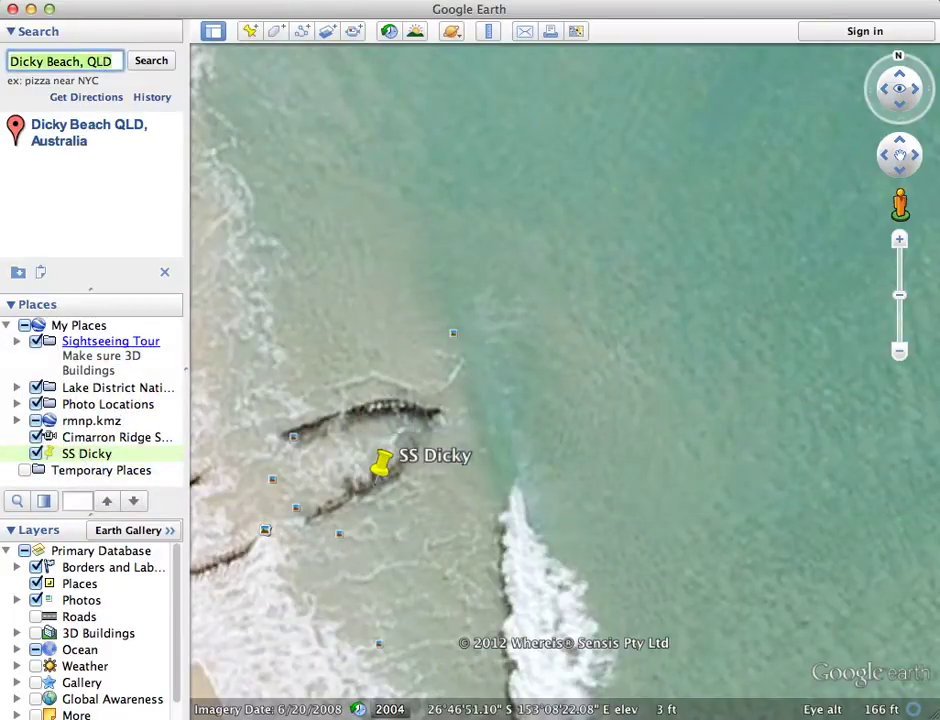
pyautogui.press('BackSpace')
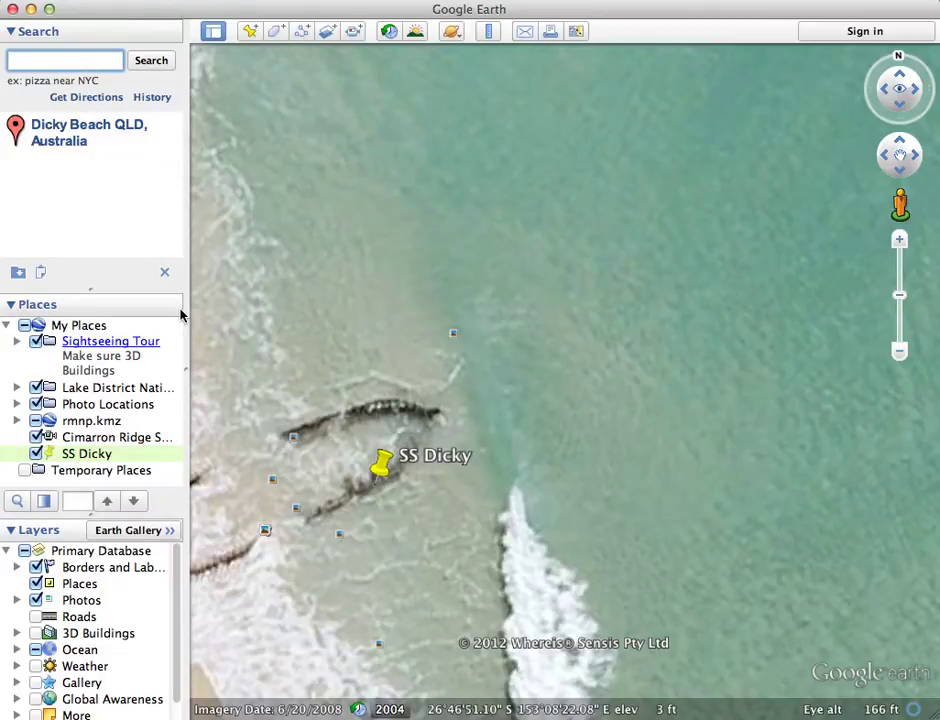
# Examine the shipwreck at the SS Dicky placemark close up, the surrounding Caloundra coast, and the inland area around Glass House Mountains.
pyautogui.moveTo(278, 433); pyautogui.dragTo(376, 306)
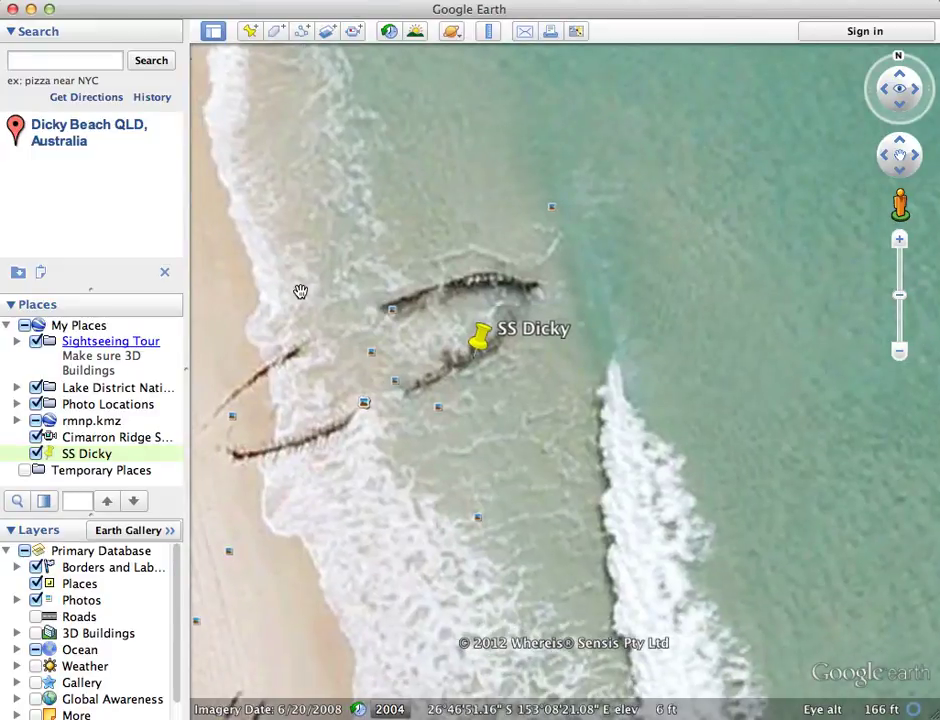
pyautogui.scroll(-3, 572, 333)
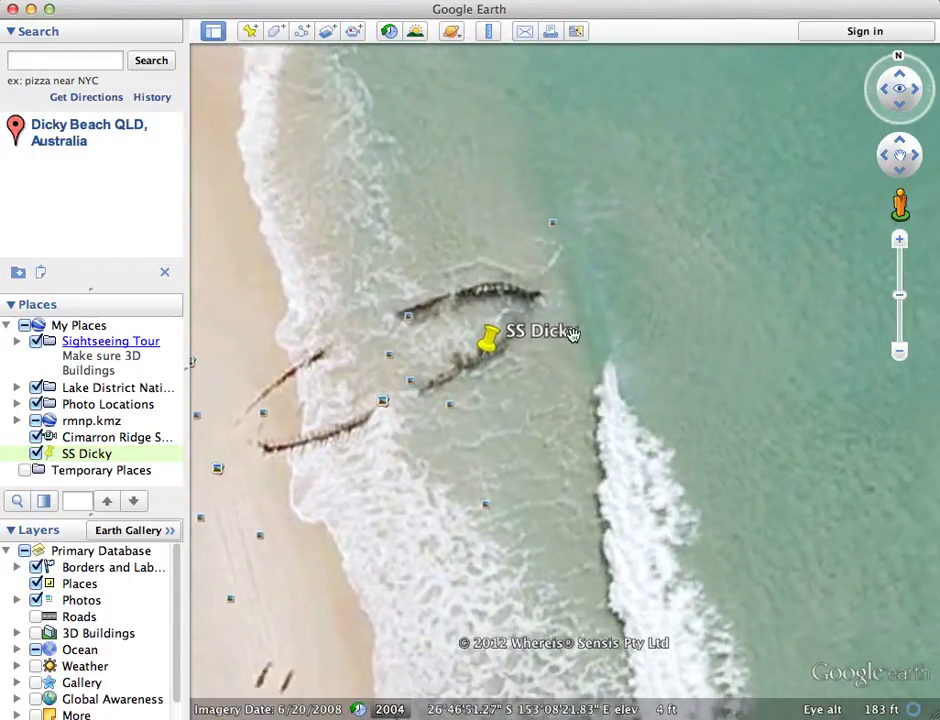
pyautogui.scroll(-5, 572, 333)
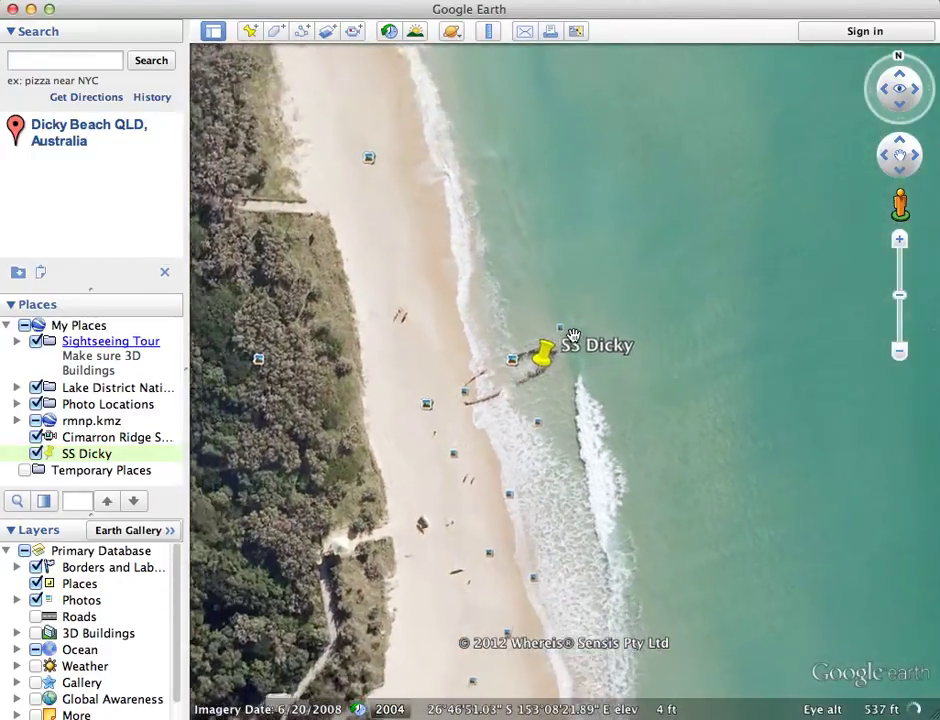
pyautogui.scroll(-5, 572, 335)
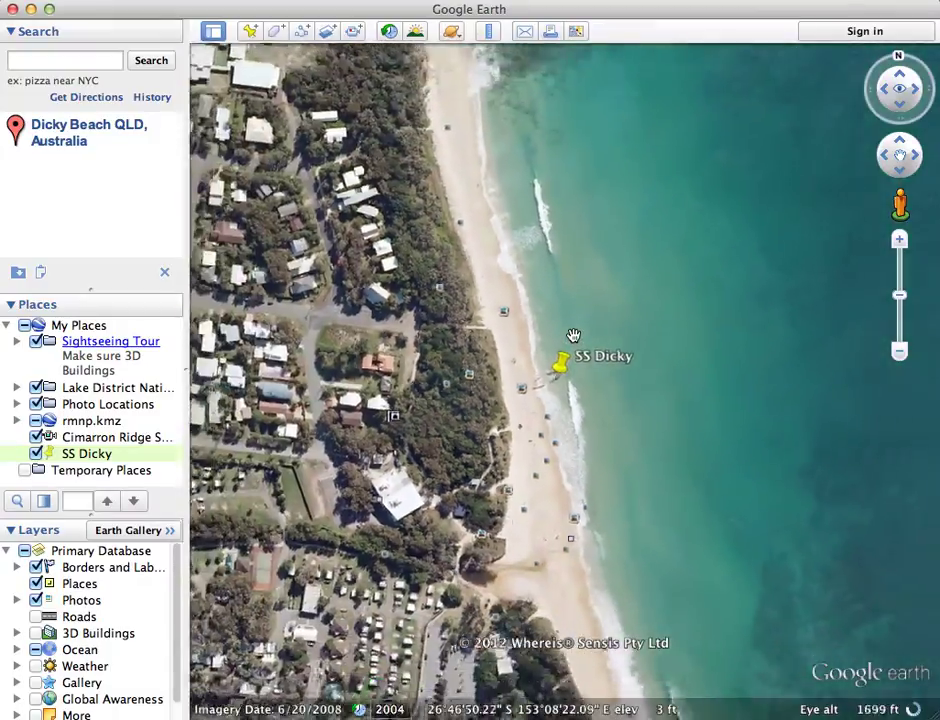
pyautogui.scroll(-5, 572, 335)
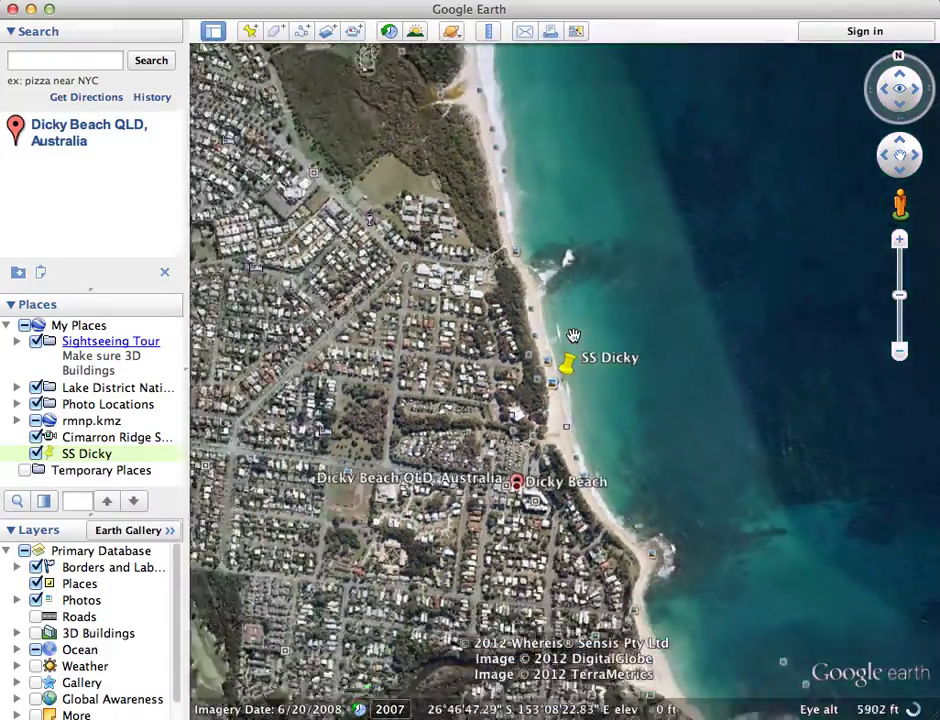
pyautogui.scroll(-2, 572, 335)
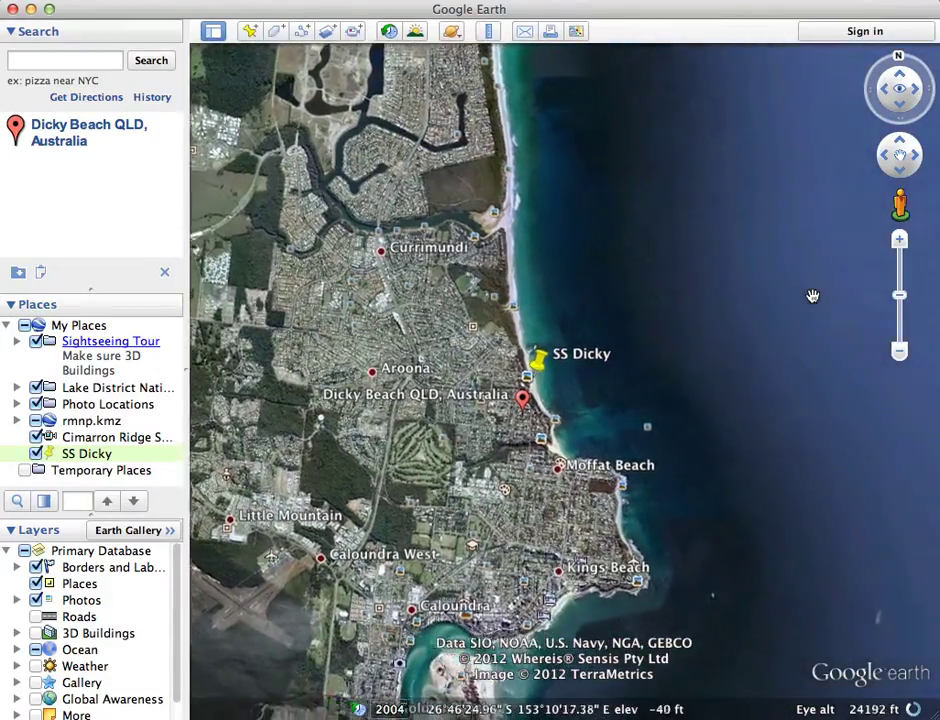
pyautogui.scroll(-3, 812, 295)
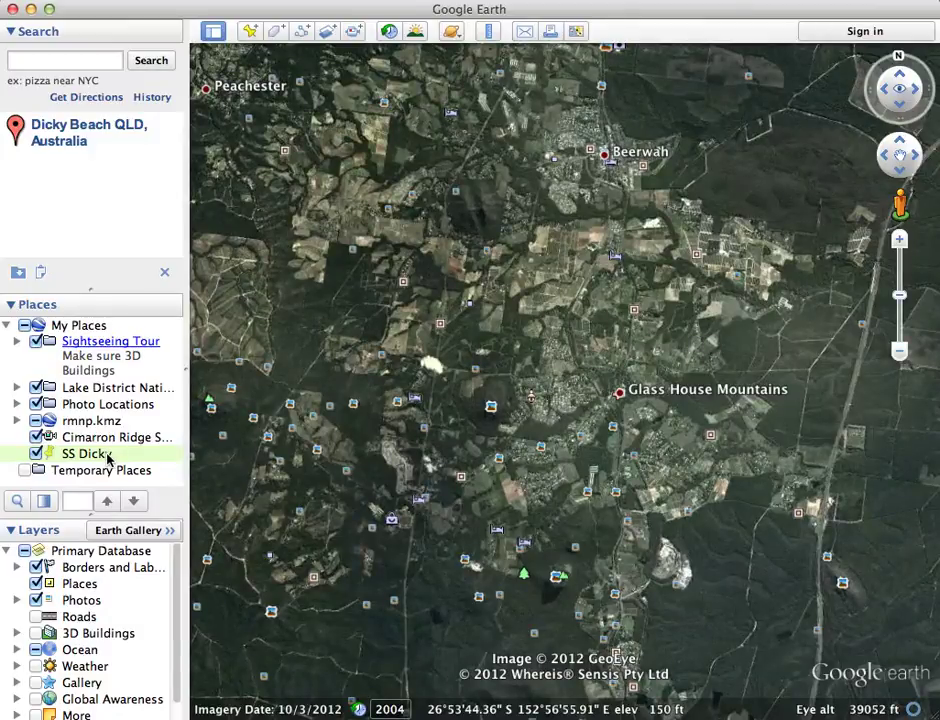
# Search for "Dicky Beach, QLD" and bring the beach around the SS Dicky placemark into view.
pyautogui.click(33, 60)
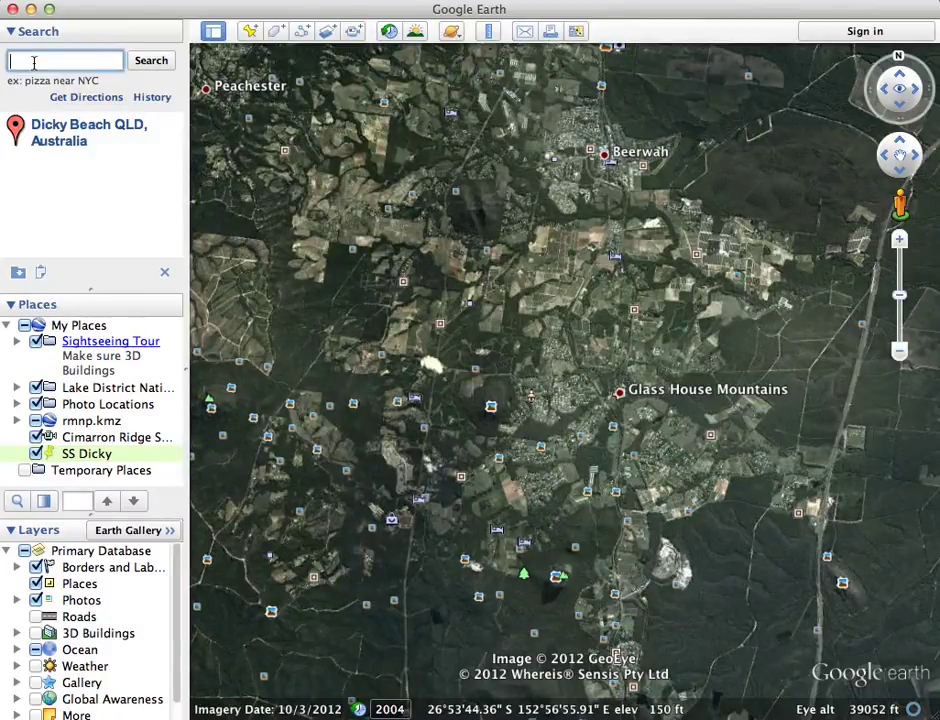
pyautogui.write('Dickey Bear')
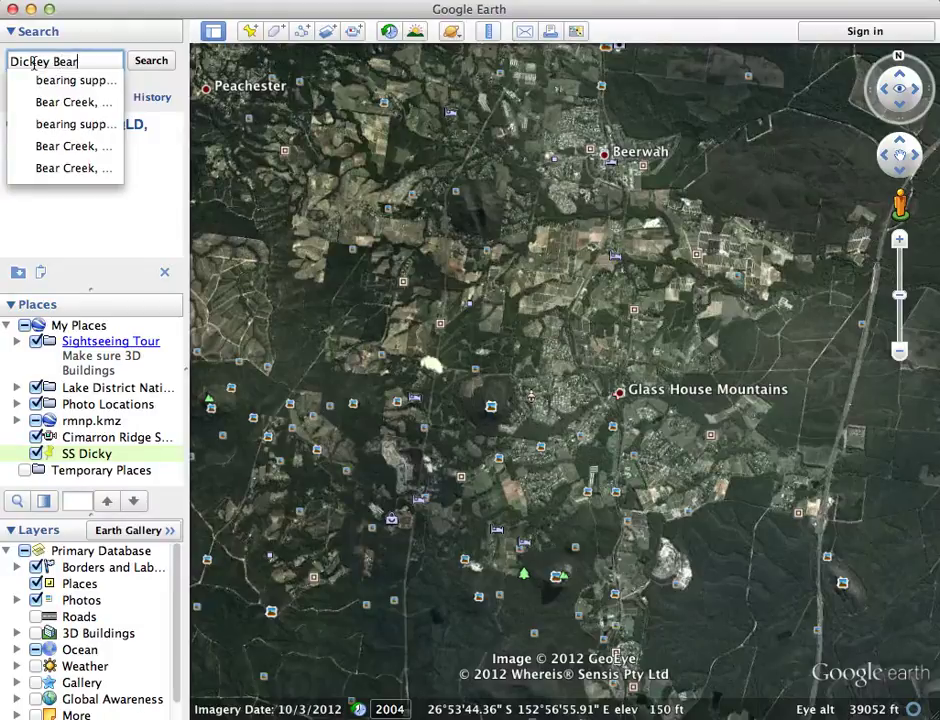
pyautogui.press('BackSpace')
pyautogui.press('BackSpace')
pyautogui.press('BackSpace')
pyautogui.press('BackSpace')
pyautogui.write('y Bear')
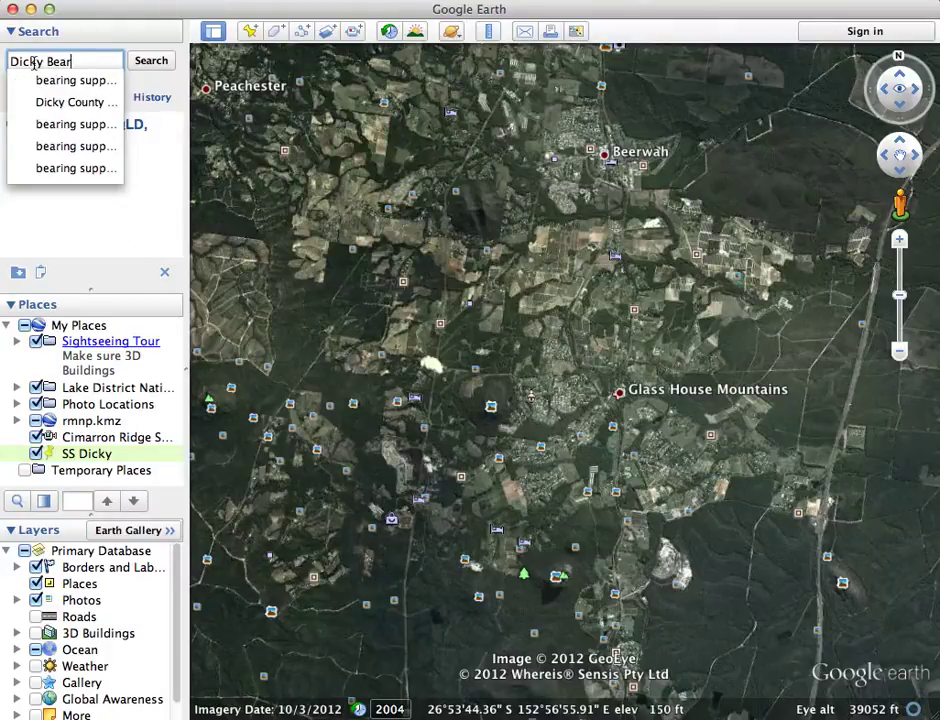
pyautogui.press('BackSpace')
pyautogui.write('ch, ')
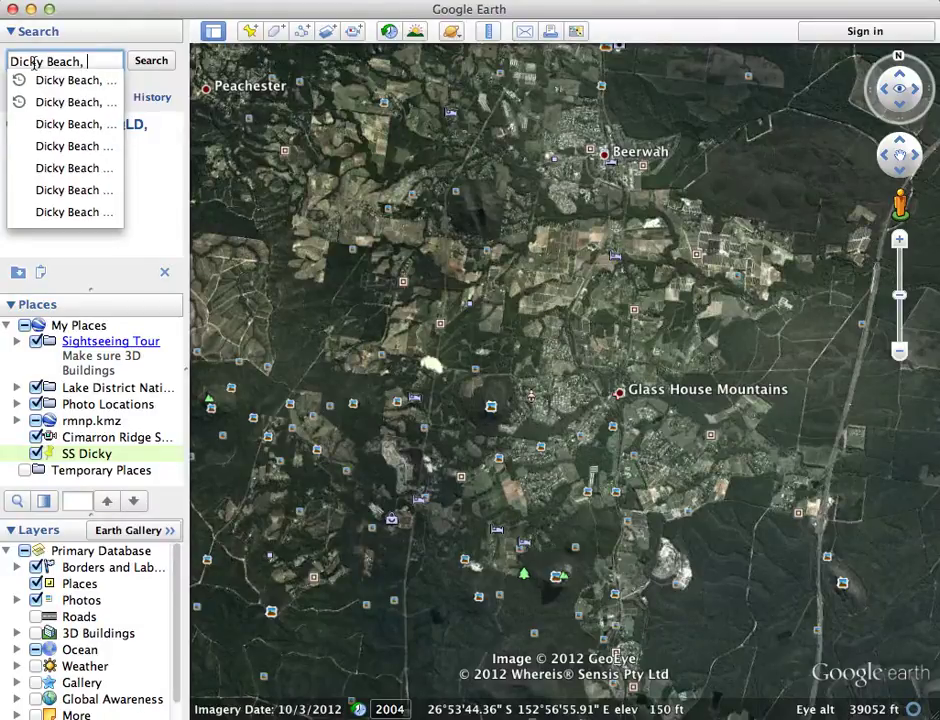
pyautogui.write('QLD')
pyautogui.press('Return')
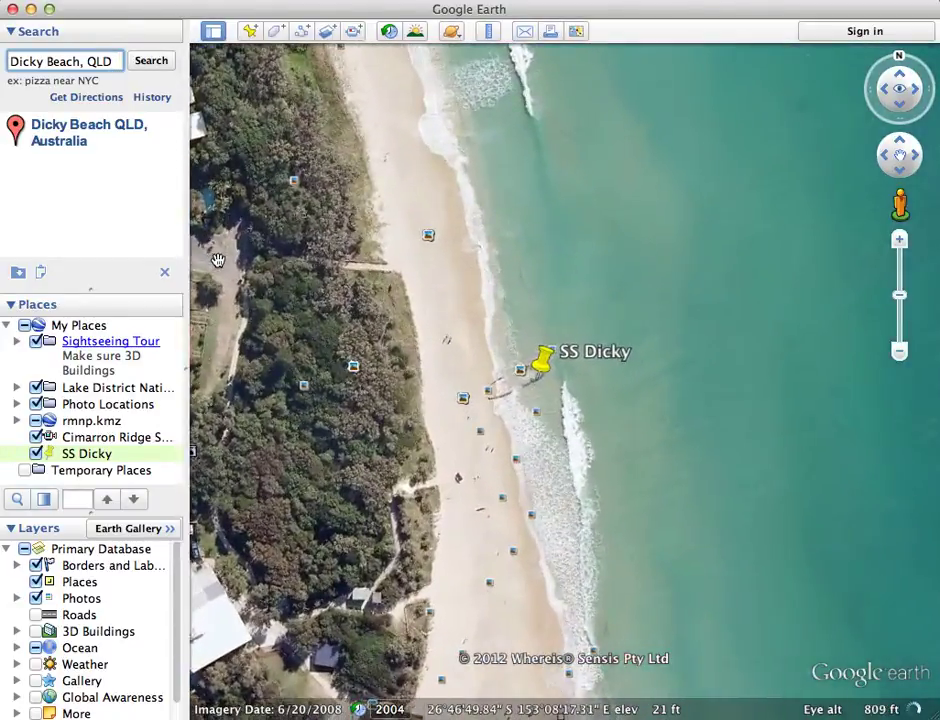
# Switch to Firefox and view the "SS Dicky by moonlight" photo on the stephentrainor.com Australia gallery page.
pyautogui.press('super+Tab')
pyautogui.press('super+Tab')
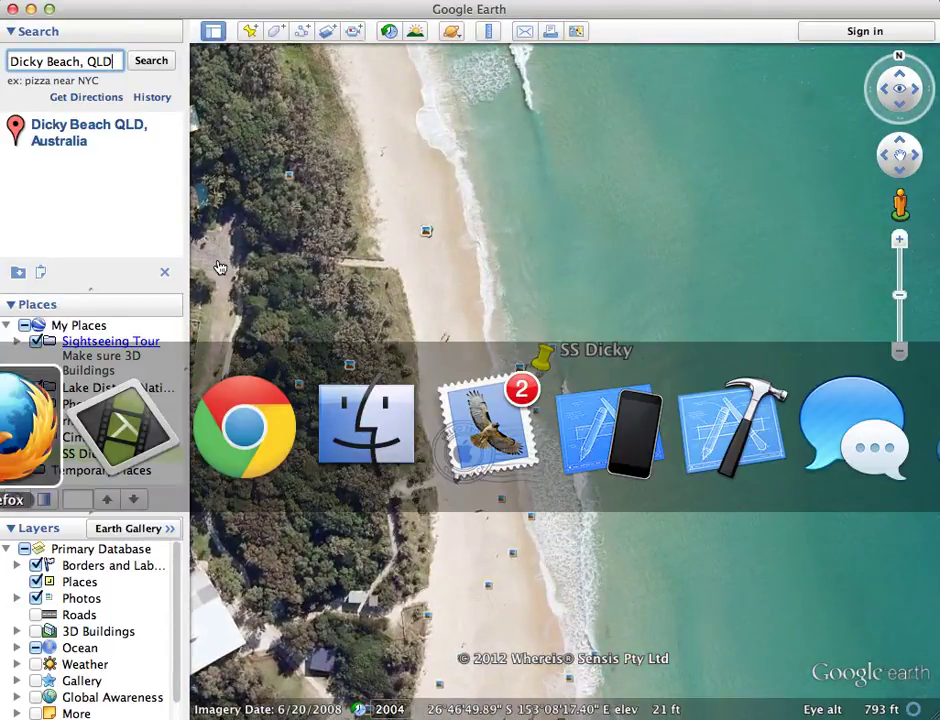
pyautogui.press('super+Tab')
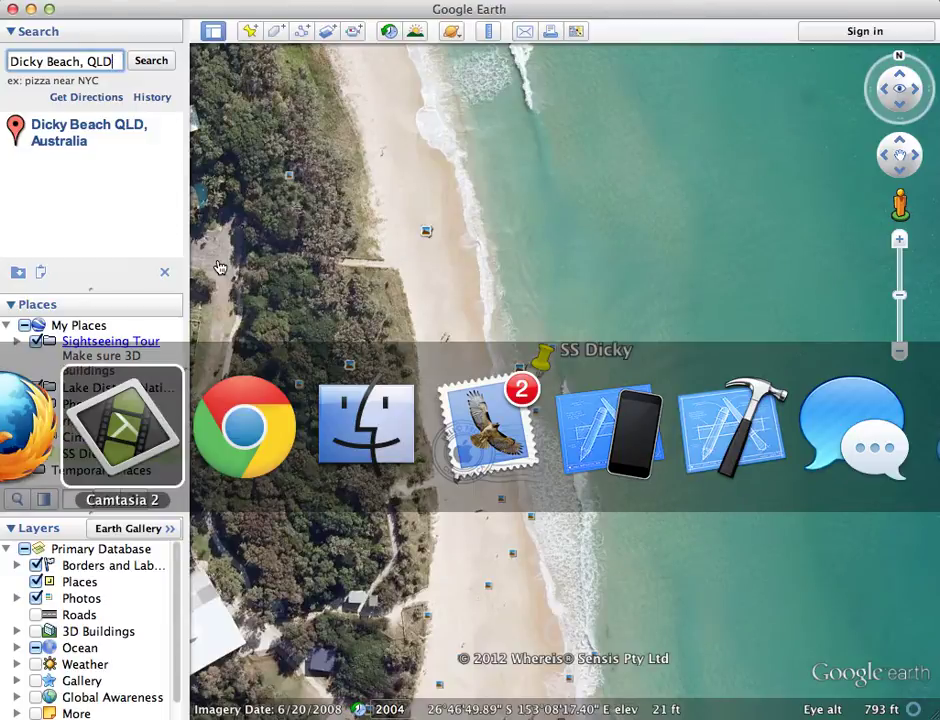
pyautogui.press('super+shift+Tab')
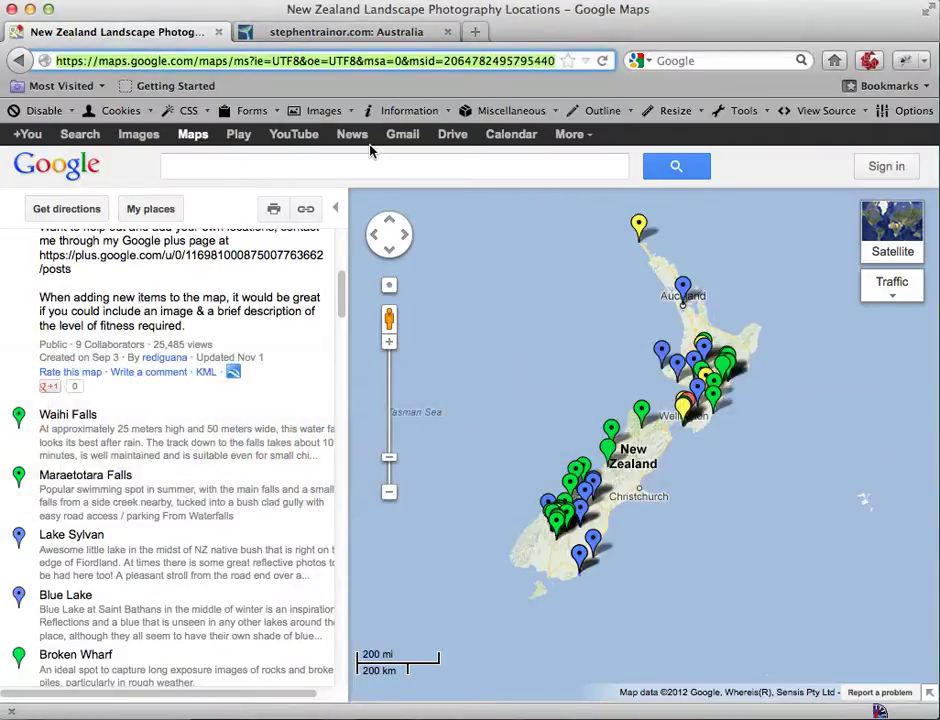
pyautogui.click(360, 34)
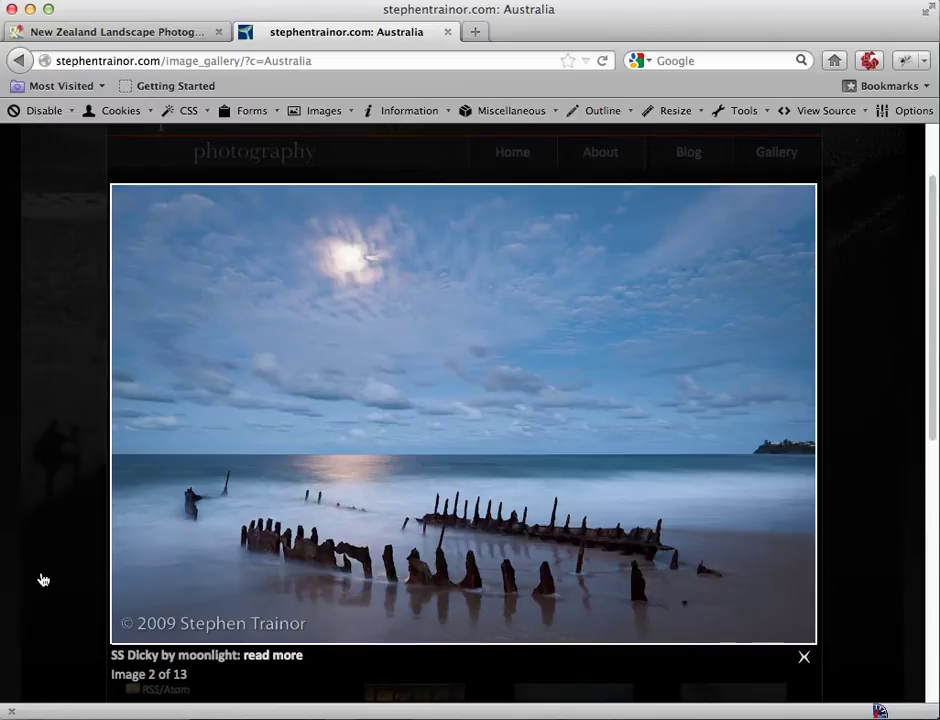
# Return to Google Earth and look at the Kml and Kmz format choices for saving the SS Dicky placemark, without saving a file.
pyautogui.press('super+Tab')
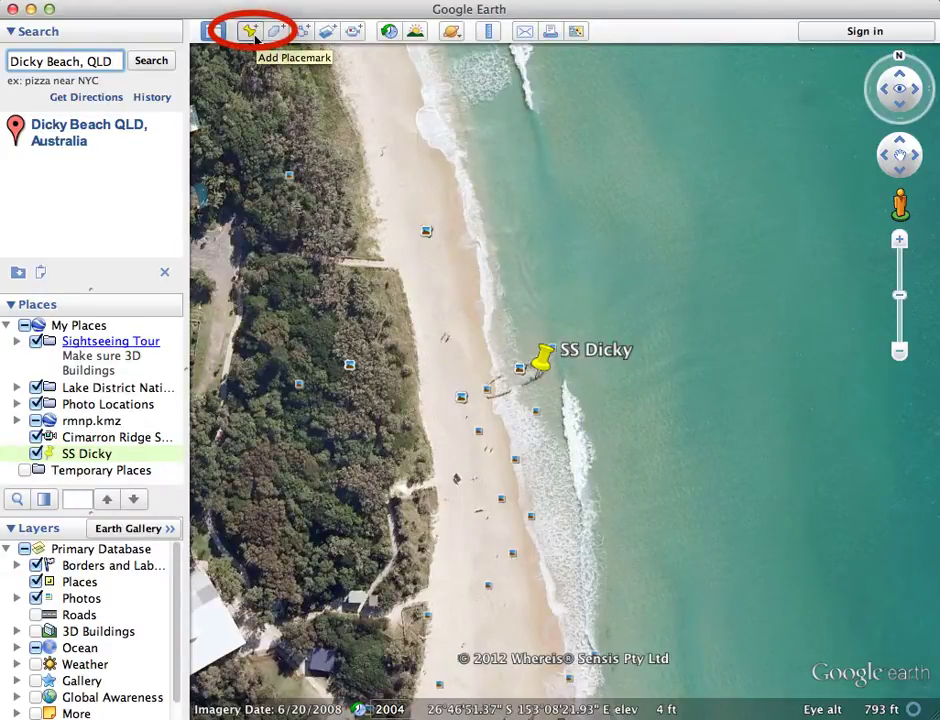
pyautogui.click(544, 367)
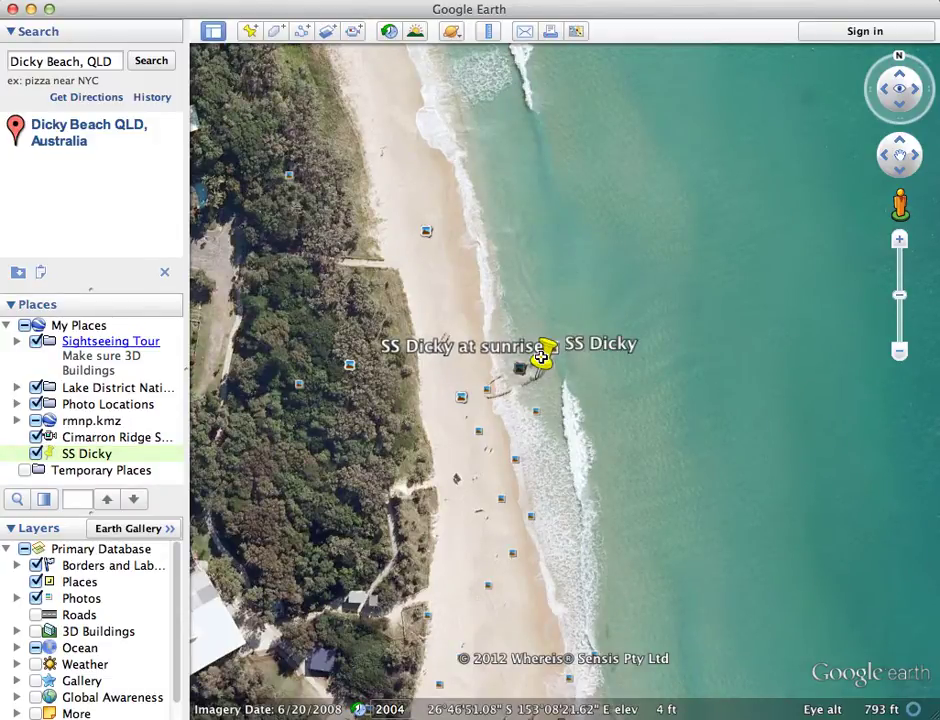
pyautogui.moveTo(540, 357)
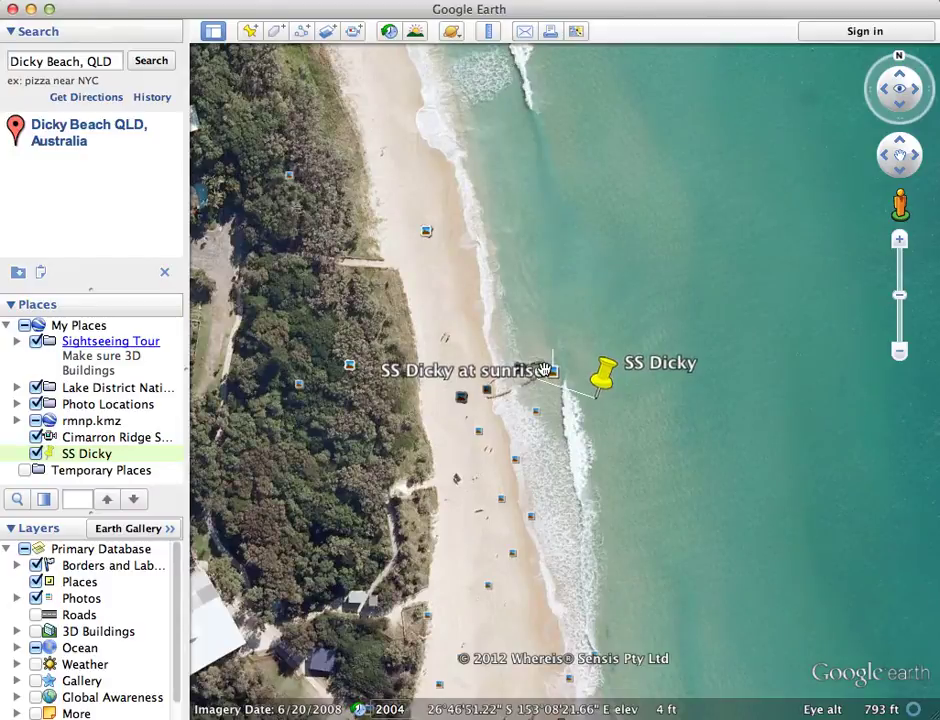
pyautogui.rightClick(606, 381)
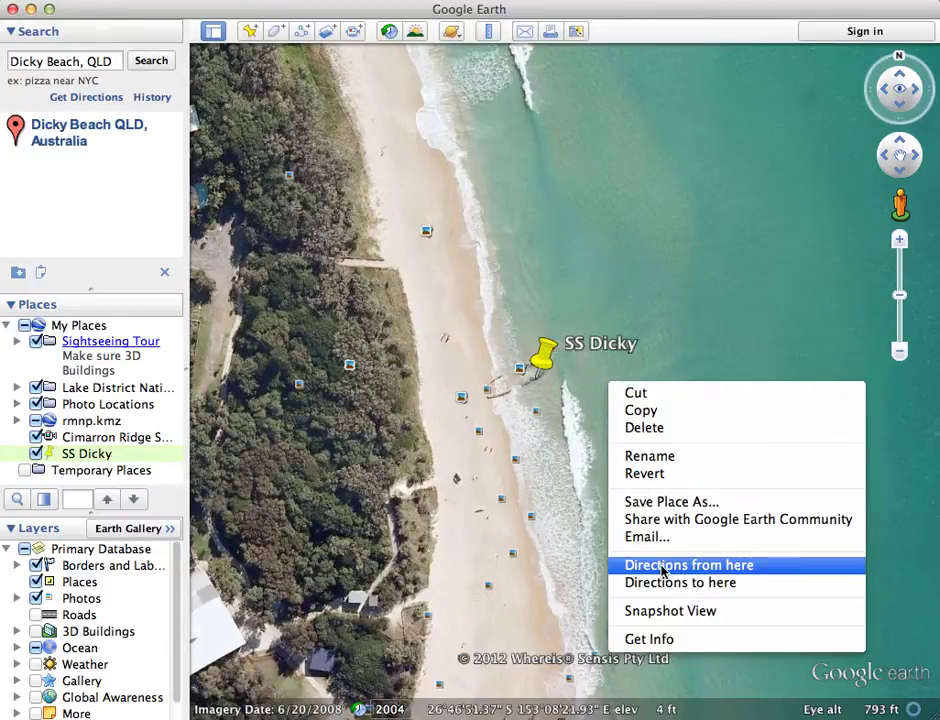
pyautogui.click(698, 502)
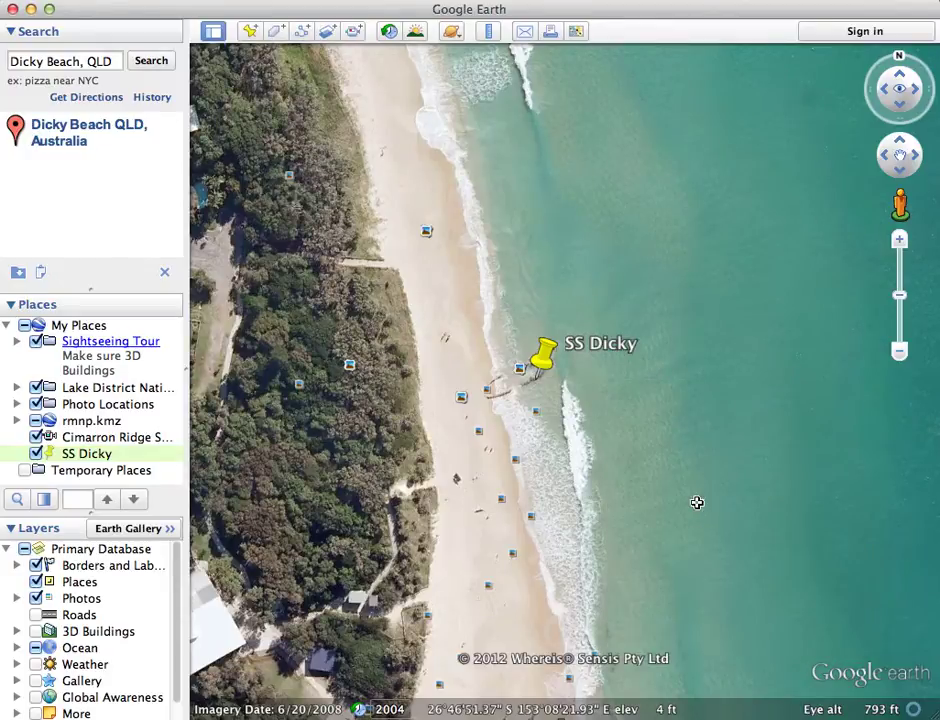
pyautogui.click(433, 346)
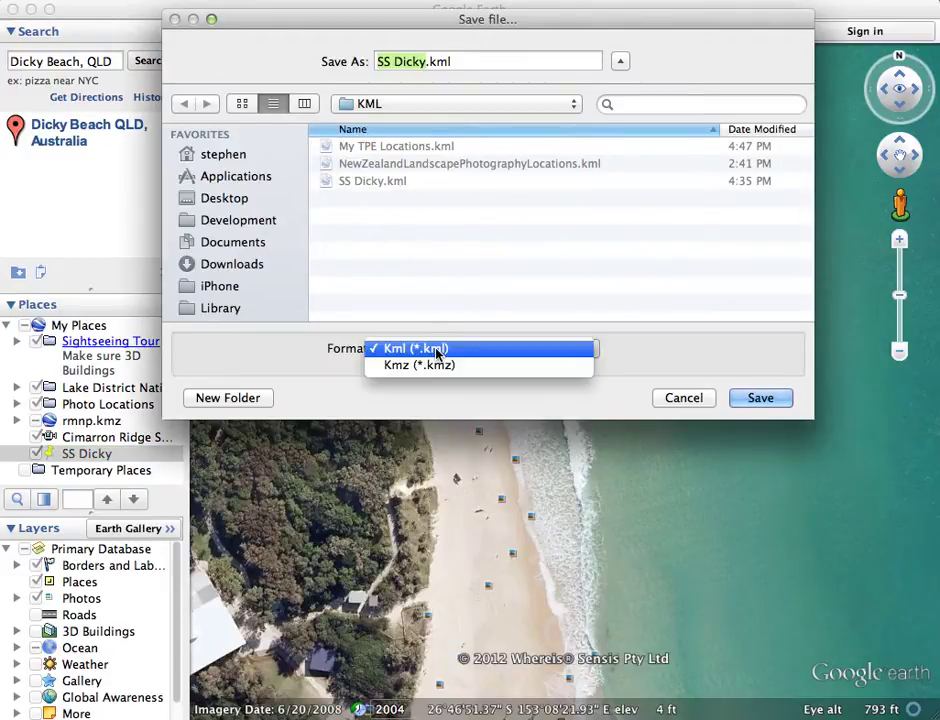
pyautogui.click(411, 367)
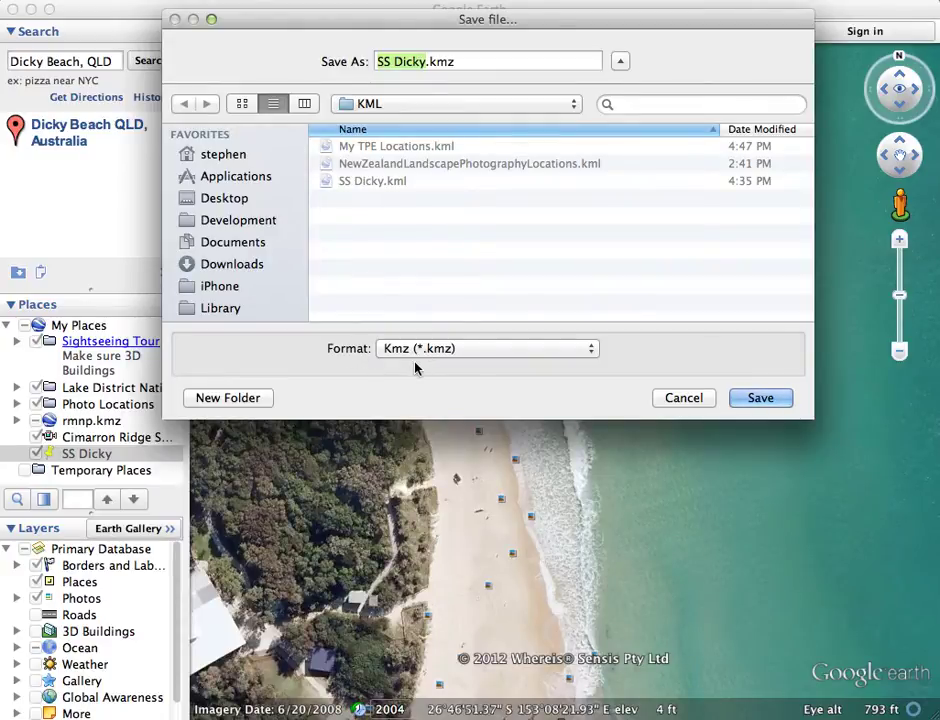
pyautogui.click(445, 352)
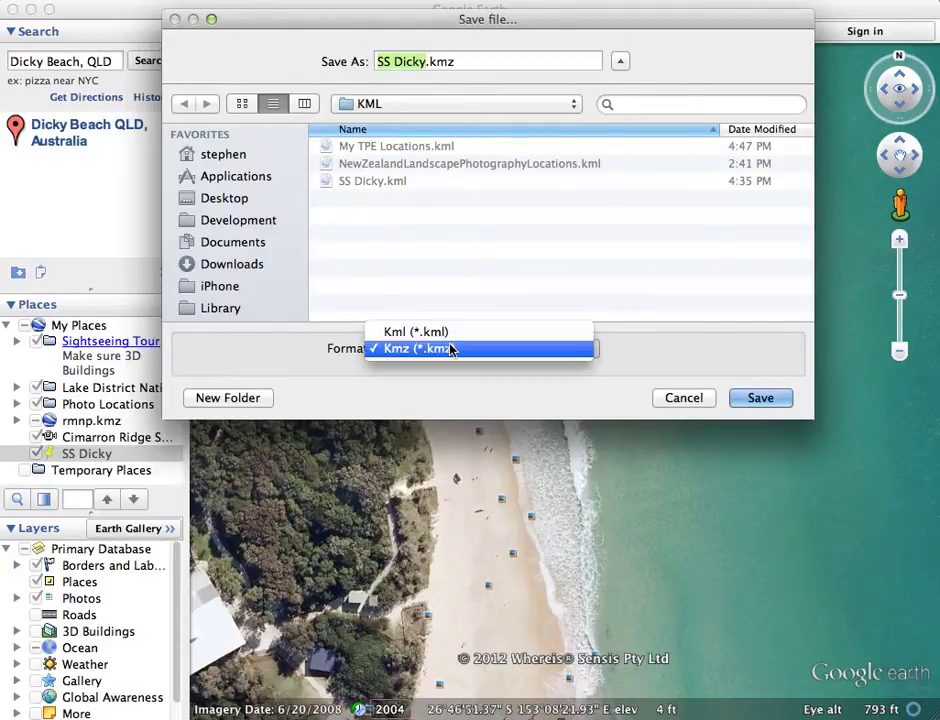
pyautogui.click(448, 333)
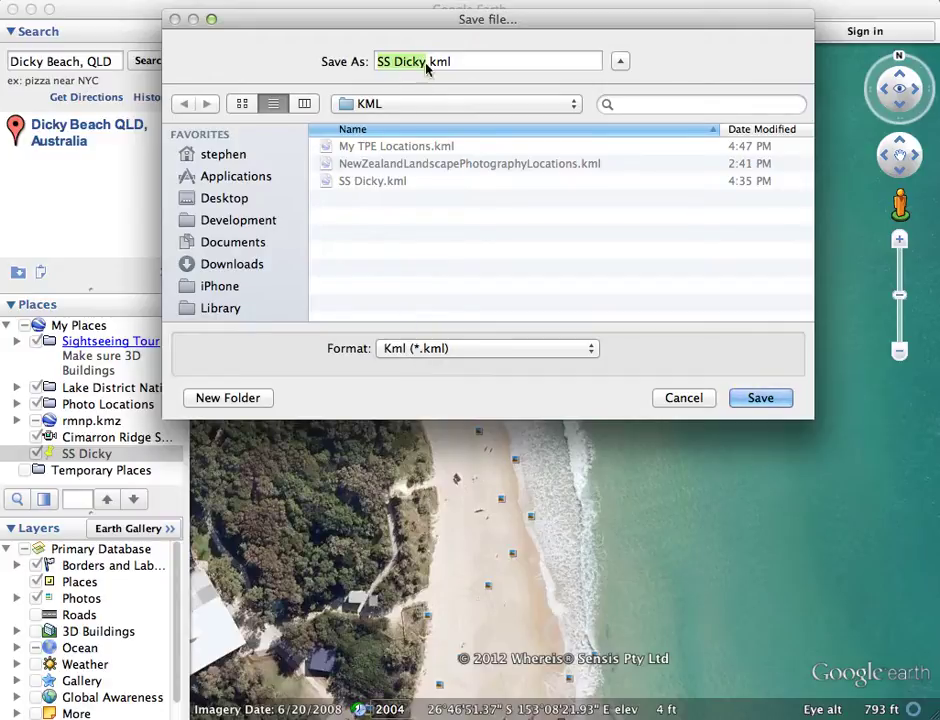
pyautogui.click(684, 405)
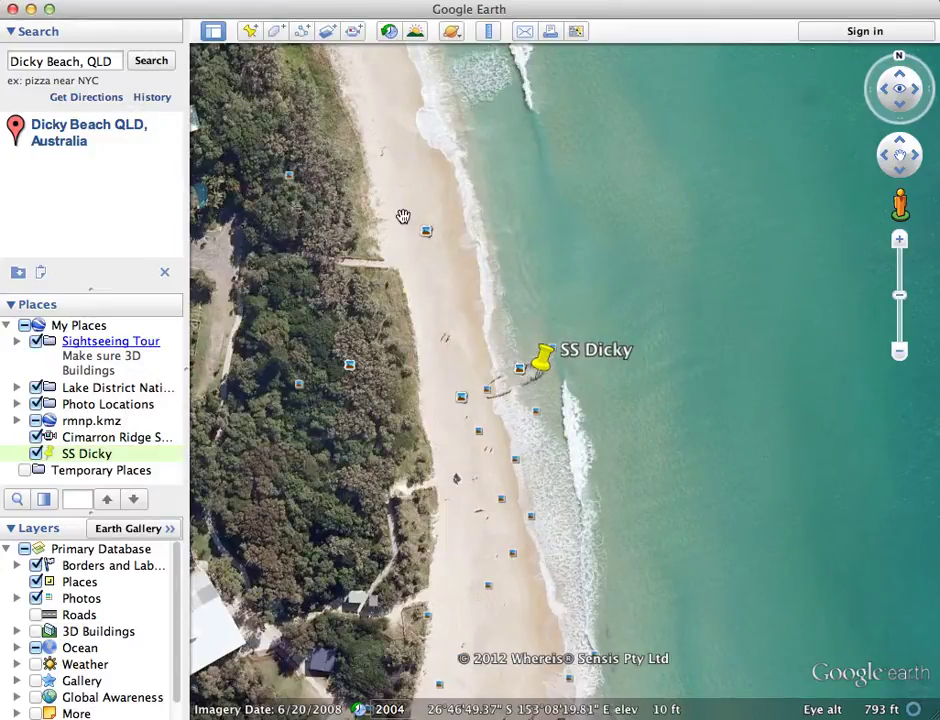
# Switch to The Photographer's Ephemeris and import SS Dicky.kml from the KML folder into the saved locations.
pyautogui.press('super+Tab')
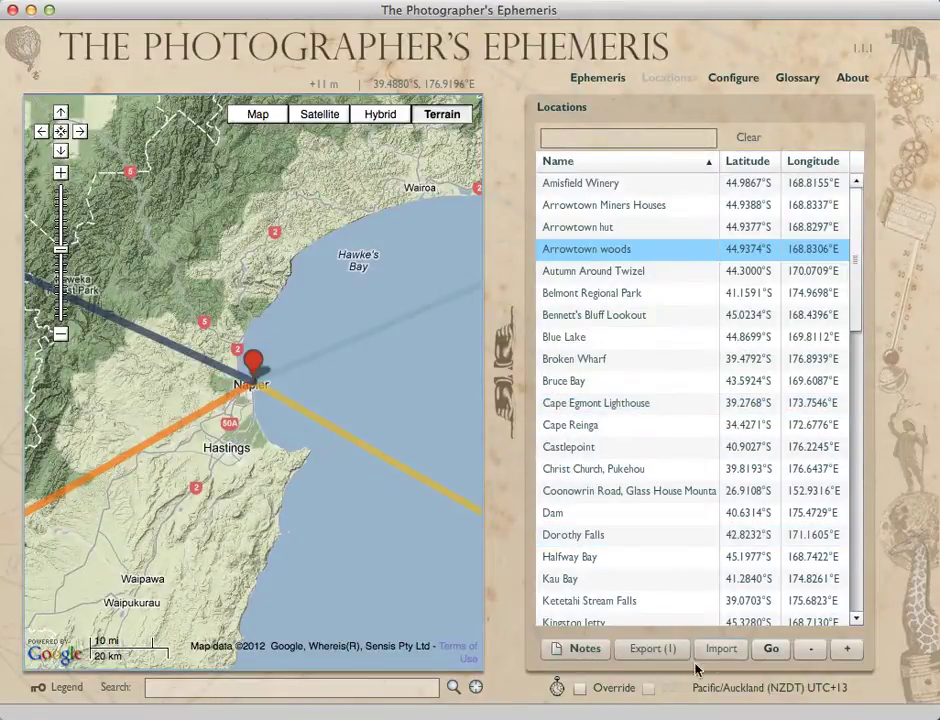
pyautogui.click(724, 652)
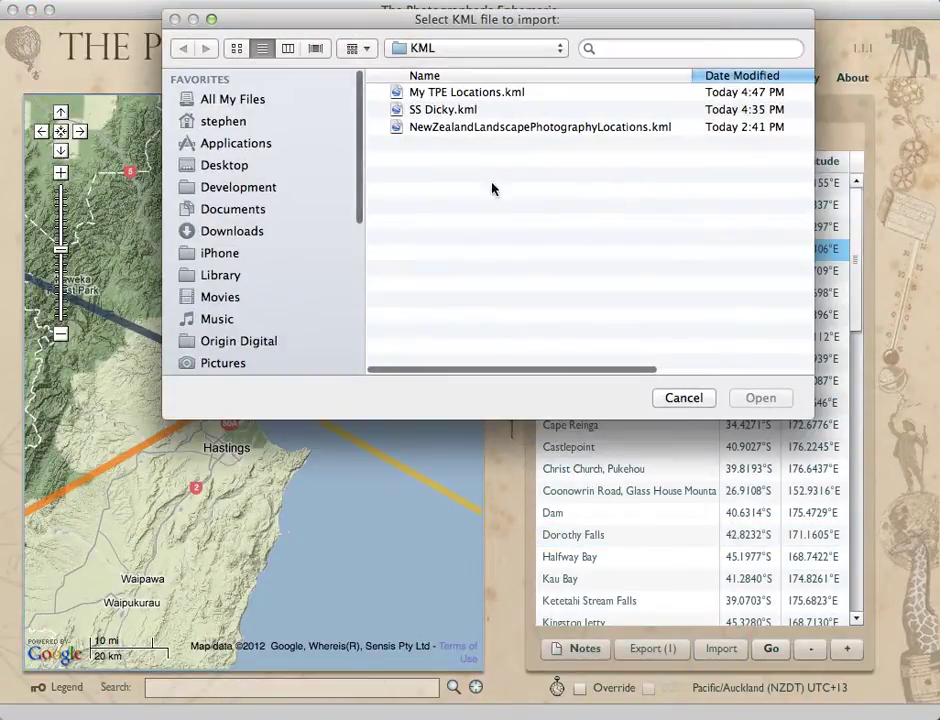
pyautogui.click(430, 112)
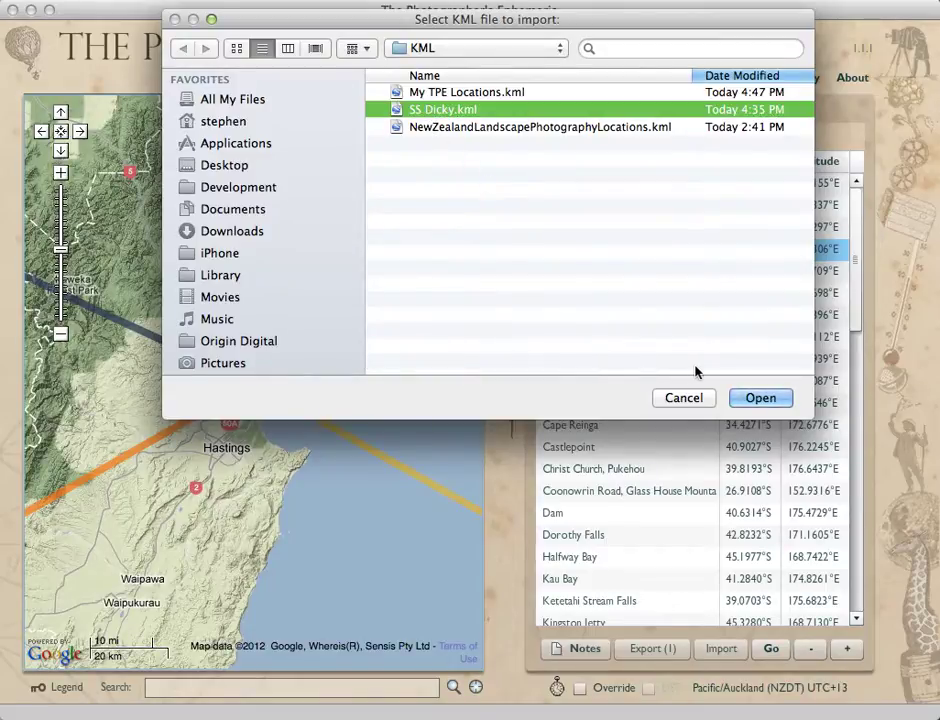
pyautogui.click(752, 397)
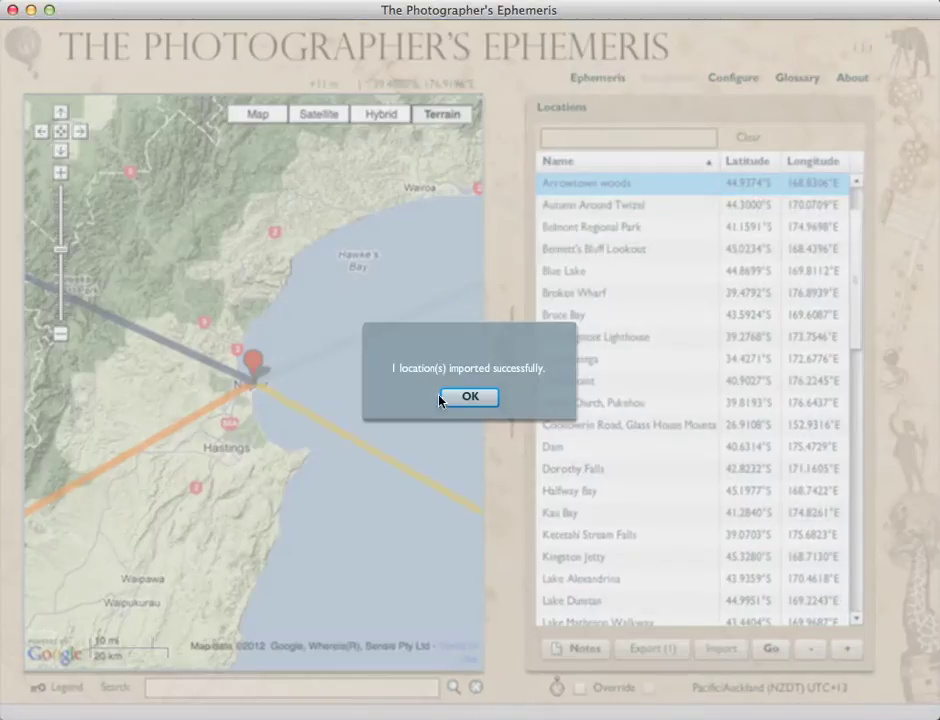
pyautogui.click(485, 398)
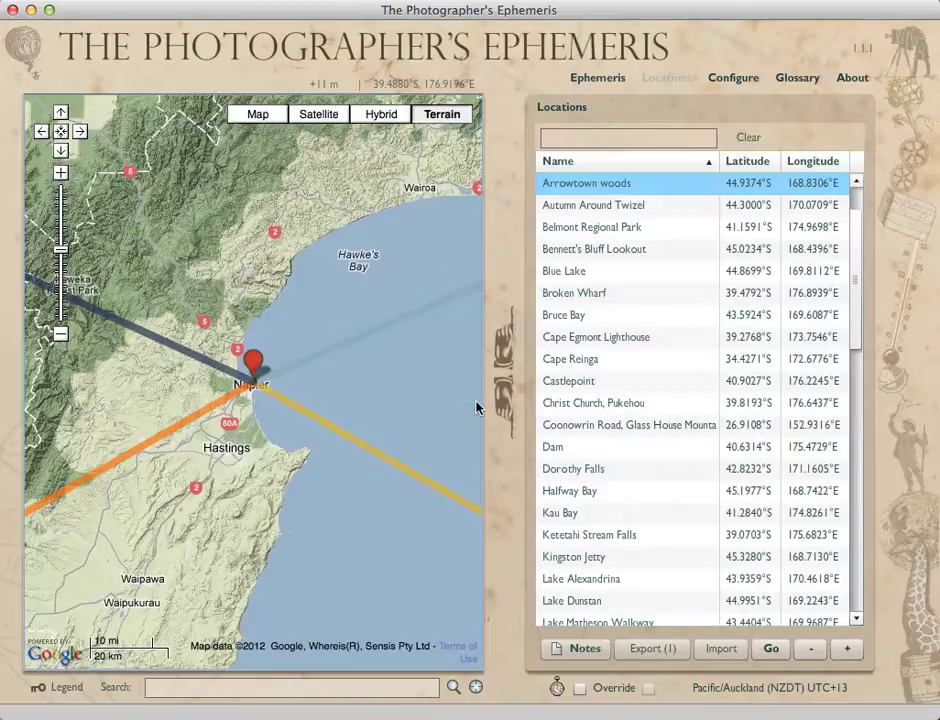
# Filter the saved locations by "dicky" and load the SS Dicky entry on the map.
pyautogui.scroll(-10, 798, 558)
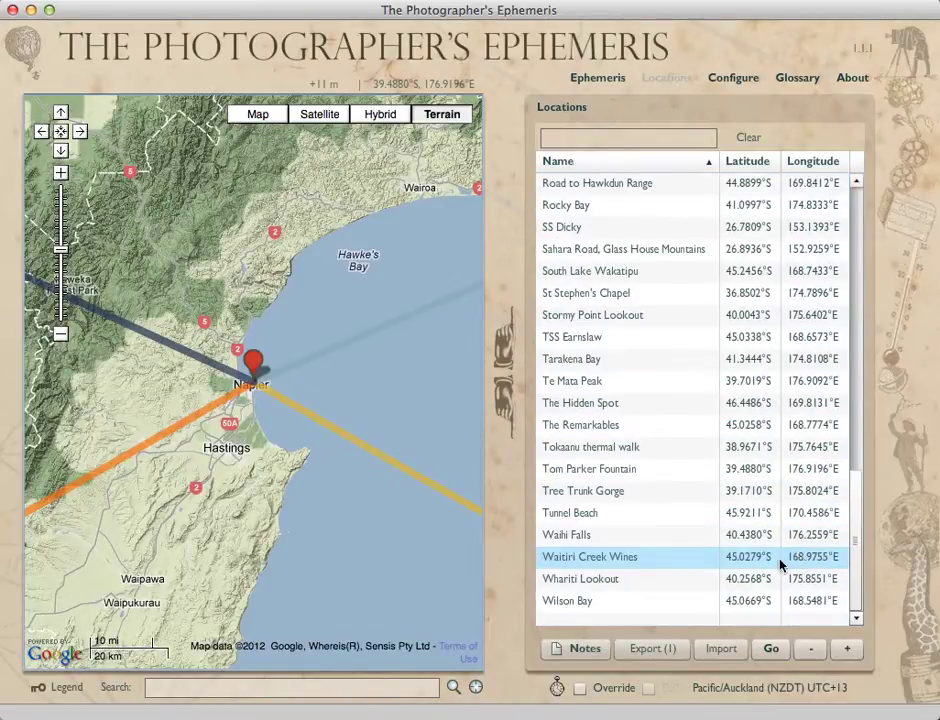
pyautogui.click(578, 140)
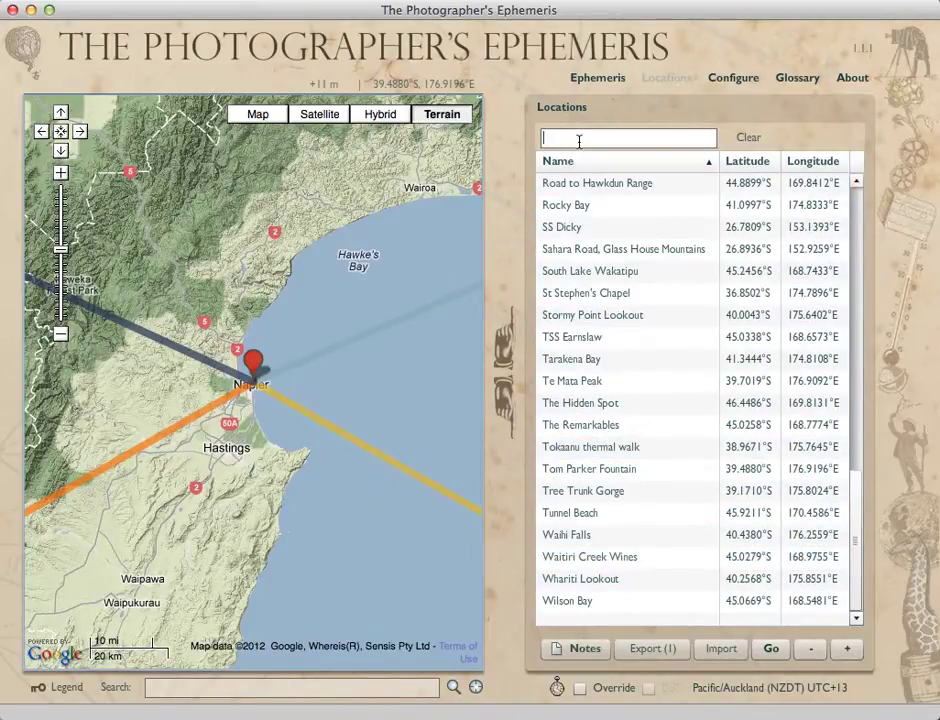
pyautogui.write('dicky')
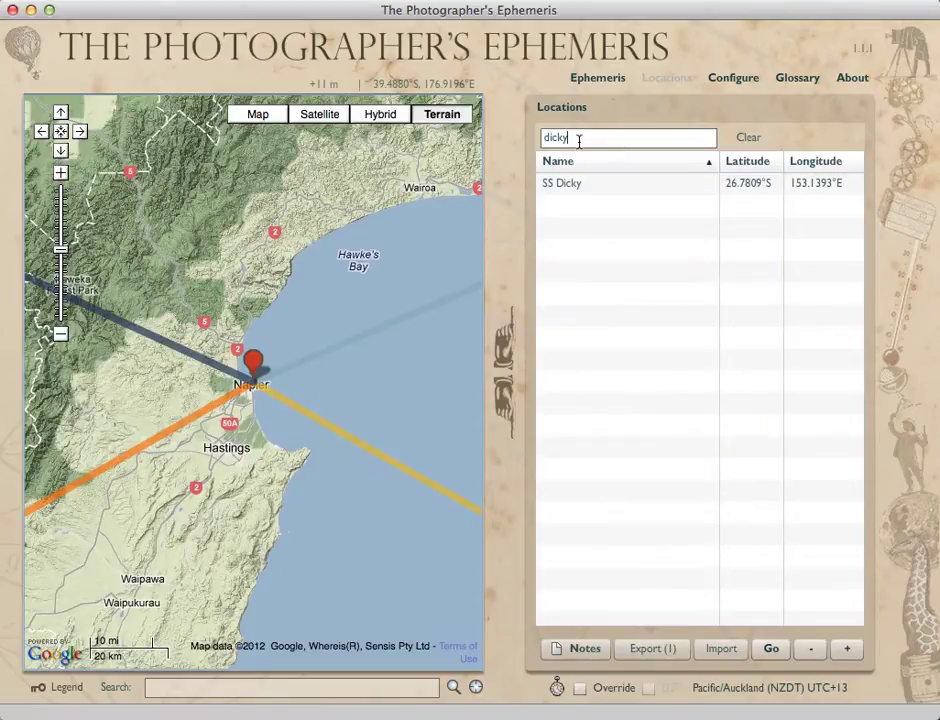
pyautogui.click(709, 184)
pyautogui.doubleClick(743, 189)
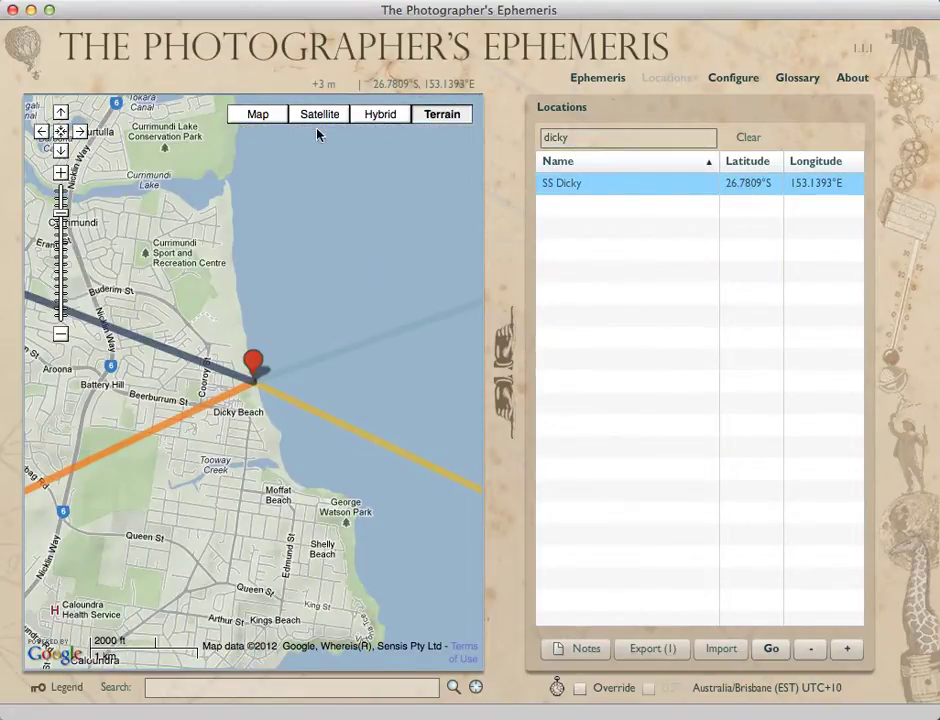
# Show Hybrid imagery close up around the SS Dicky marker and compare its position with the placemark in Google Earth.
pyautogui.click(378, 114)
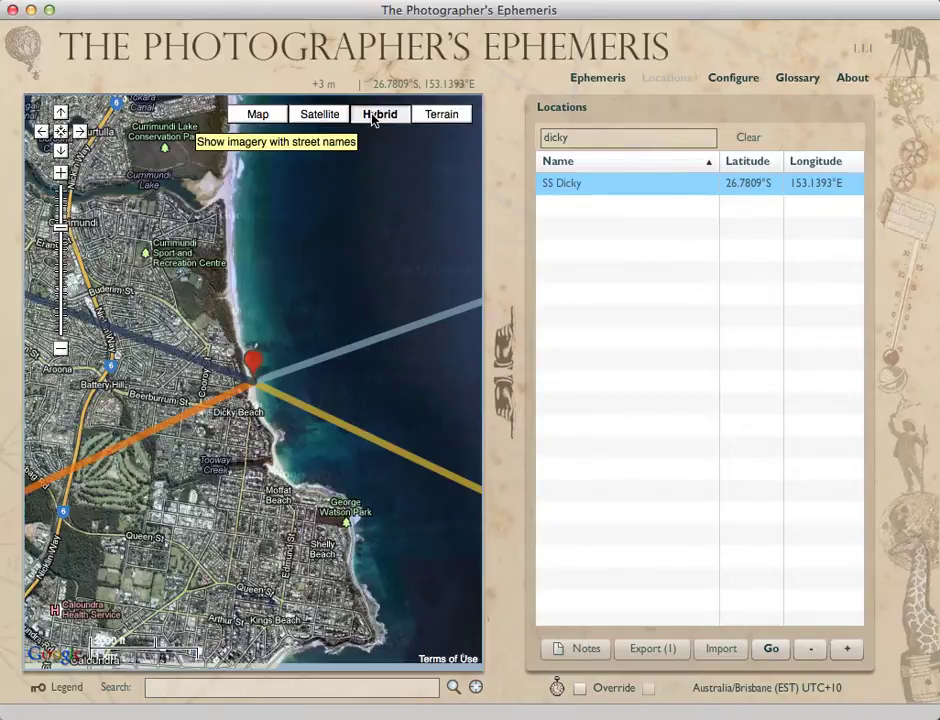
pyautogui.click(61, 176)
pyautogui.click(61, 176)
pyautogui.click(61, 176)
pyautogui.click(61, 176)
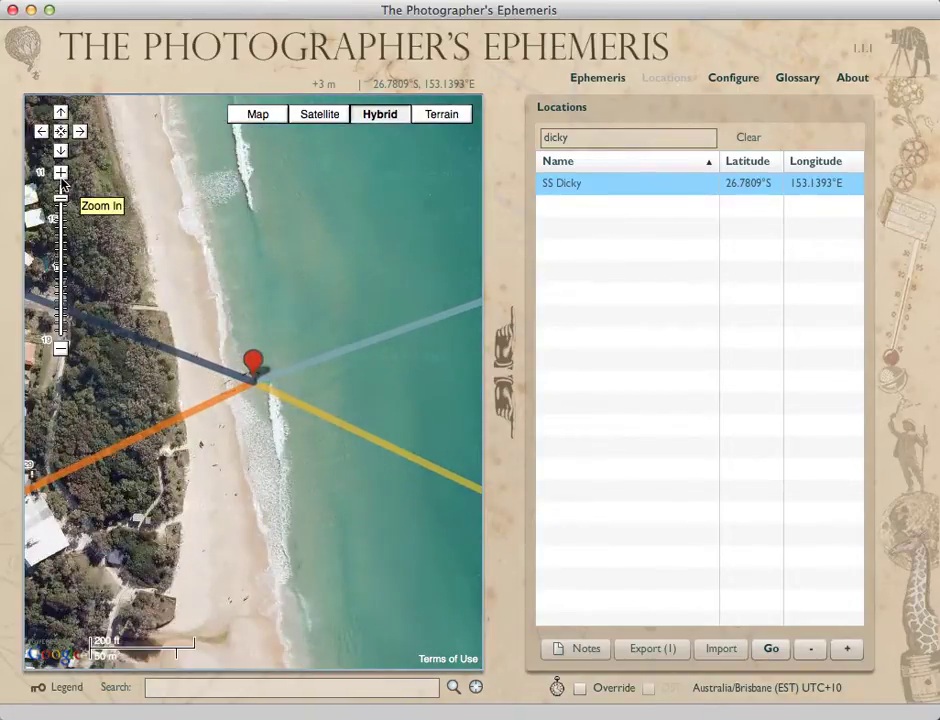
pyautogui.click(61, 176)
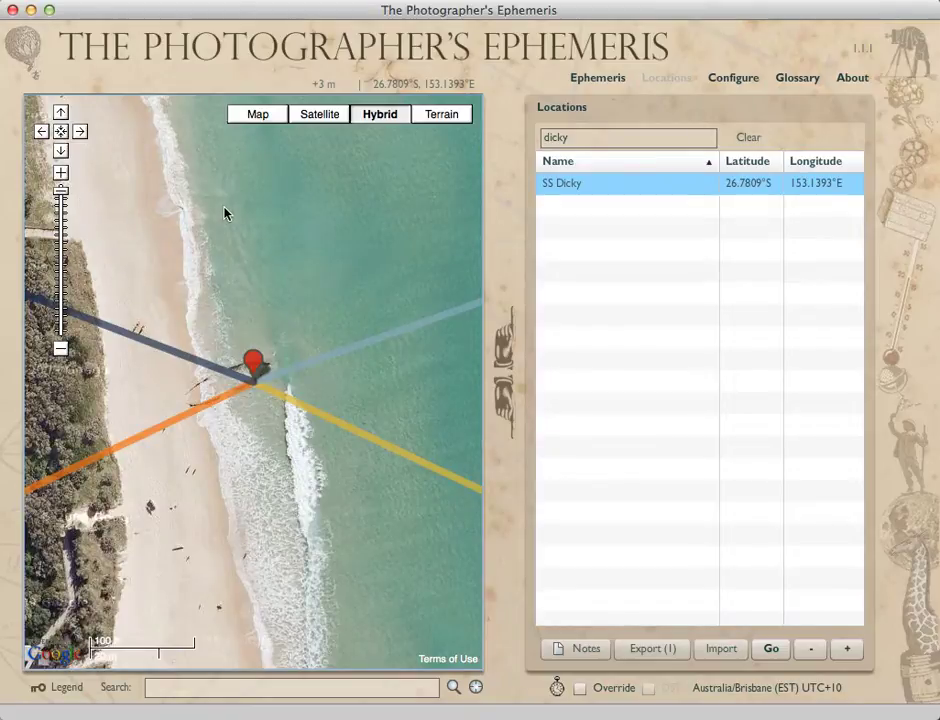
pyautogui.press('super+Tab')
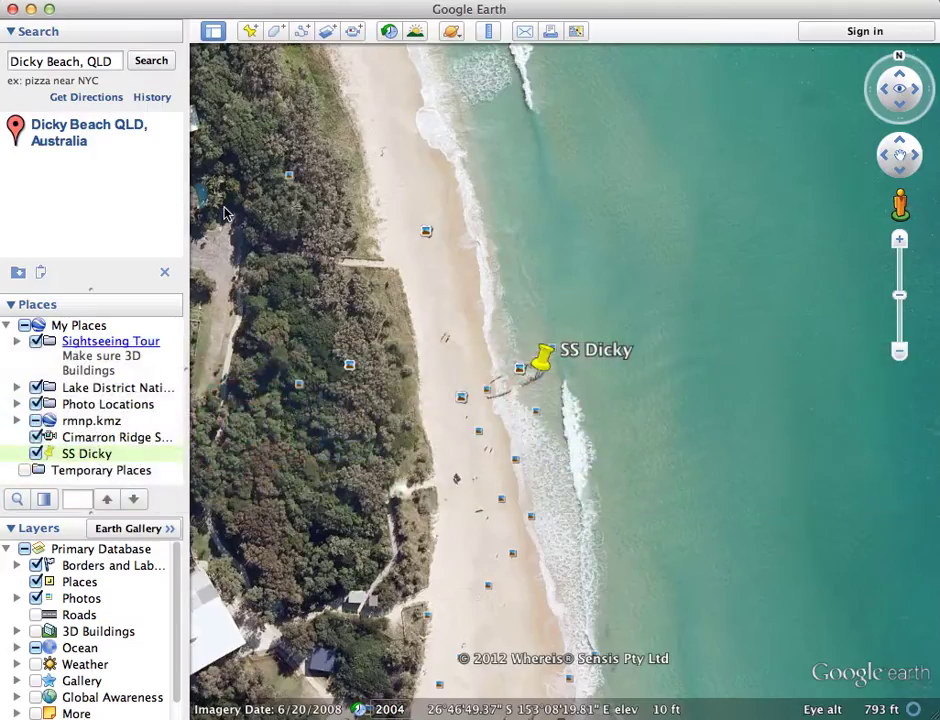
pyautogui.press('super+Tab')
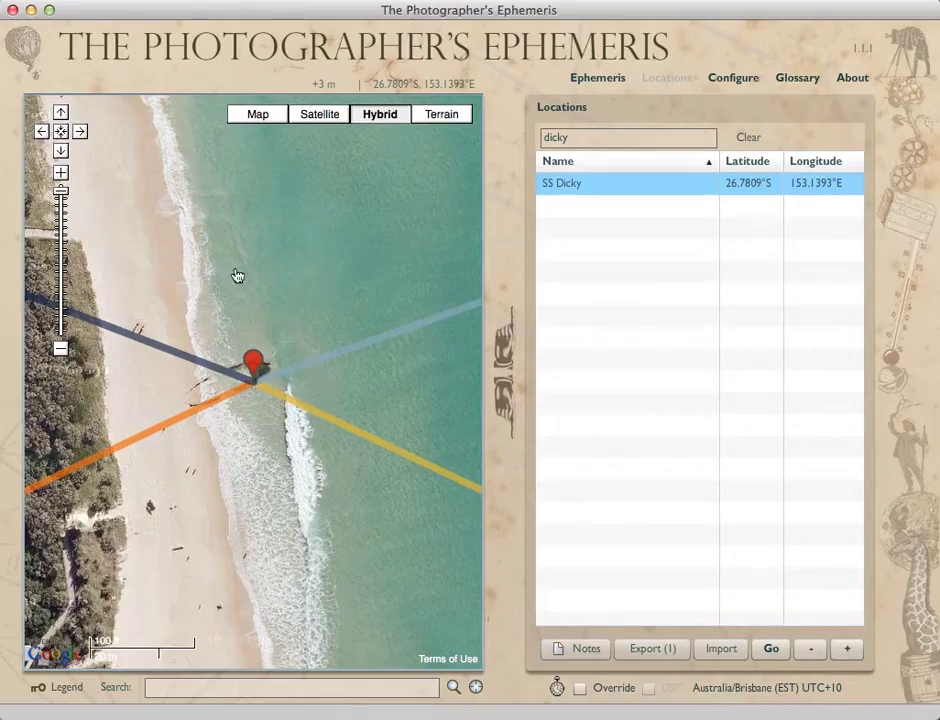
# Check the sun and moon directions at SS Dicky in the ephemeris at about 13:59 and 08:45, and return to the saved locations.
pyautogui.click(597, 78)
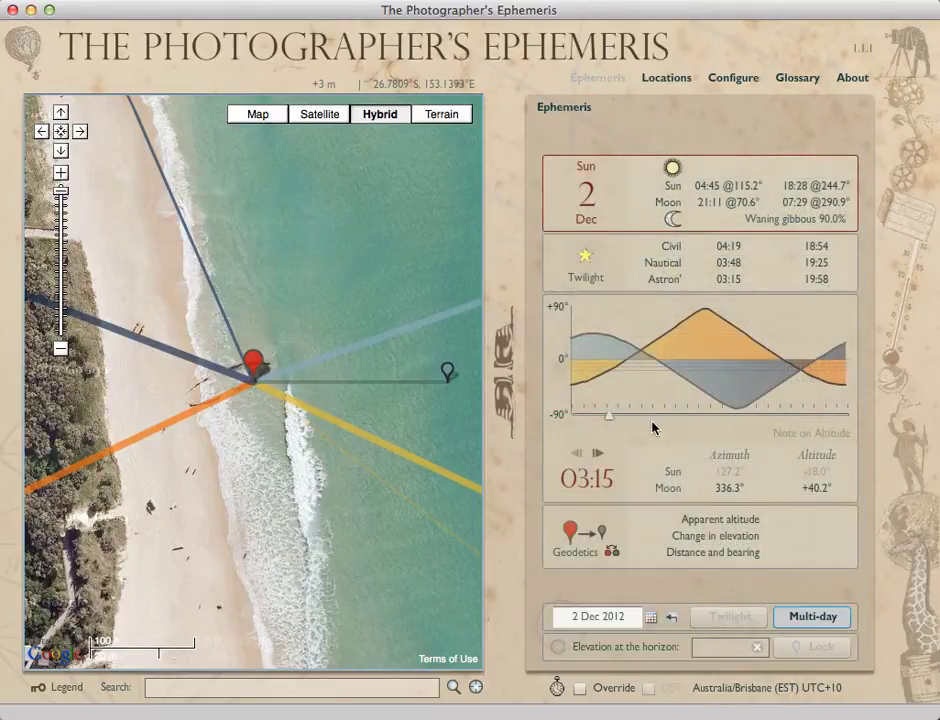
pyautogui.click(651, 417)
pyautogui.moveTo(657, 417); pyautogui.dragTo(732, 413)
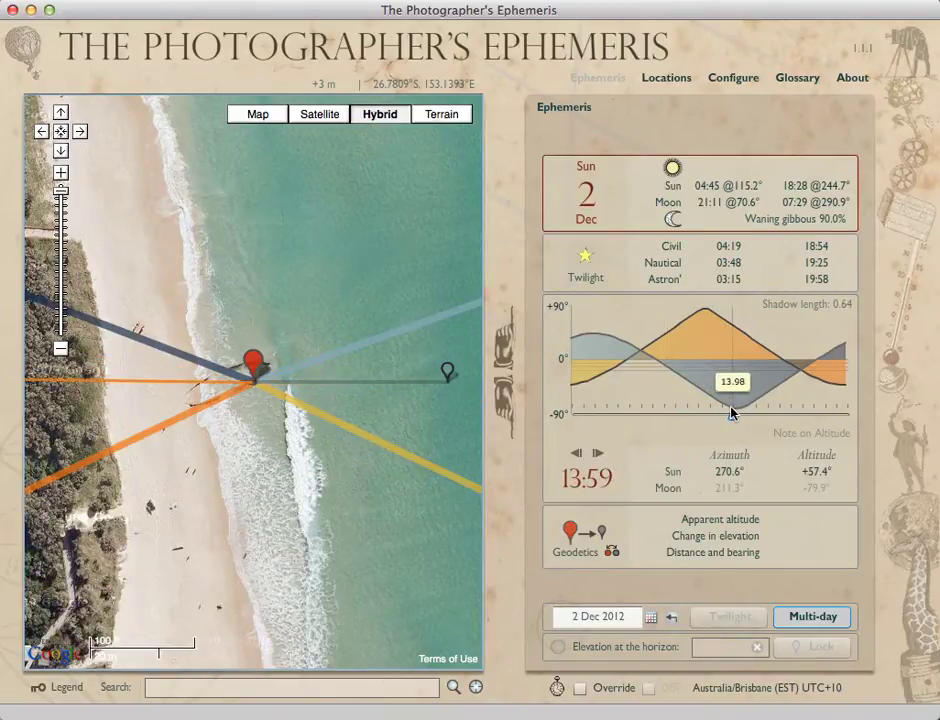
pyautogui.moveTo(732, 411); pyautogui.dragTo(672, 413)
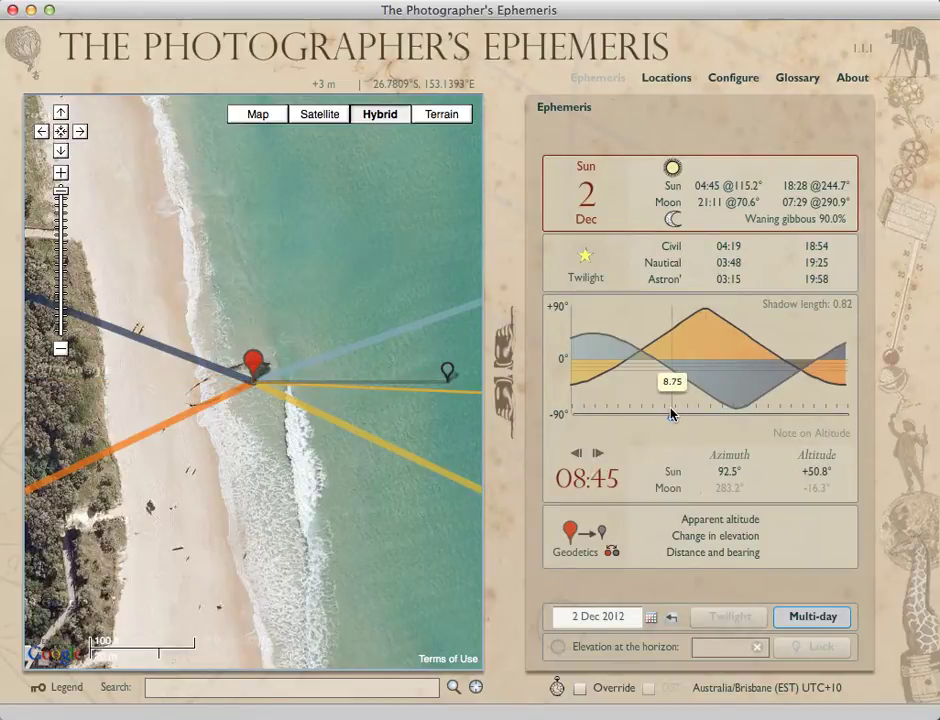
pyautogui.click(652, 77)
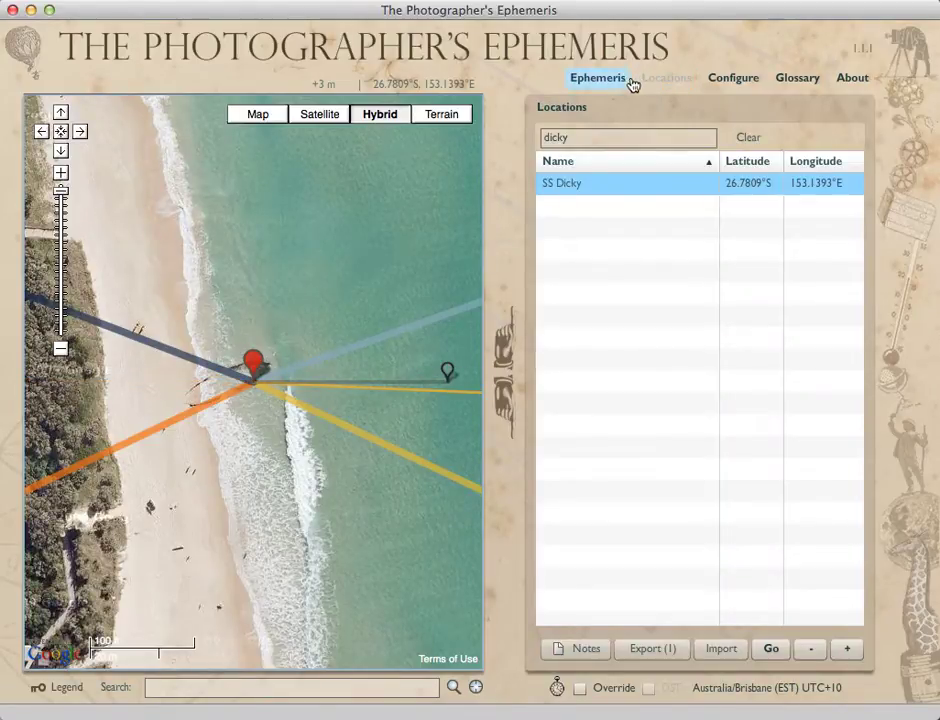